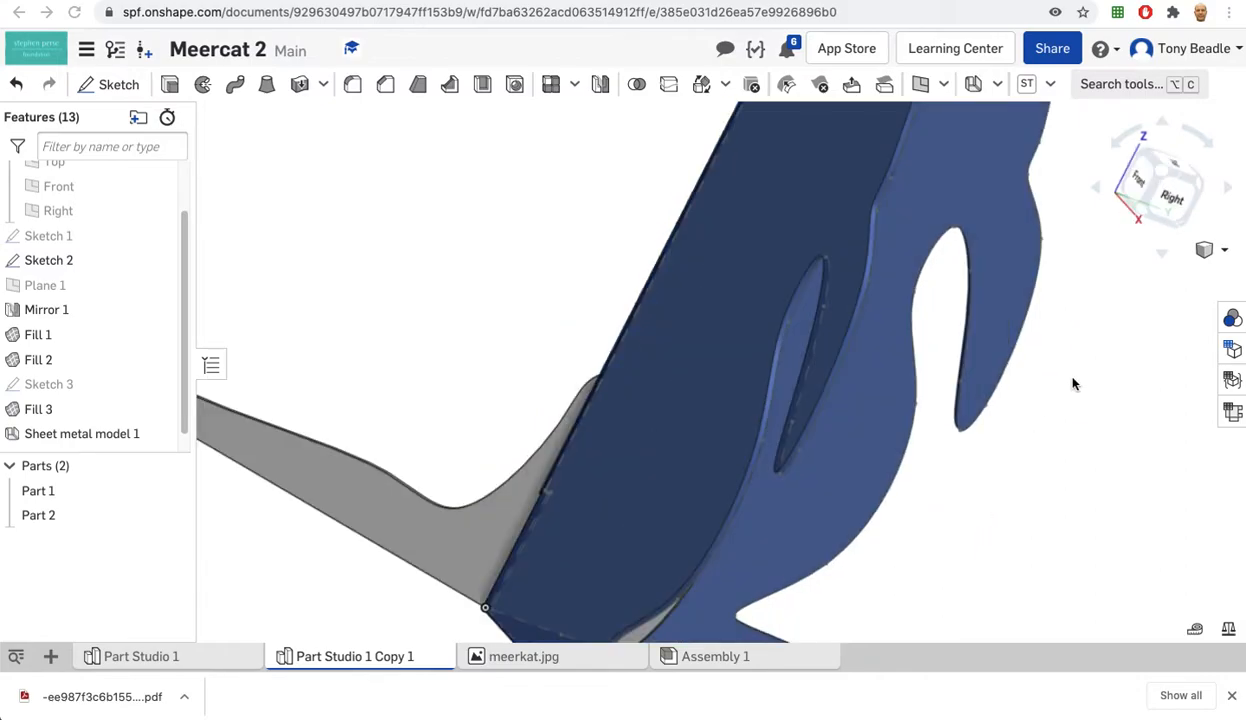
{"action": "left_click", "coordinate": [1137, 177]}
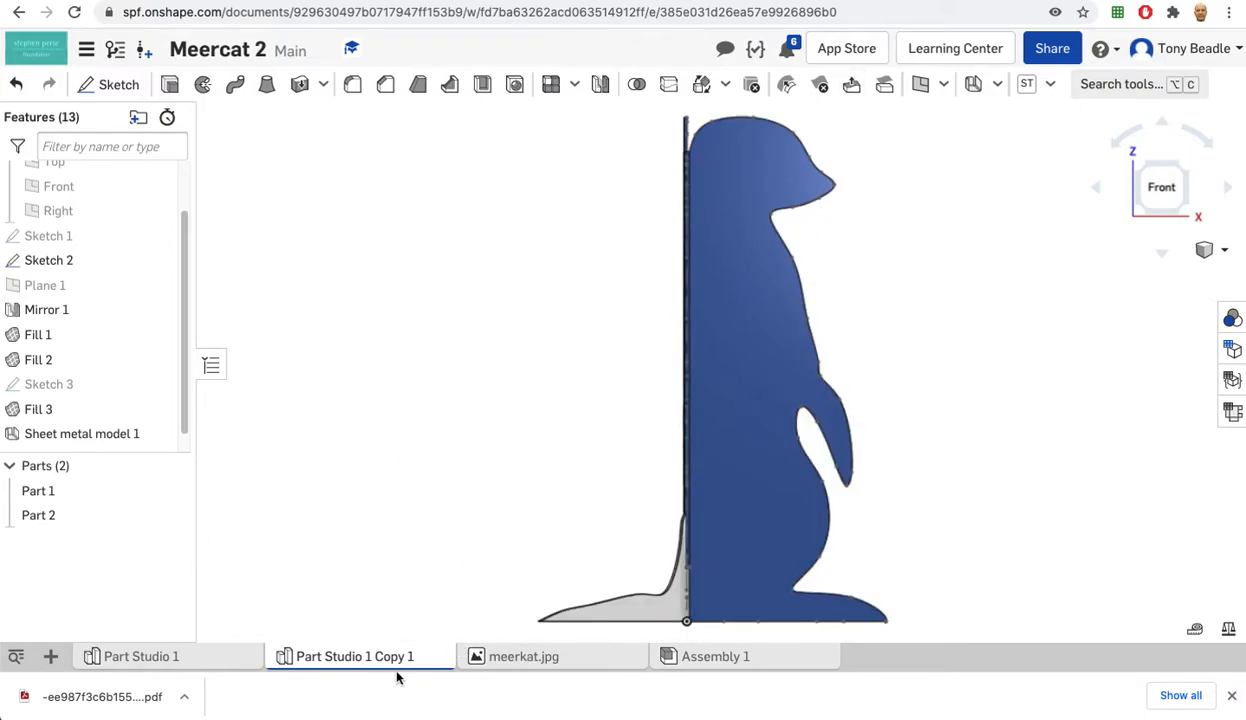
{"action": "mouse_move", "coordinate": [500, 662]}
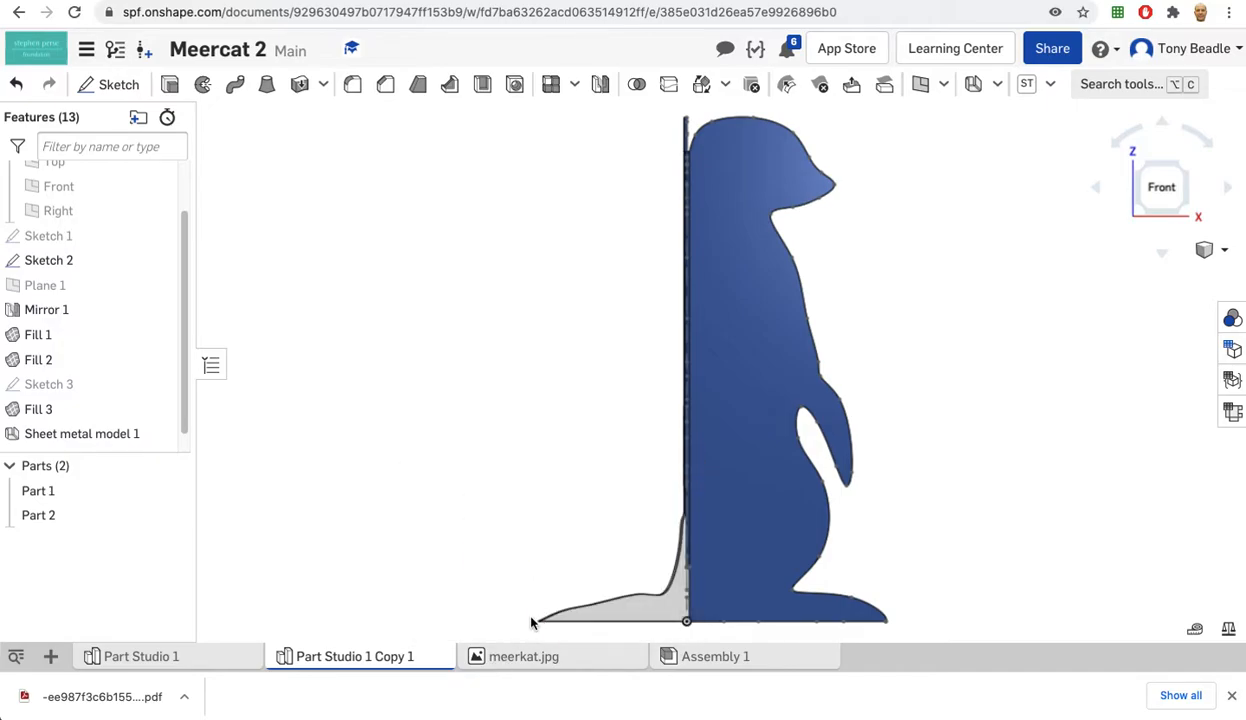
{"action": "left_click", "coordinate": [52, 658]}
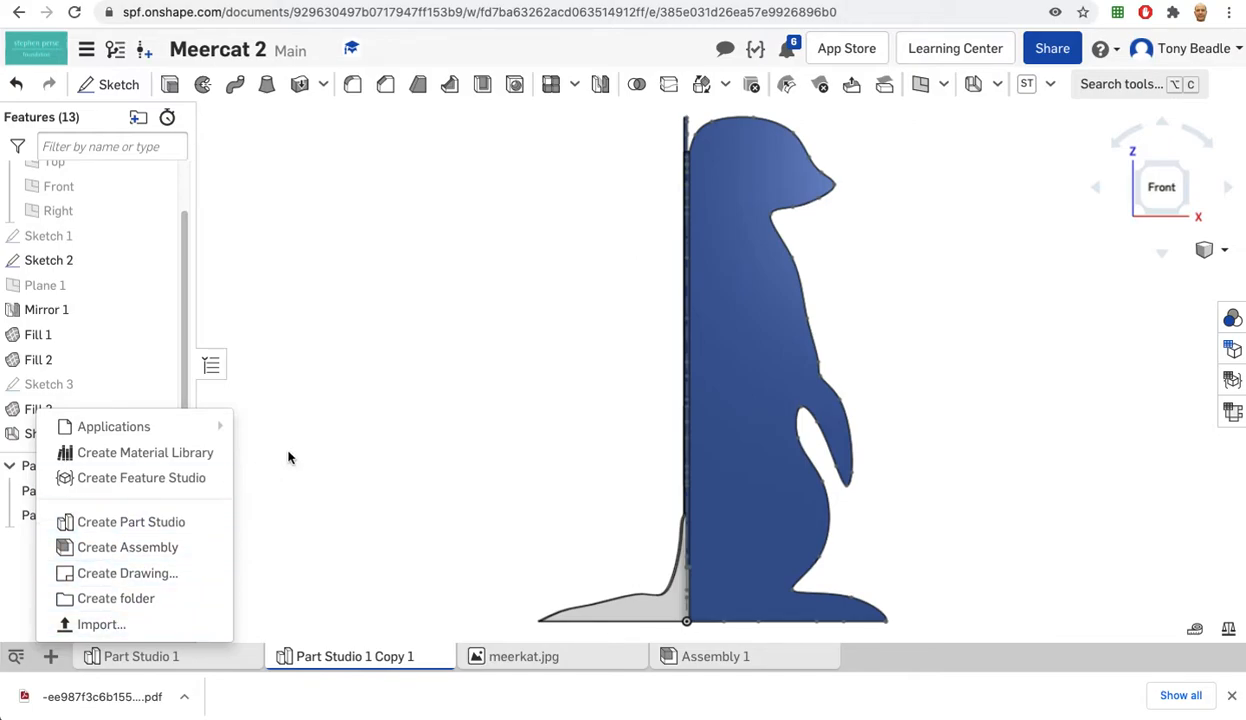
{"action": "left_click", "coordinate": [467, 560]}
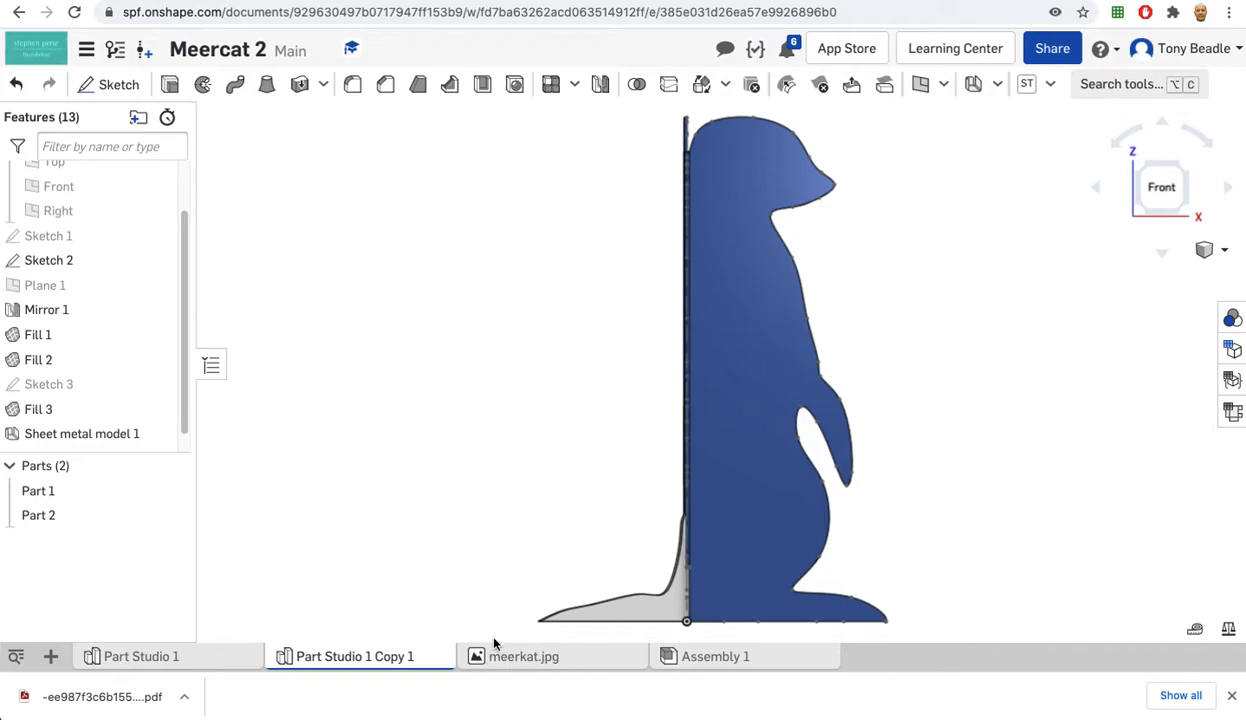
Create a new Part Studio in the document and open it
{"action": "mouse_move", "coordinate": [535, 653]}
{"action": "left_click", "coordinate": [50, 656]}
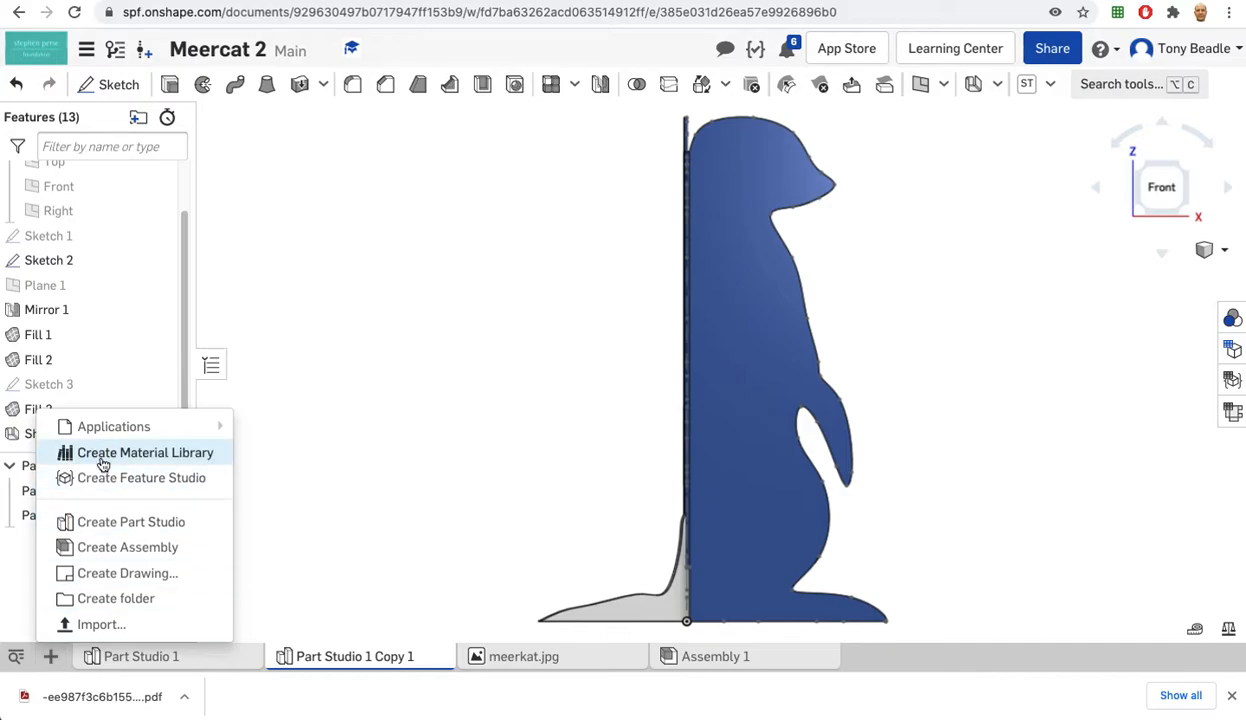
{"action": "left_click", "coordinate": [114, 522]}
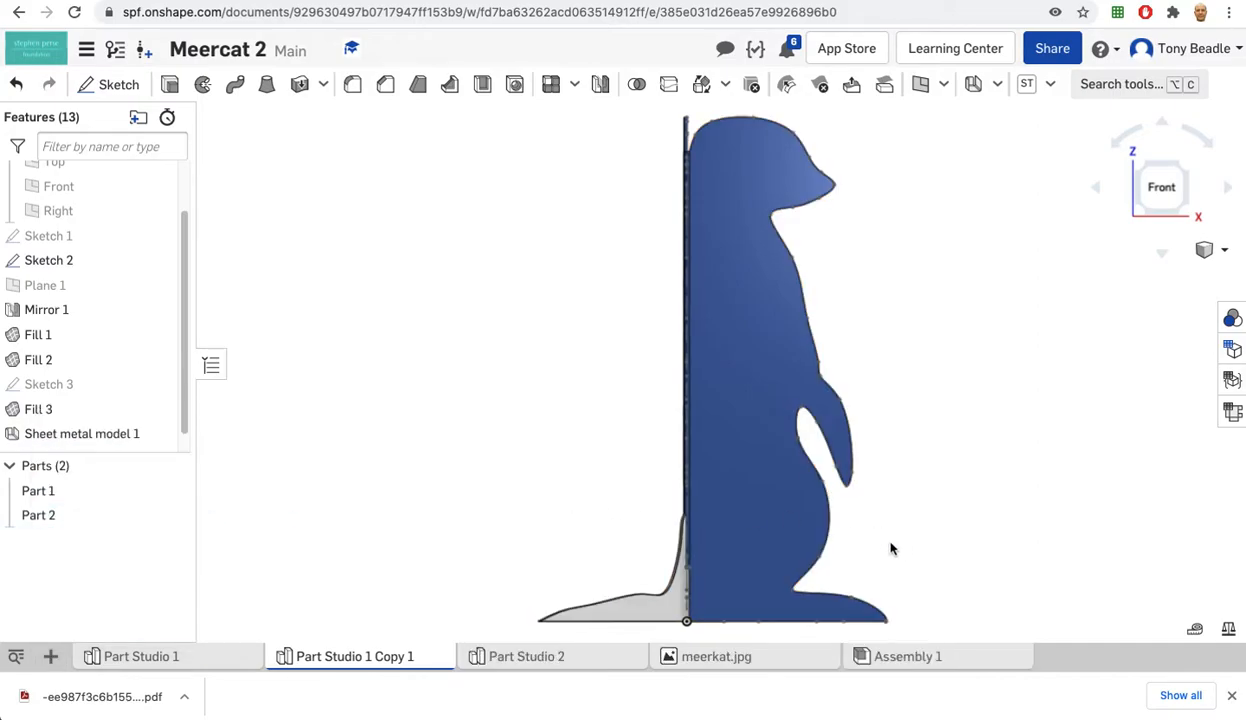
{"action": "left_click", "coordinate": [527, 656]}
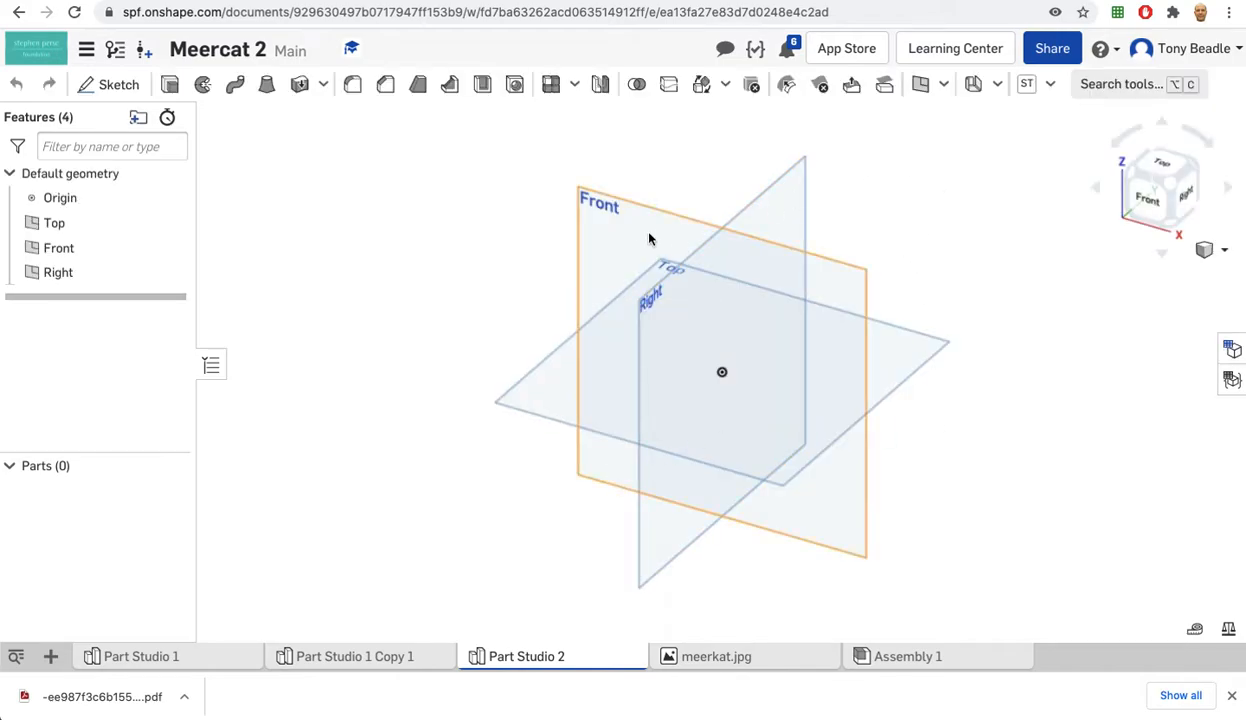
Start a new sketch on the Front plane, viewed straight on
{"action": "left_click", "coordinate": [645, 226]}
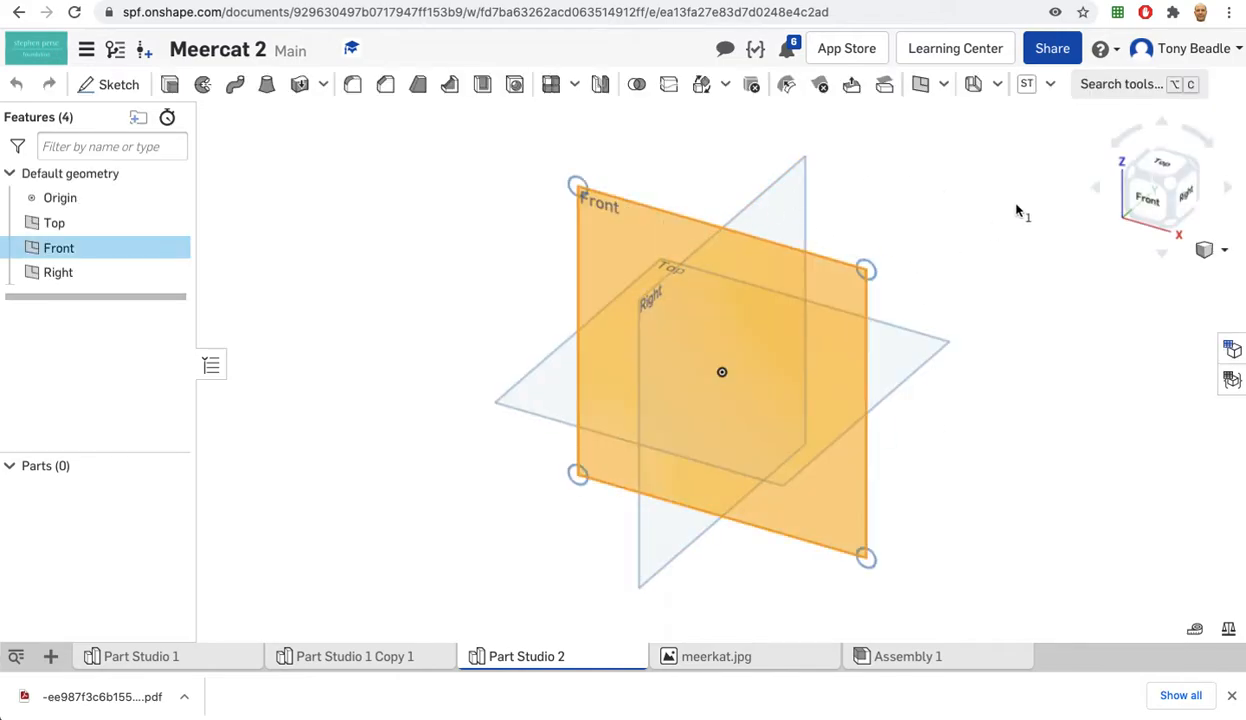
{"action": "left_click", "coordinate": [1140, 198]}
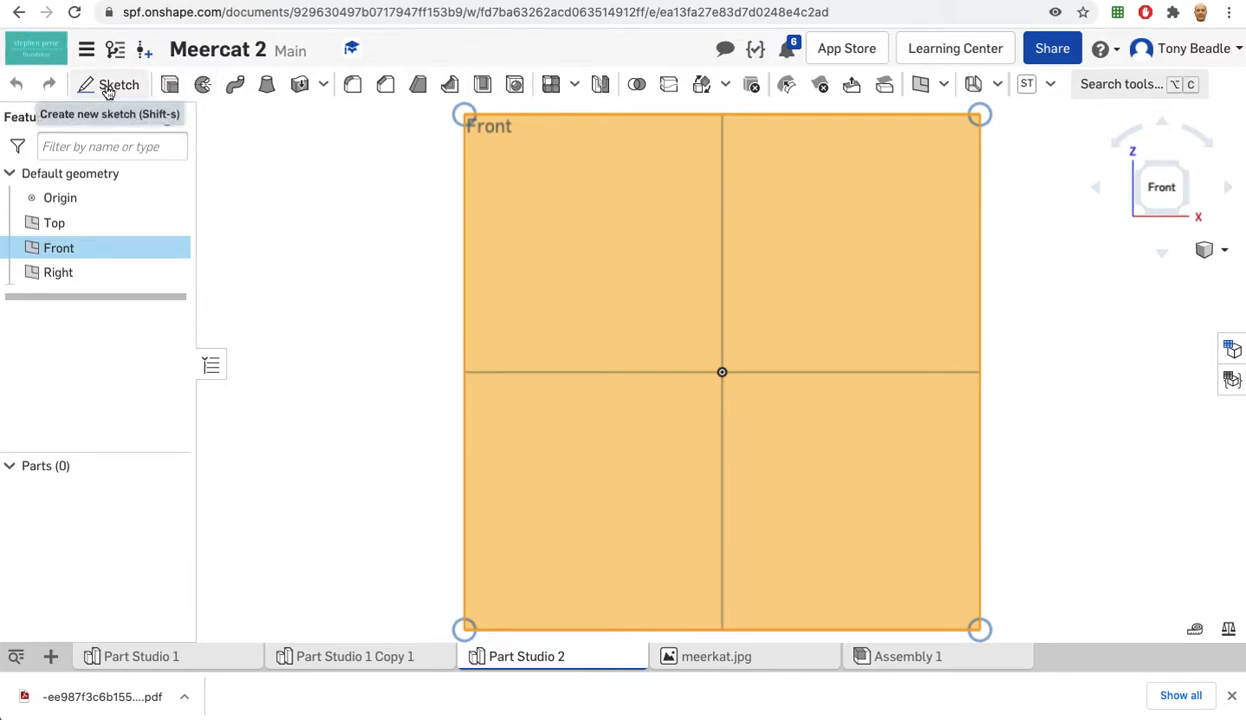
{"action": "left_click", "coordinate": [113, 86]}
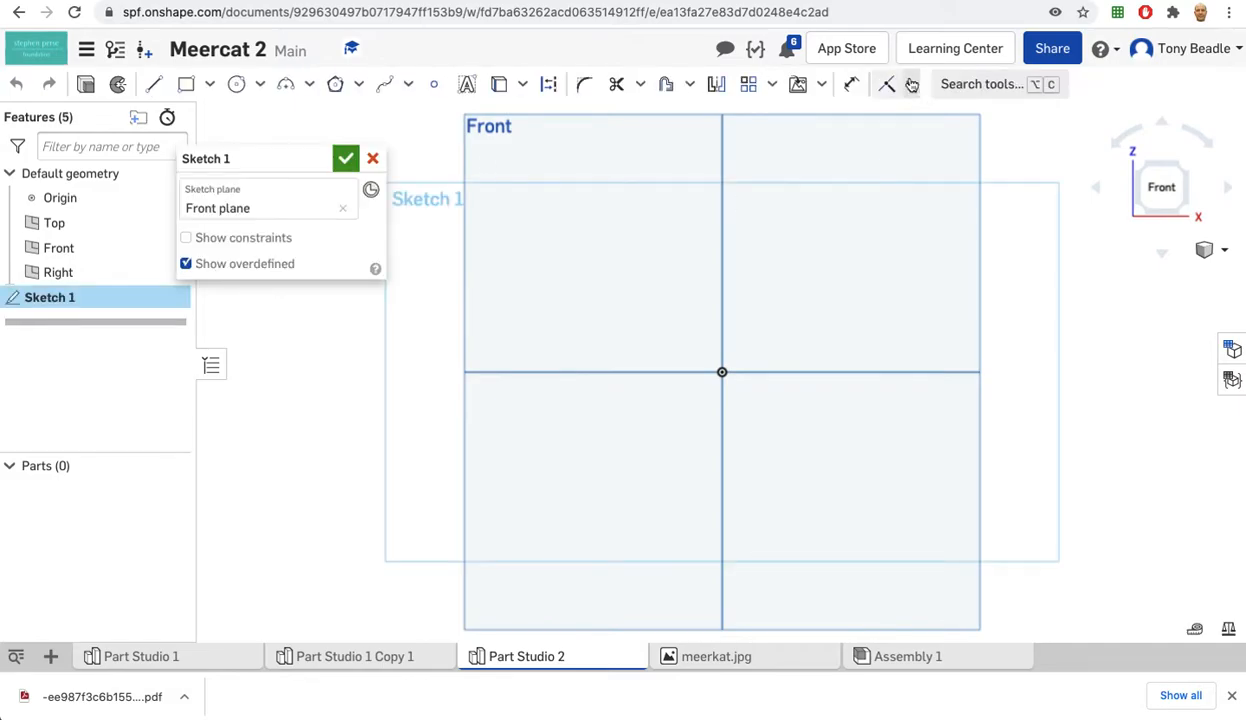
Try inserting meerkat.jpg into the sketch with the image's lower-left corner anchored at the origin
{"action": "left_click", "coordinate": [823, 86]}
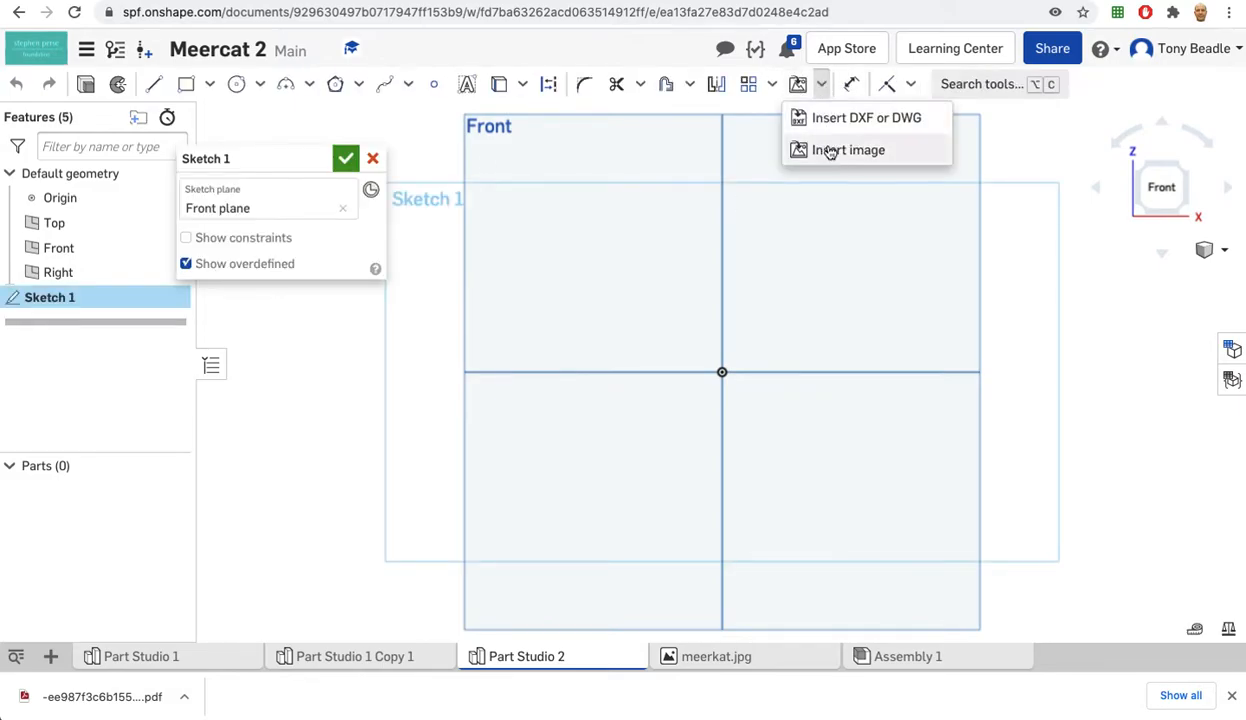
{"action": "left_click", "coordinate": [822, 149]}
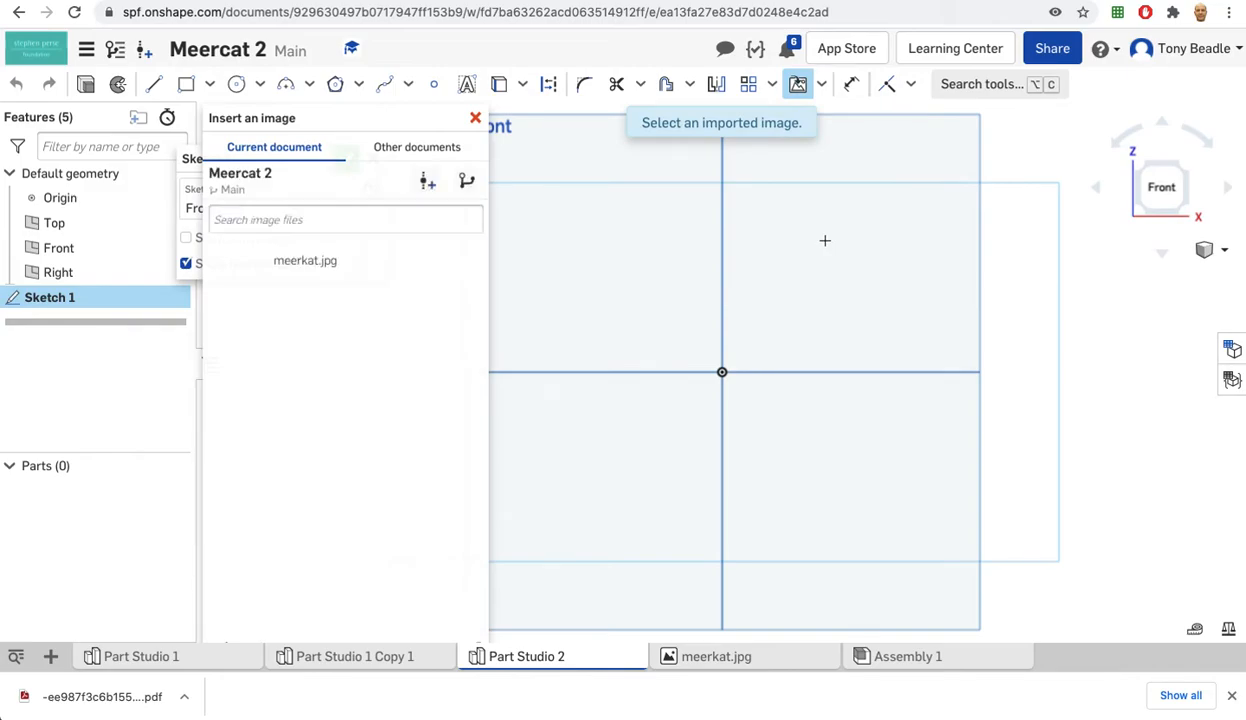
{"action": "left_click", "coordinate": [307, 262]}
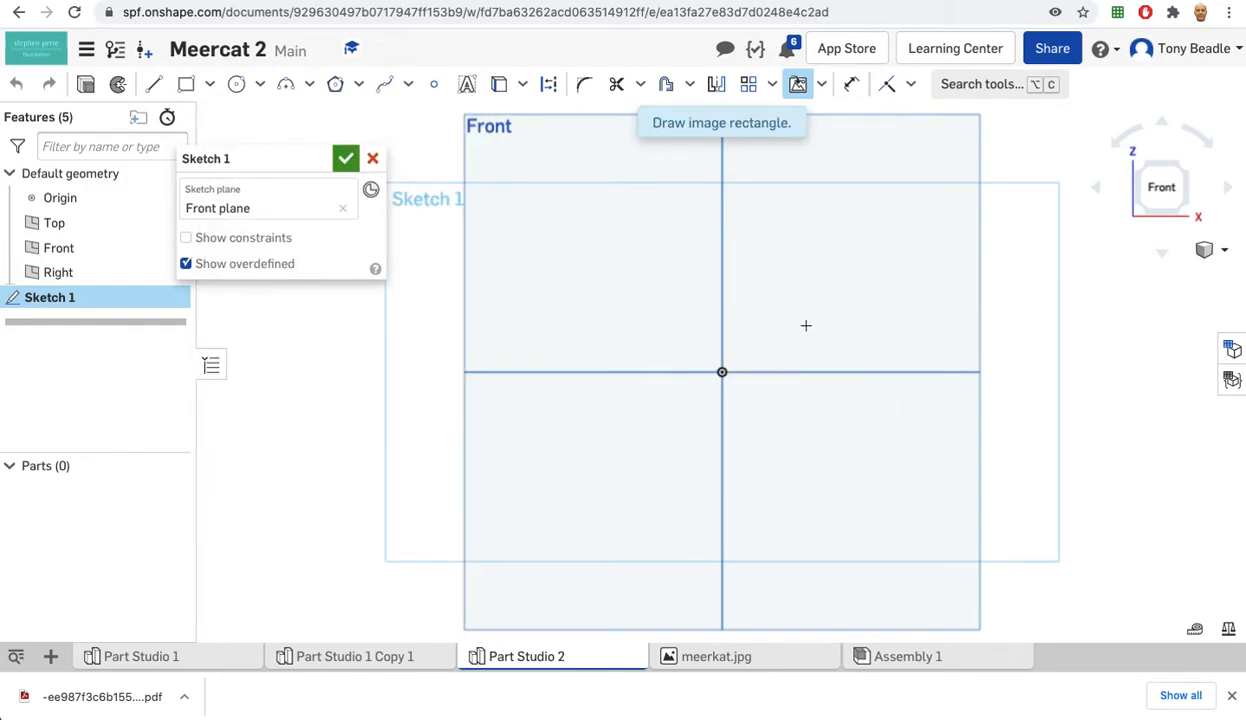
{"action": "left_click", "coordinate": [722, 372]}
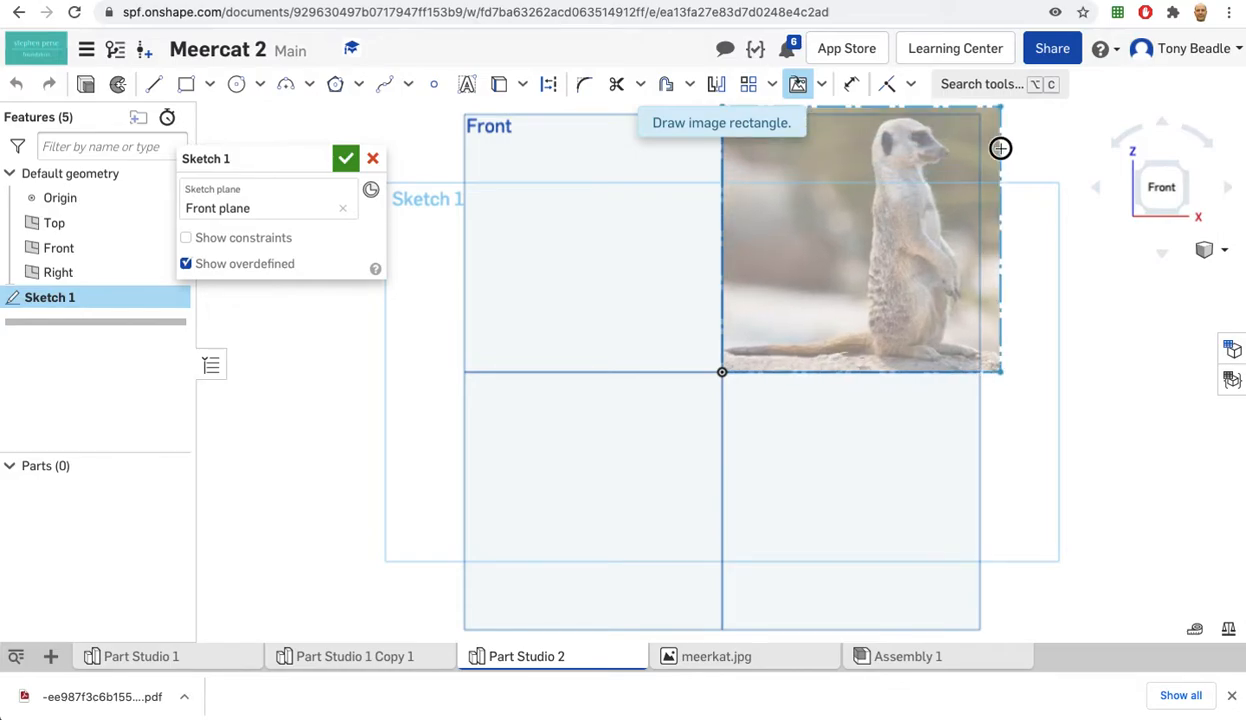
{"action": "left_click", "coordinate": [1000, 148]}
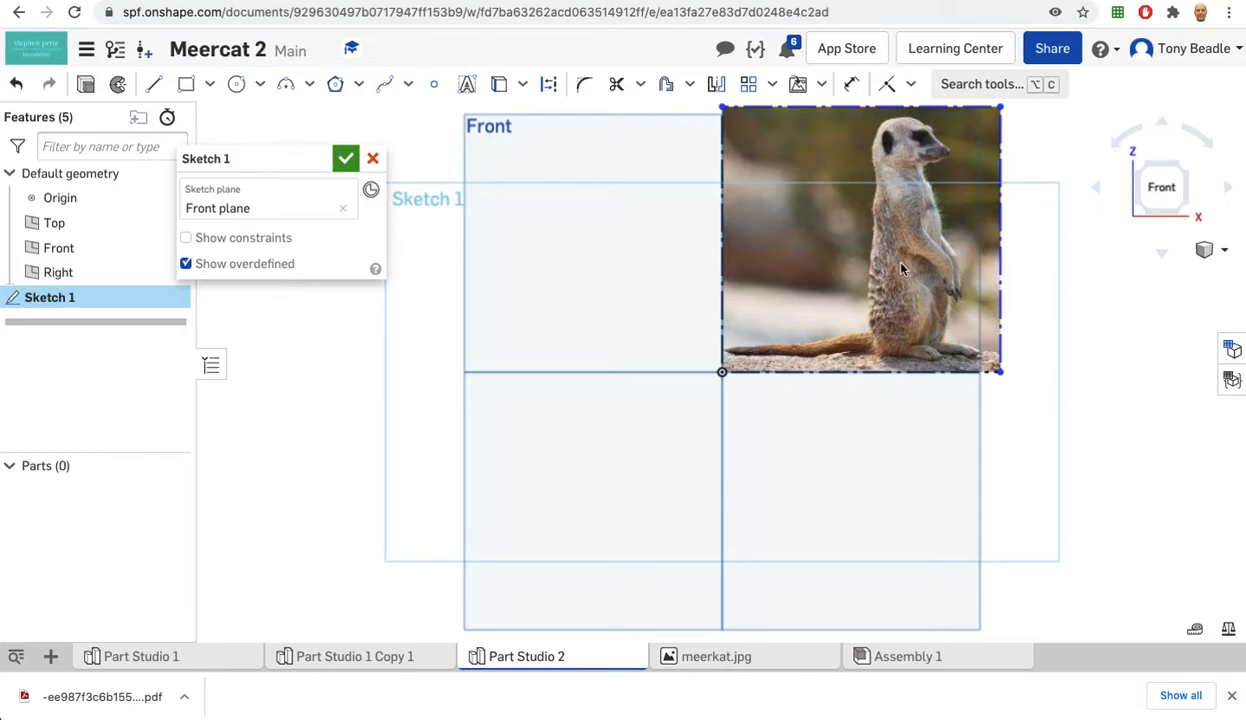
Shrink the origin-anchored image, then undo both the resize and the image insertion
{"action": "left_click_drag", "start_coordinate": [878, 253], "coordinate": [812, 316]}
{"action": "left_click", "coordinate": [16, 84]}
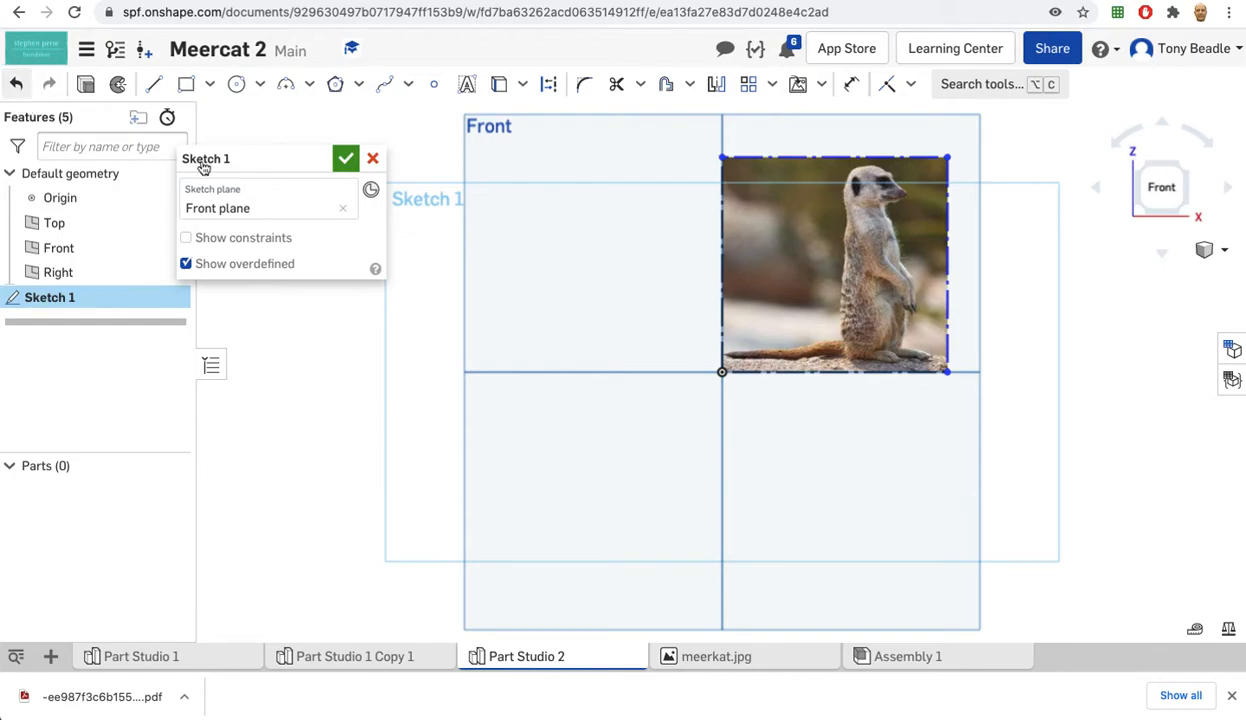
{"action": "left_click", "coordinate": [14, 84]}
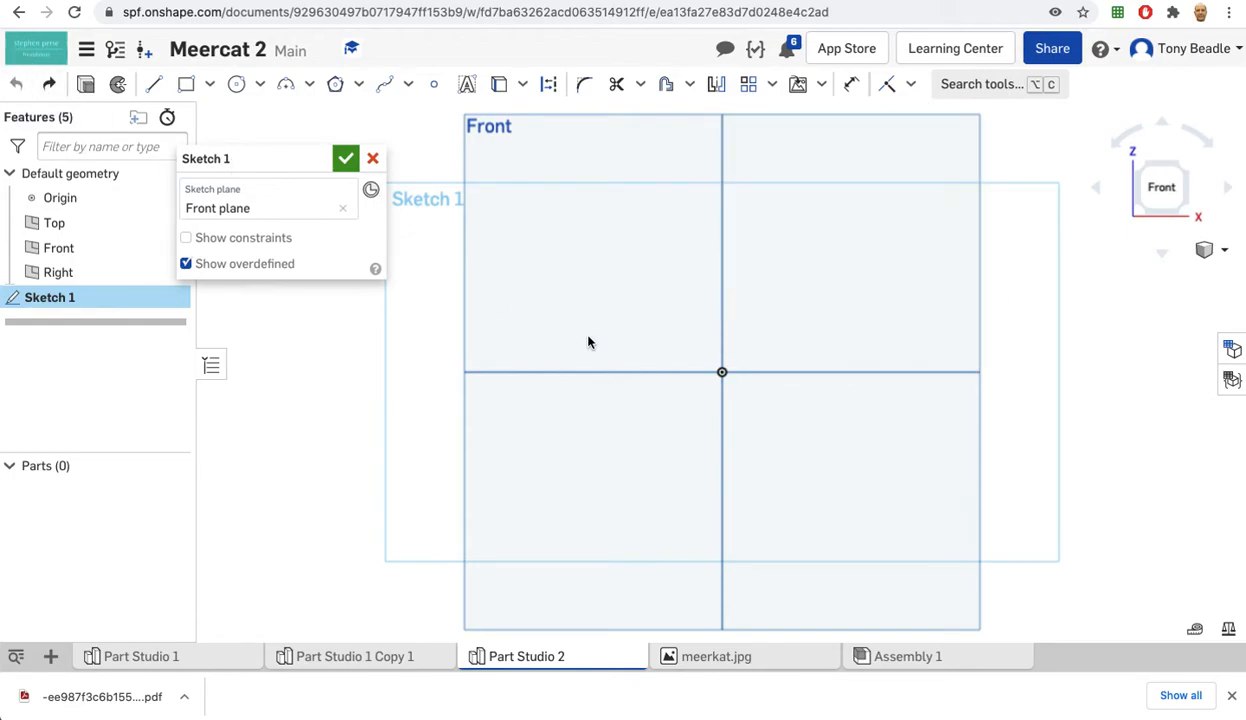
Insert meerkat.jpg into the sketch, starting its rectangle below and left of the origin without snapping to it
{"action": "left_click", "coordinate": [821, 84]}
{"action": "left_click", "coordinate": [845, 155]}
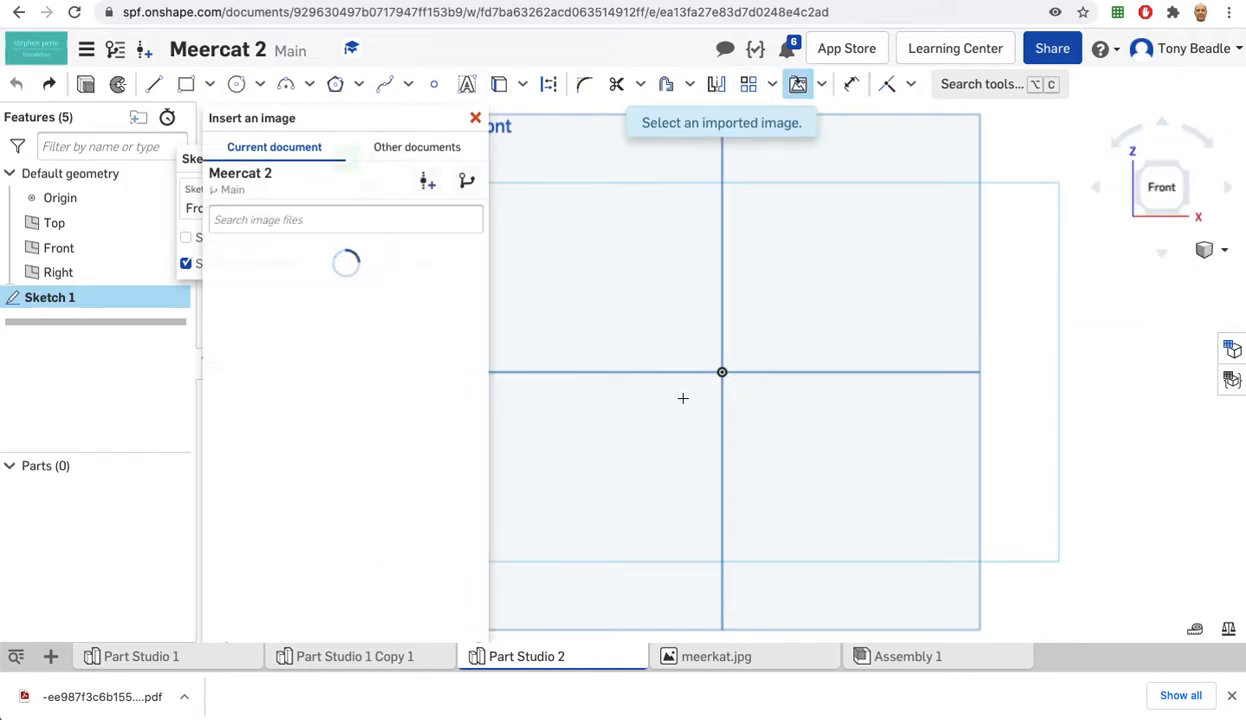
{"action": "left_click", "coordinate": [280, 261]}
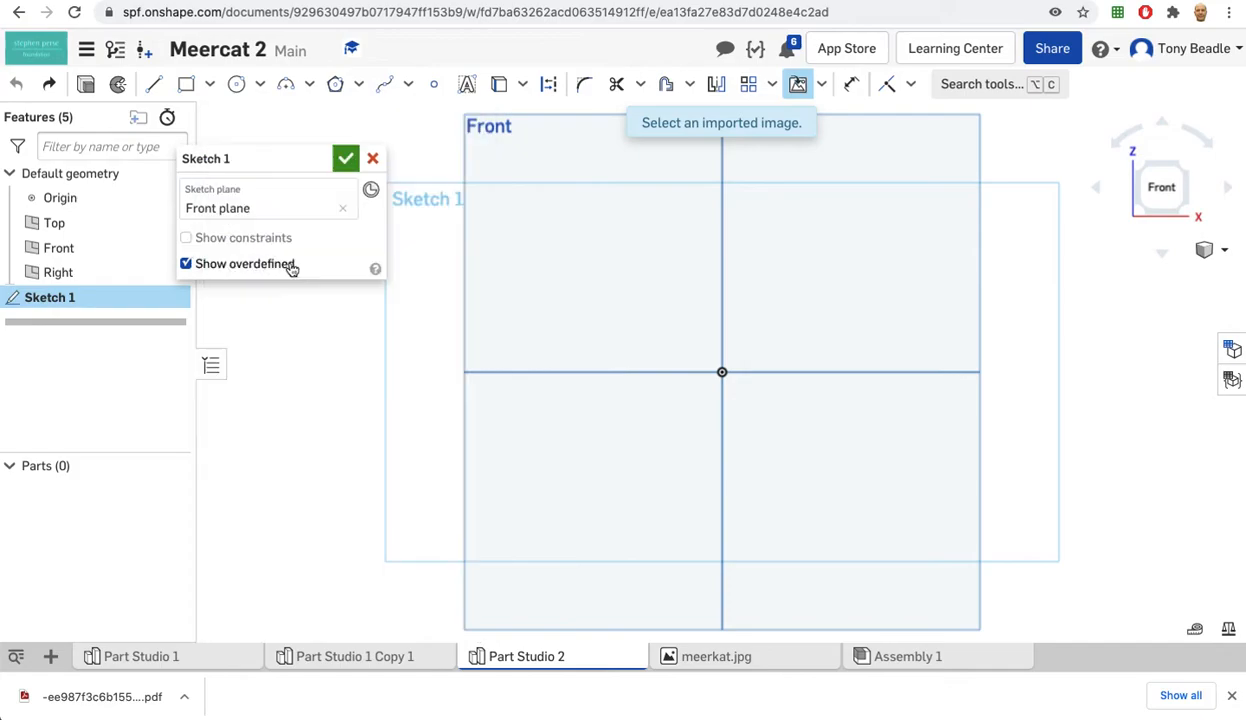
{"action": "left_click", "coordinate": [661, 404]}
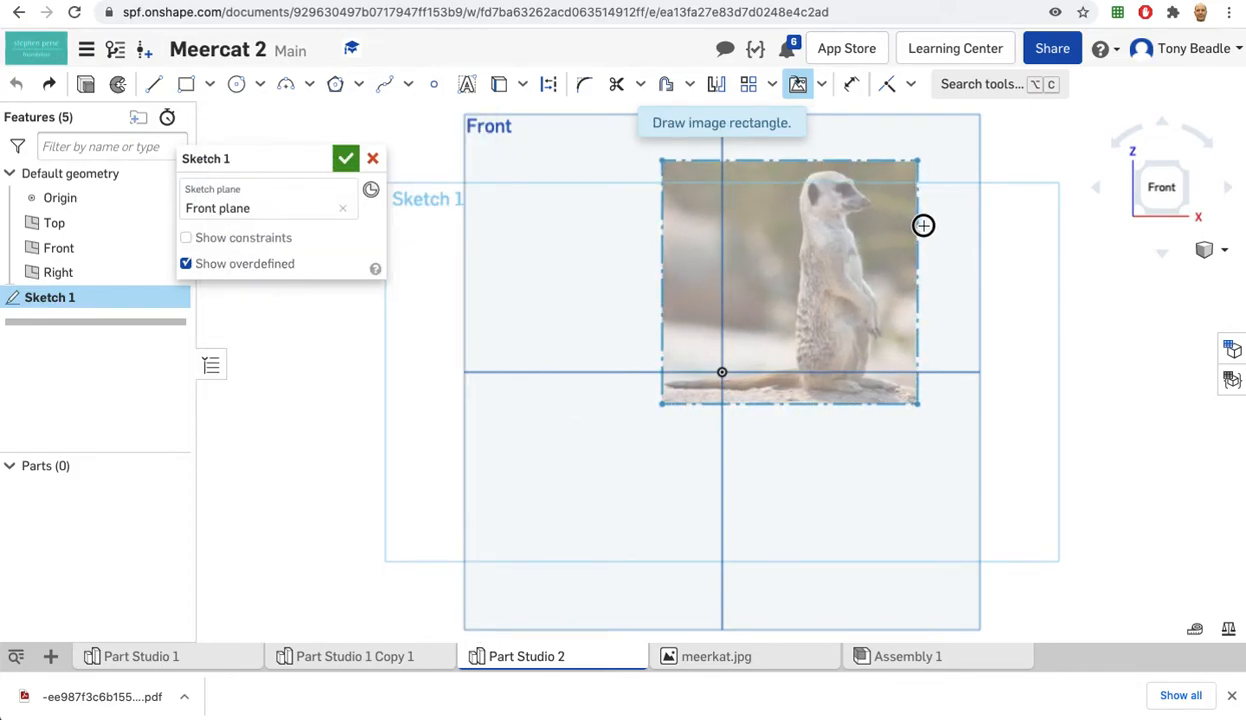
{"action": "left_click", "coordinate": [967, 198]}
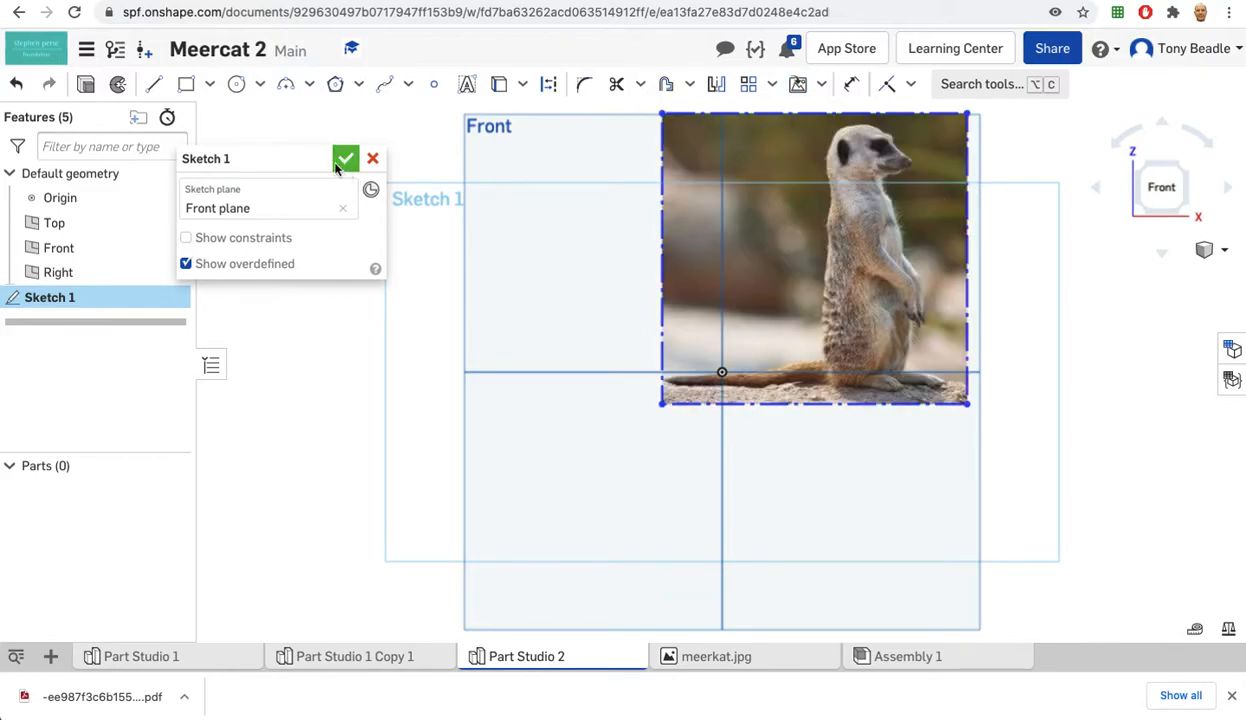
Move the image so the meerkat's back lies along the vertical axis and its base meets the origin, and finish the sketch
{"action": "left_click_drag", "start_coordinate": [752, 282], "coordinate": [695, 267]}
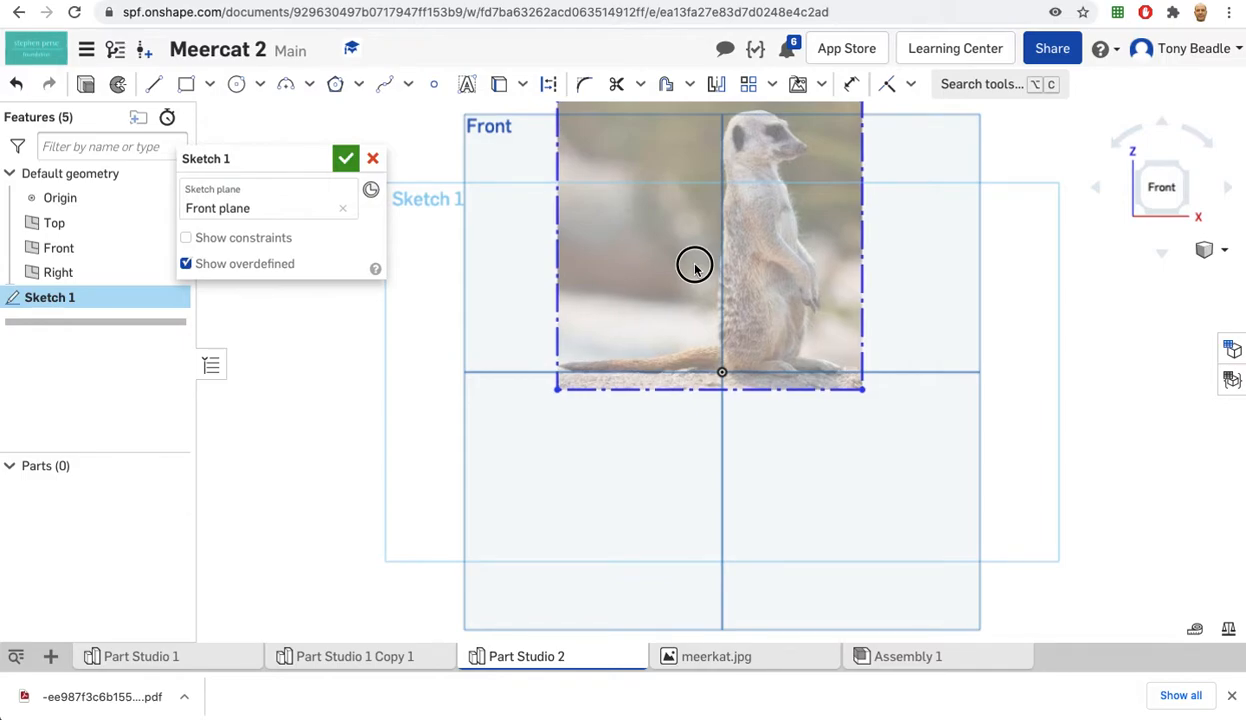
{"action": "left_click_drag", "start_coordinate": [696, 263], "coordinate": [696, 263]}
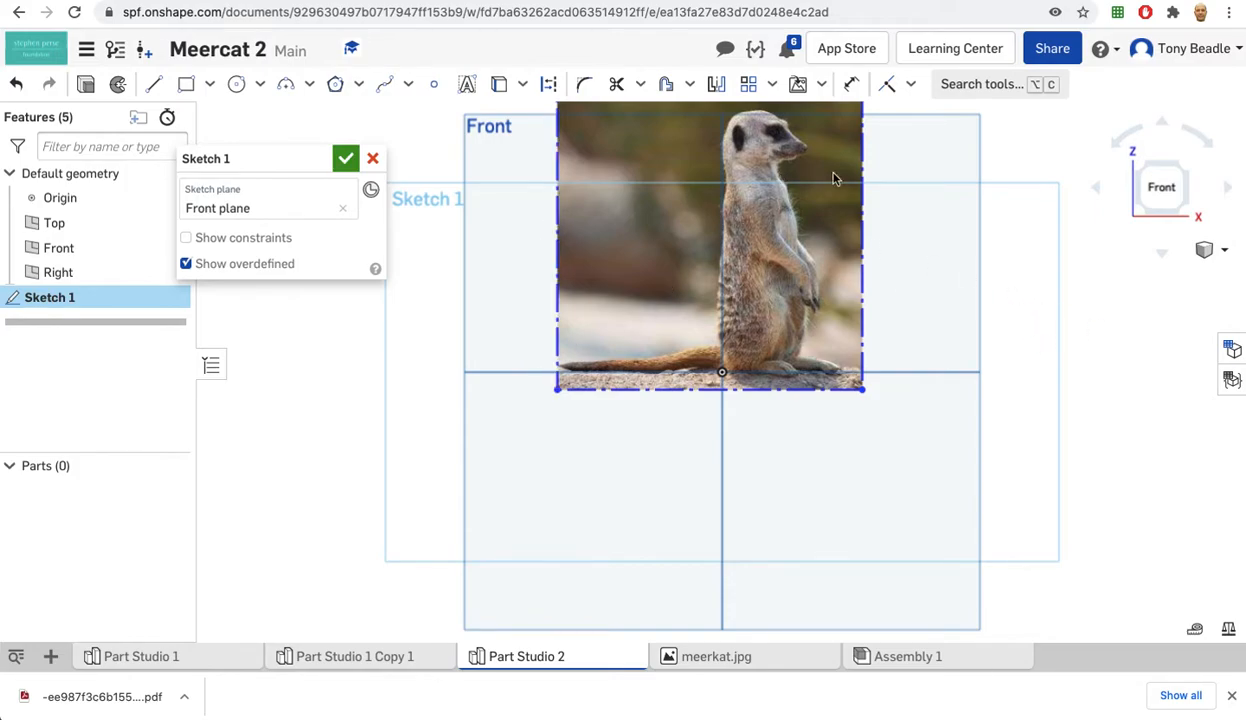
{"action": "left_click", "coordinate": [344, 162]}
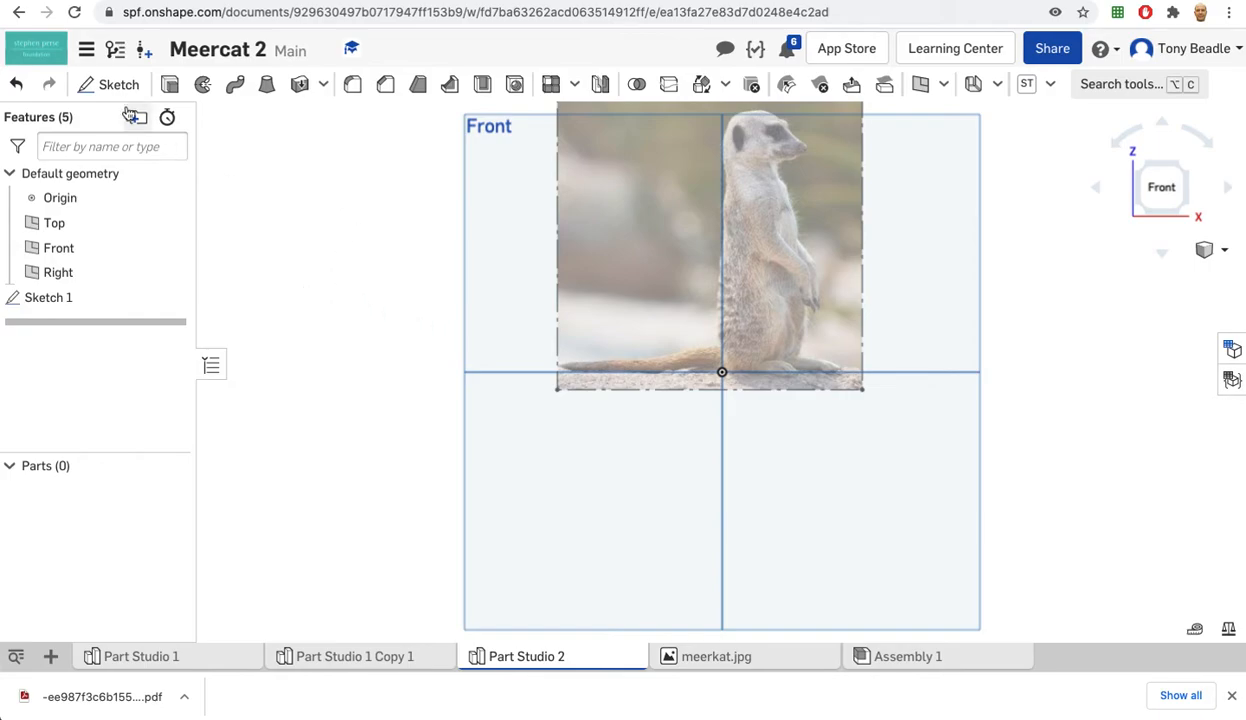
In a new sketch on the Front plane, draw a vertical line about 64 long from the origin up the meerkat's back
{"action": "left_click", "coordinate": [495, 462]}
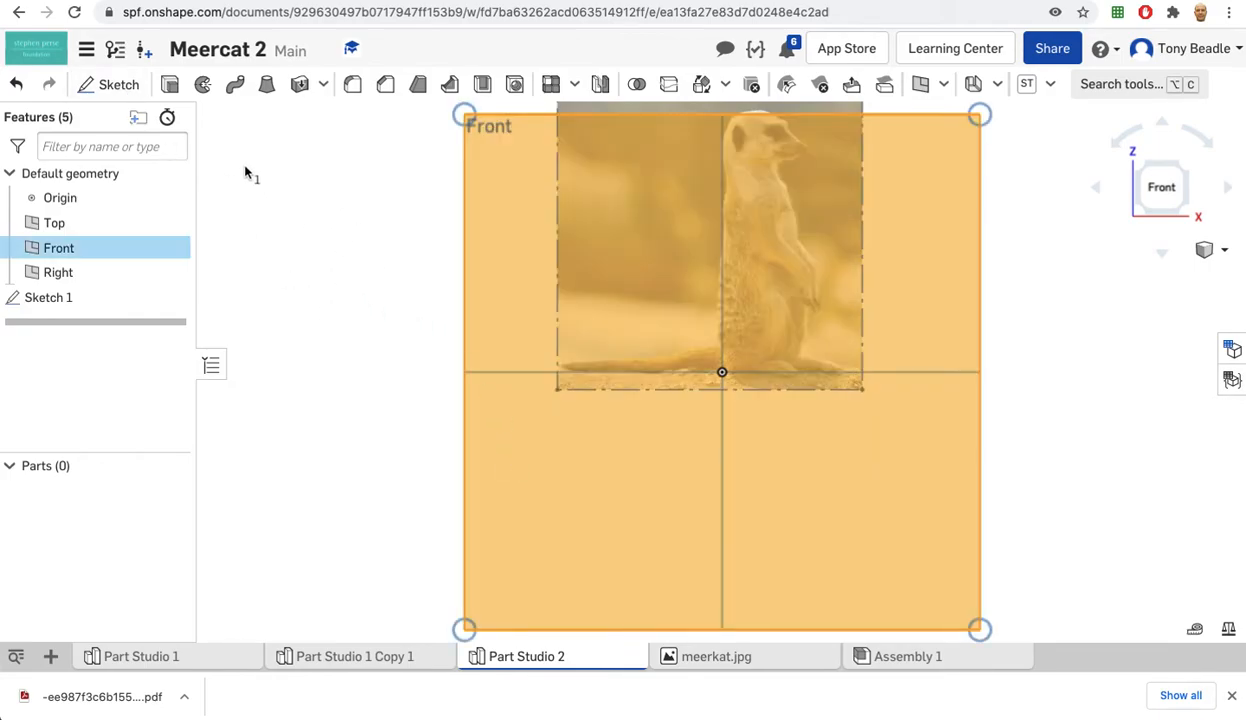
{"action": "left_click", "coordinate": [128, 90]}
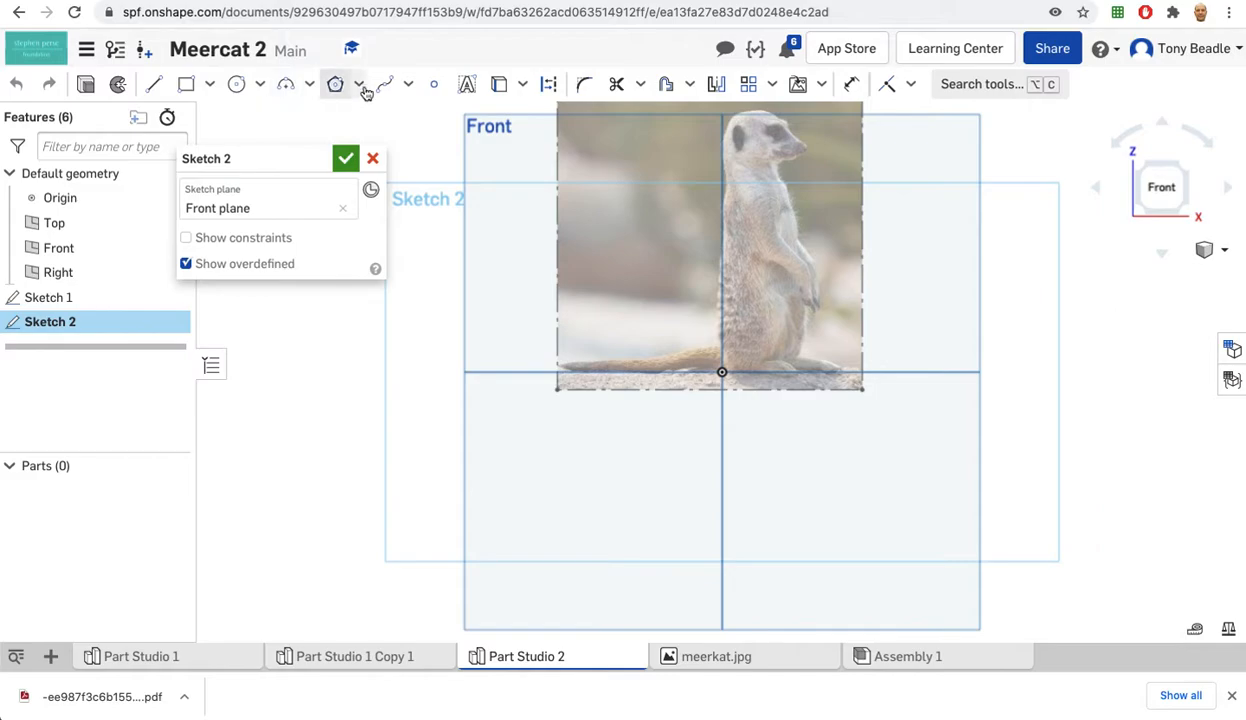
{"action": "left_click", "coordinate": [155, 88]}
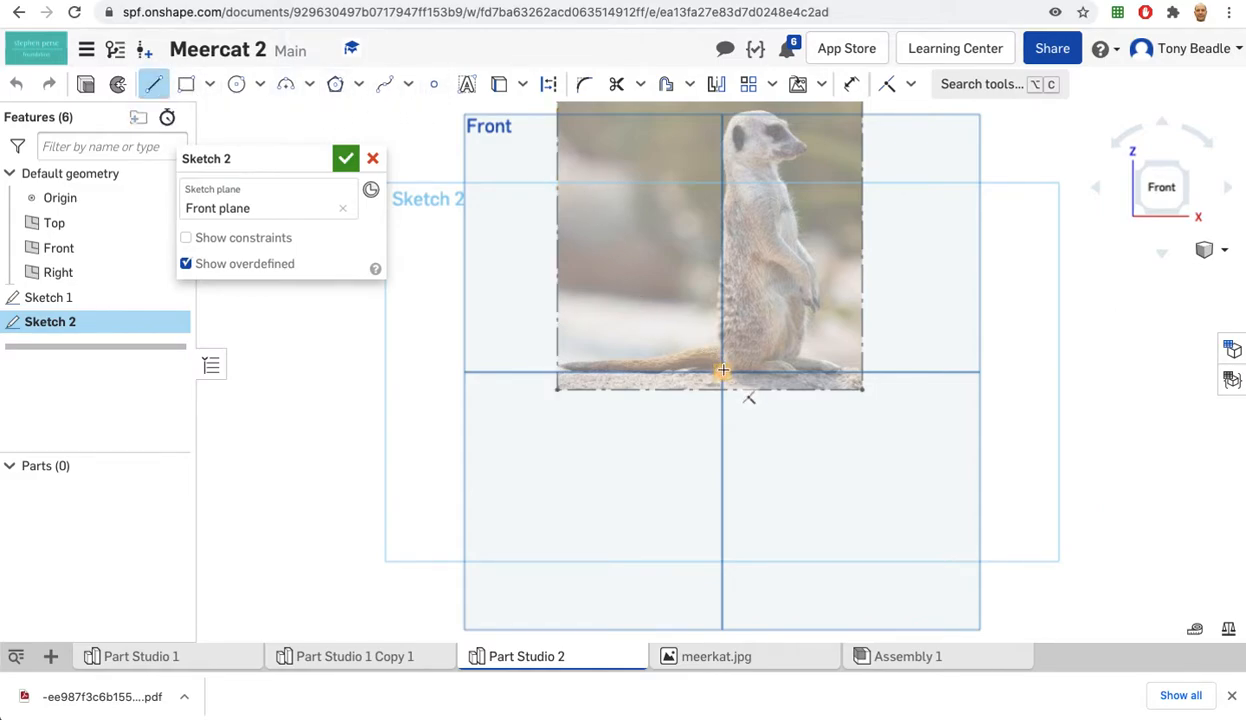
{"action": "left_click", "coordinate": [722, 372]}
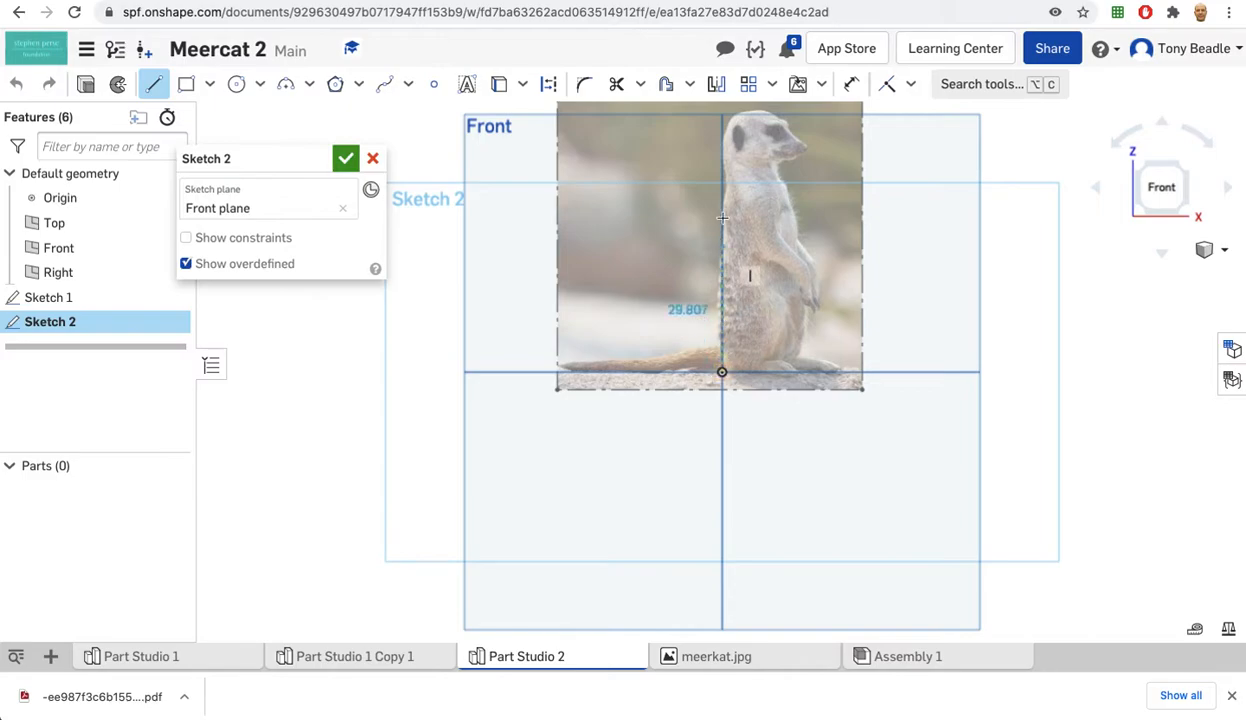
{"action": "left_click", "coordinate": [723, 153]}
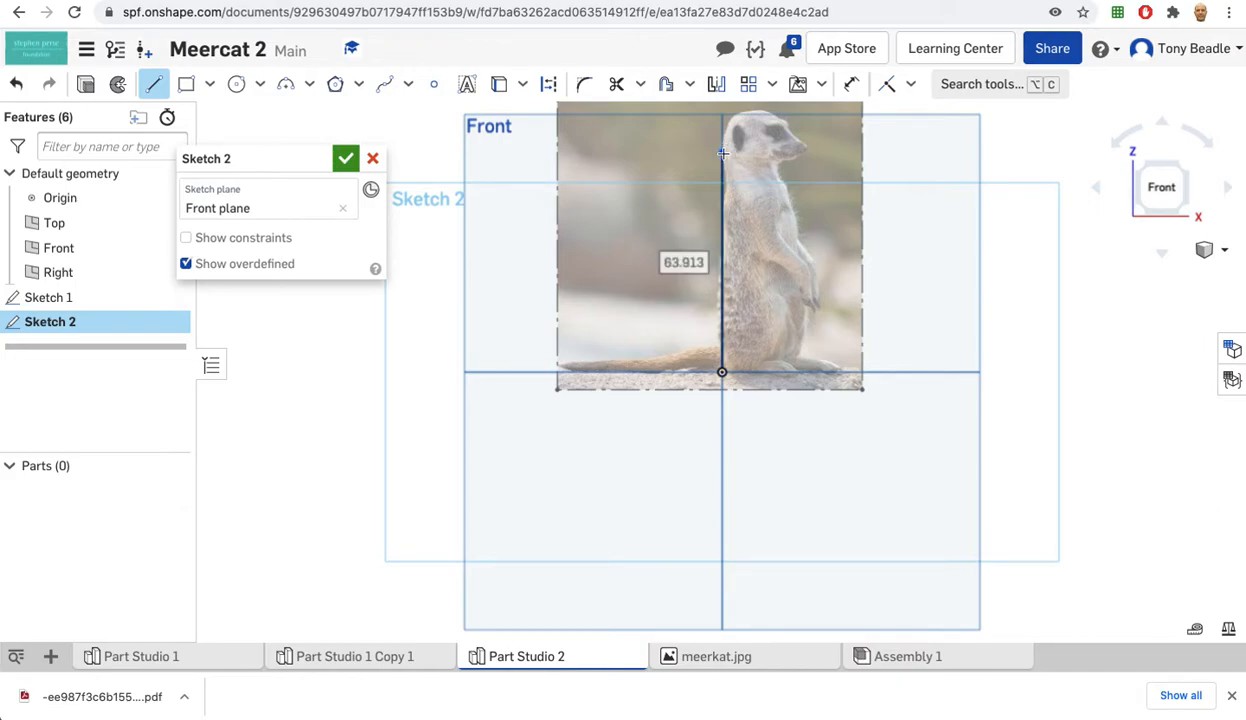
{"action": "key", "text": "Escape"}
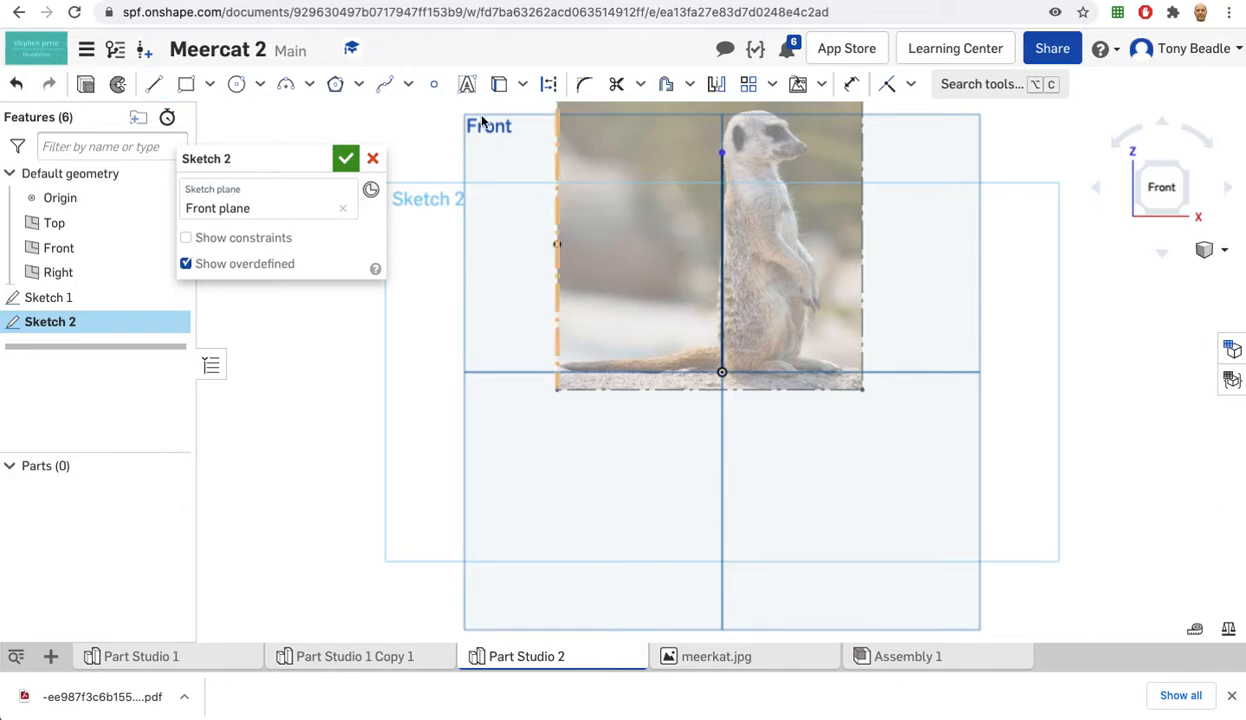
Start a spline at the top of the vertical back line and trace over the meerkat's head to the tip of its nose
{"action": "left_click", "coordinate": [384, 85]}
{"action": "left_click", "coordinate": [721, 153]}
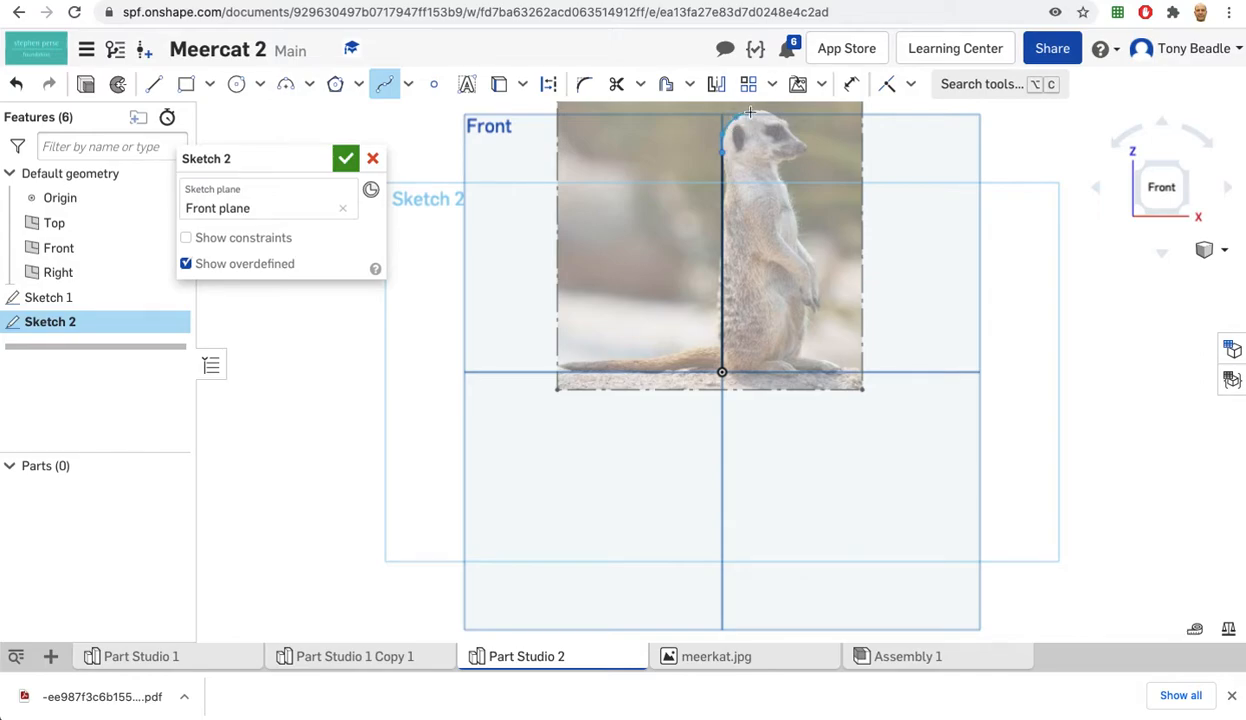
{"action": "scroll", "coordinate": [748, 114], "scroll_direction": "up", "scroll_amount": 3}
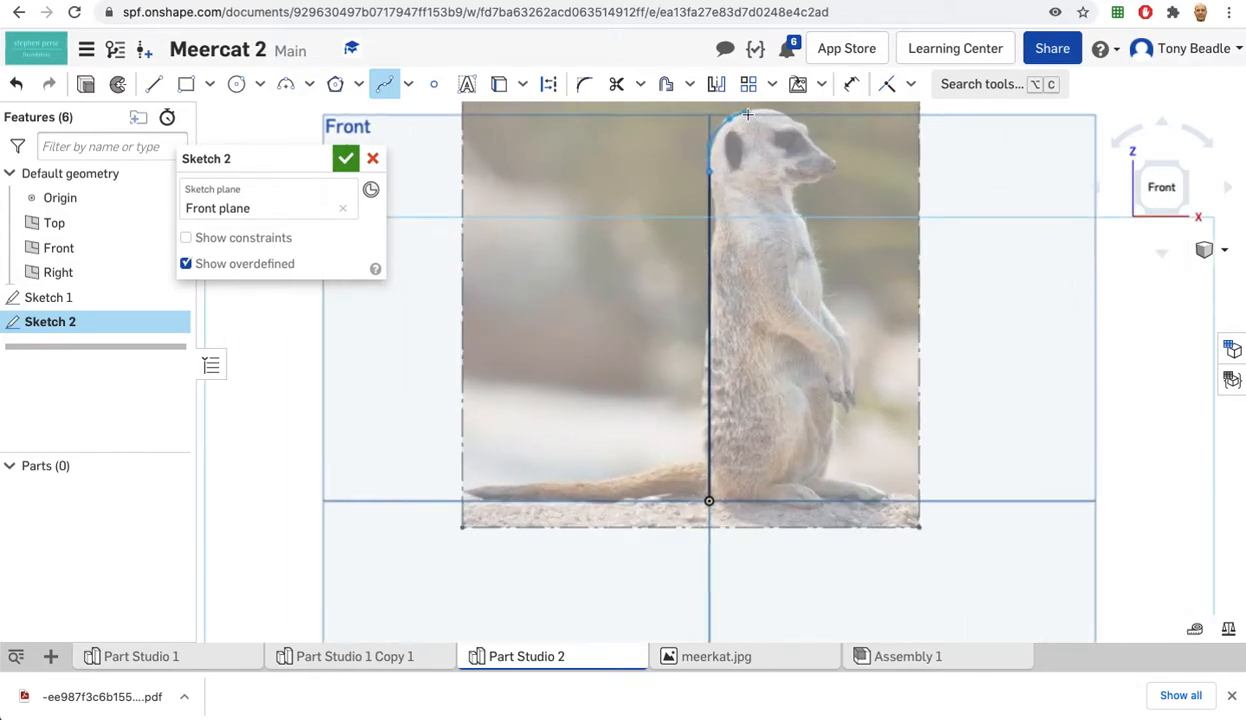
{"action": "scroll", "coordinate": [747, 115], "scroll_direction": "up", "scroll_amount": 2}
{"action": "left_click", "coordinate": [783, 108]}
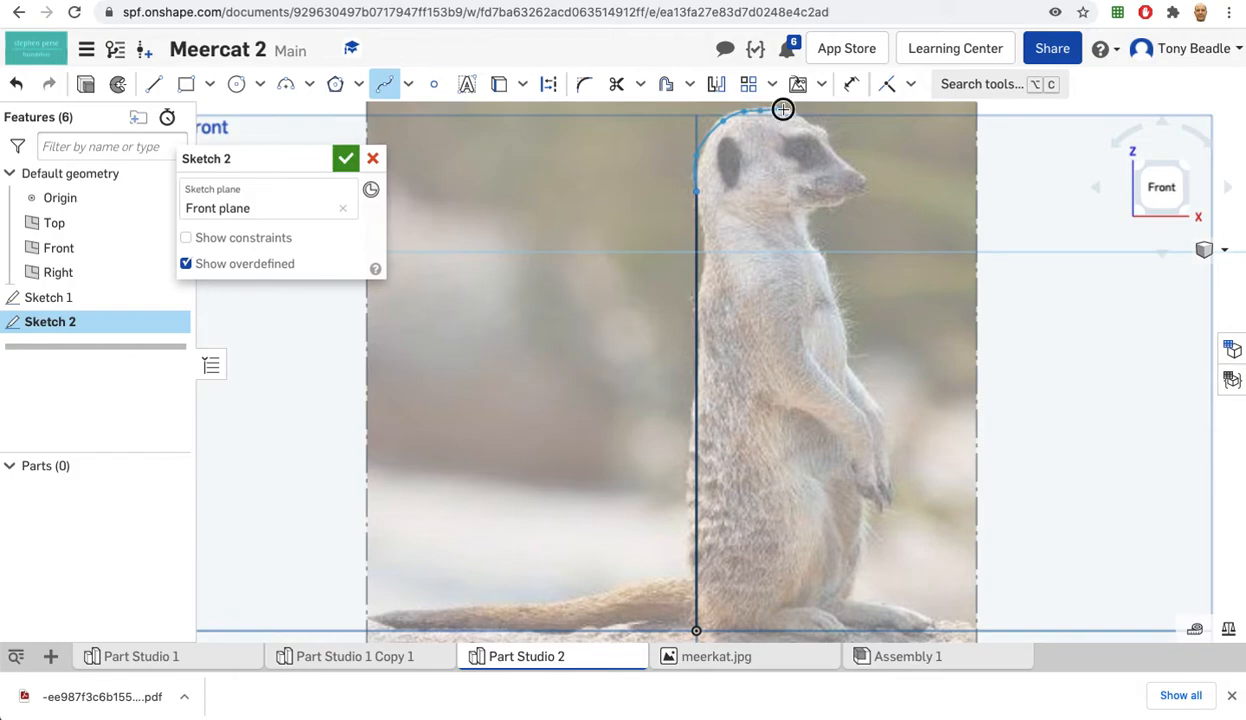
{"action": "left_click", "coordinate": [838, 156]}
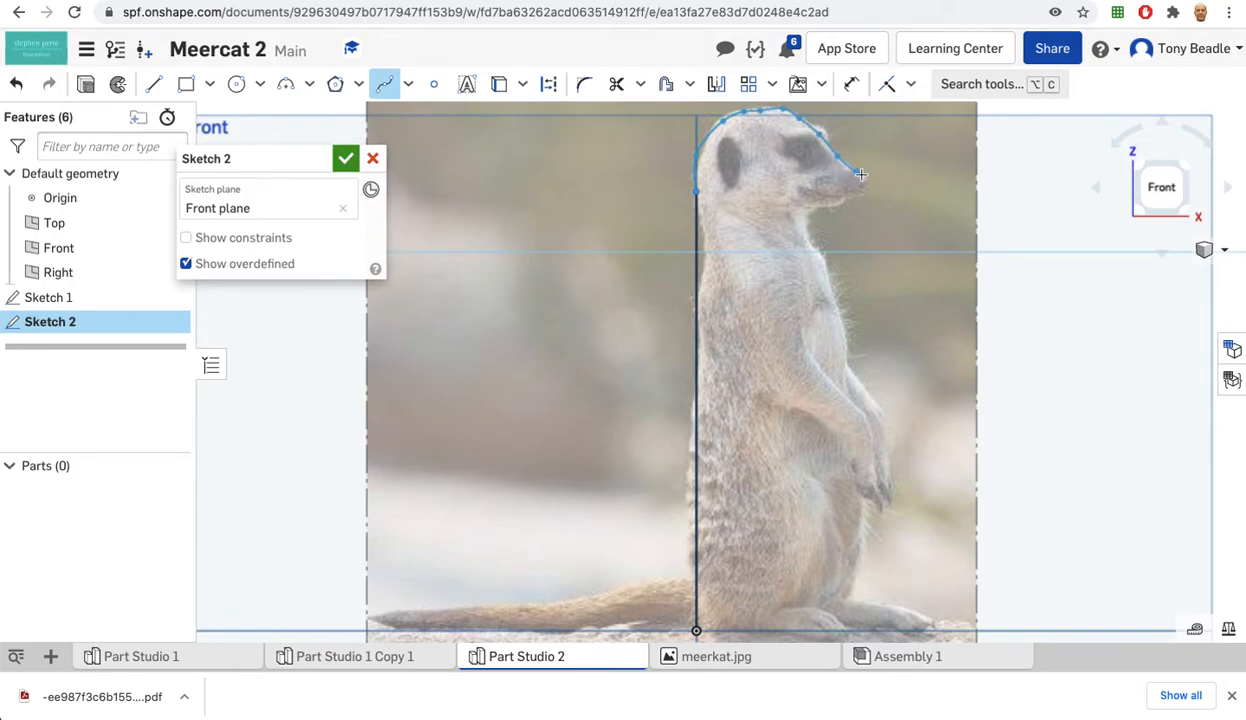
{"action": "left_click", "coordinate": [867, 185]}
Continue the spline under the chin, down the chest and around the front paw to the belly
{"action": "left_click", "coordinate": [807, 241]}
{"action": "left_click", "coordinate": [822, 257]}
{"action": "left_click", "coordinate": [834, 303]}
{"action": "left_click", "coordinate": [842, 334]}
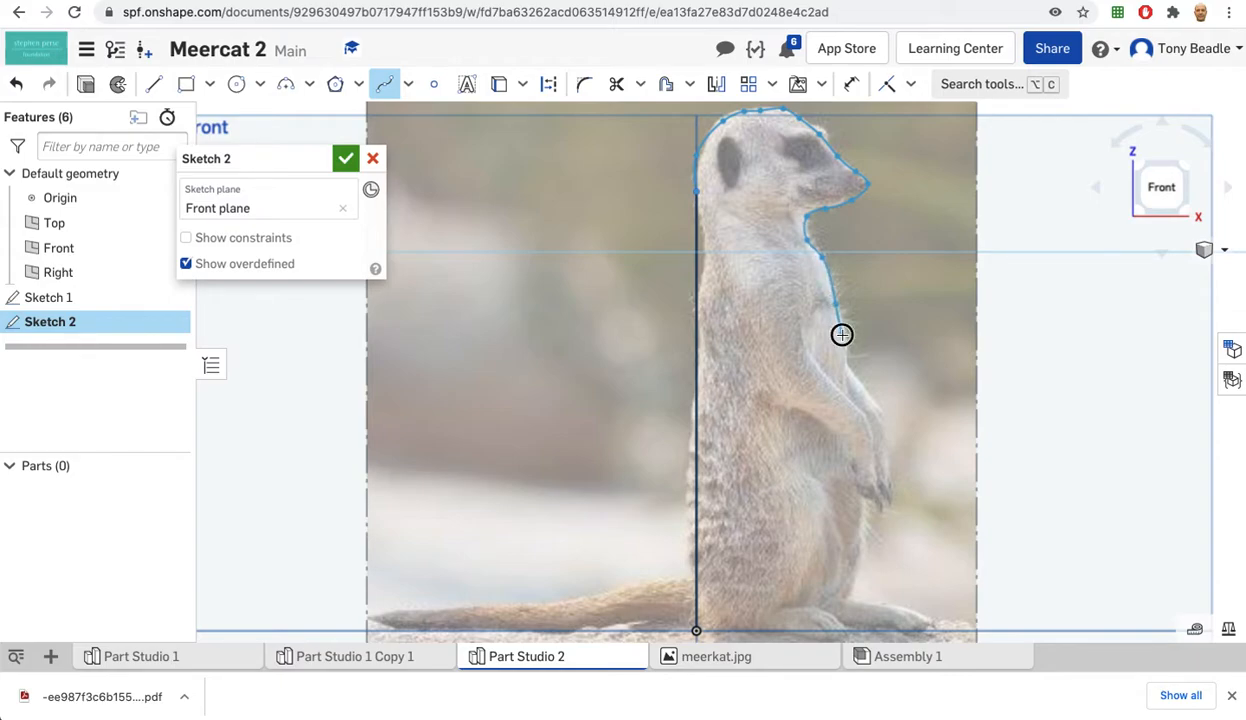
{"action": "left_click", "coordinate": [859, 409]}
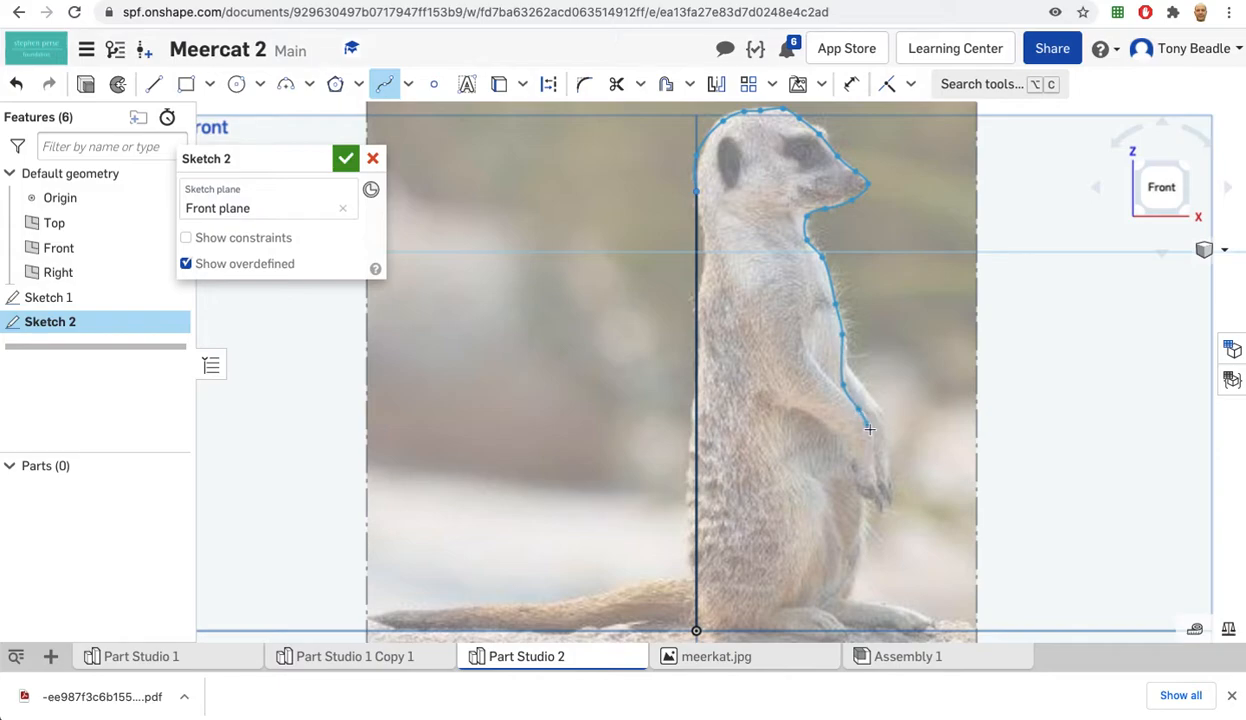
{"action": "left_click", "coordinate": [883, 506]}
{"action": "left_click", "coordinate": [830, 432]}
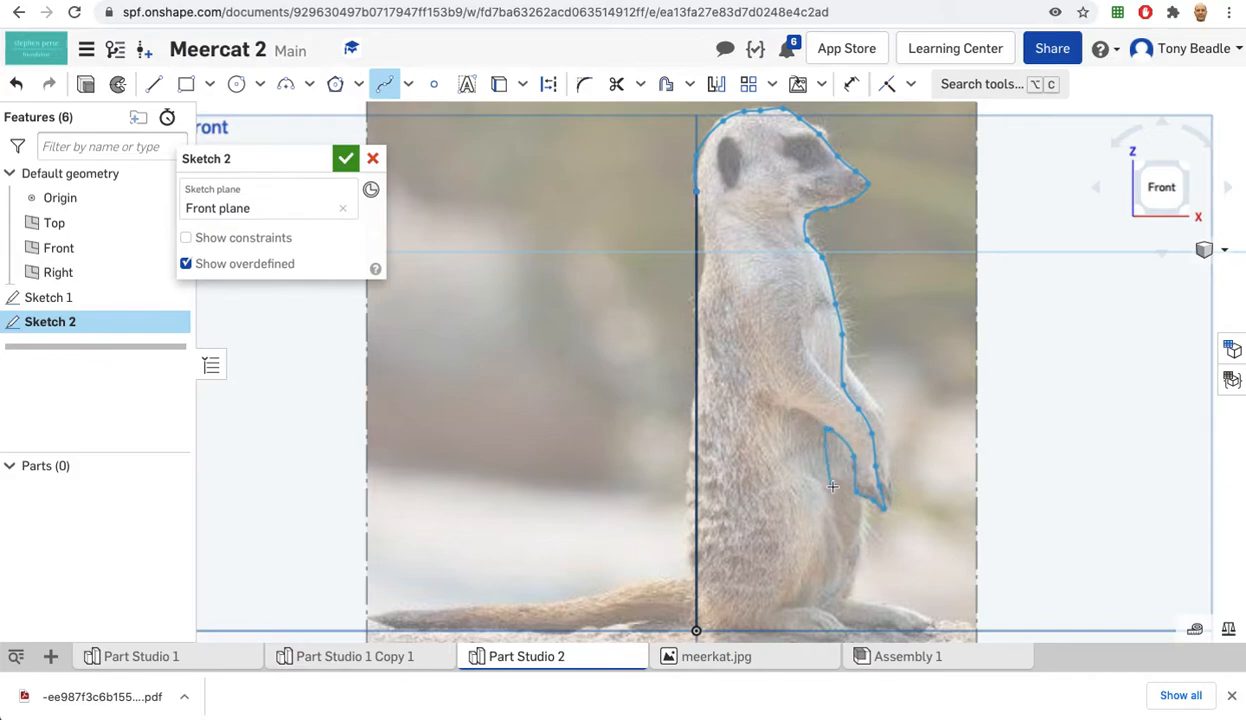
Continue the spline down the belly and leg, ending it on the horizontal axis at the foot, and leave the Spline tool
{"action": "left_click", "coordinate": [838, 525]}
{"action": "left_click", "coordinate": [832, 567]}
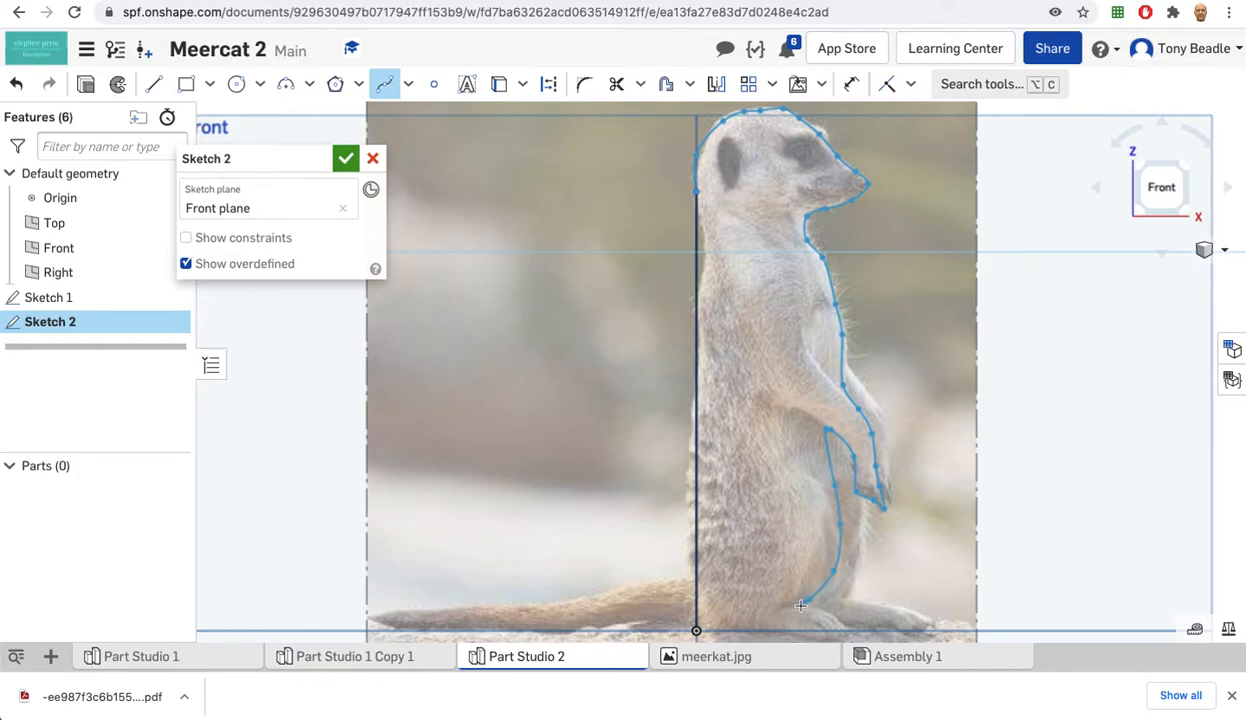
{"action": "double_click", "coordinate": [878, 625]}
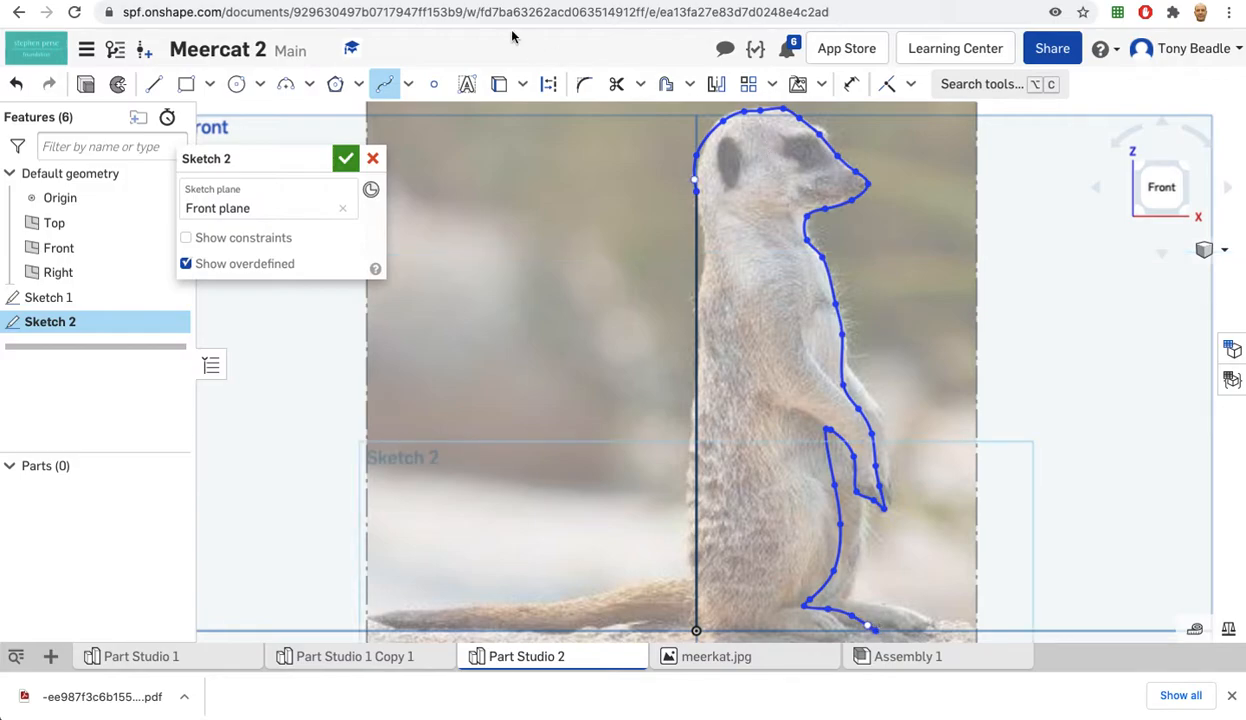
{"action": "left_click", "coordinate": [384, 84]}
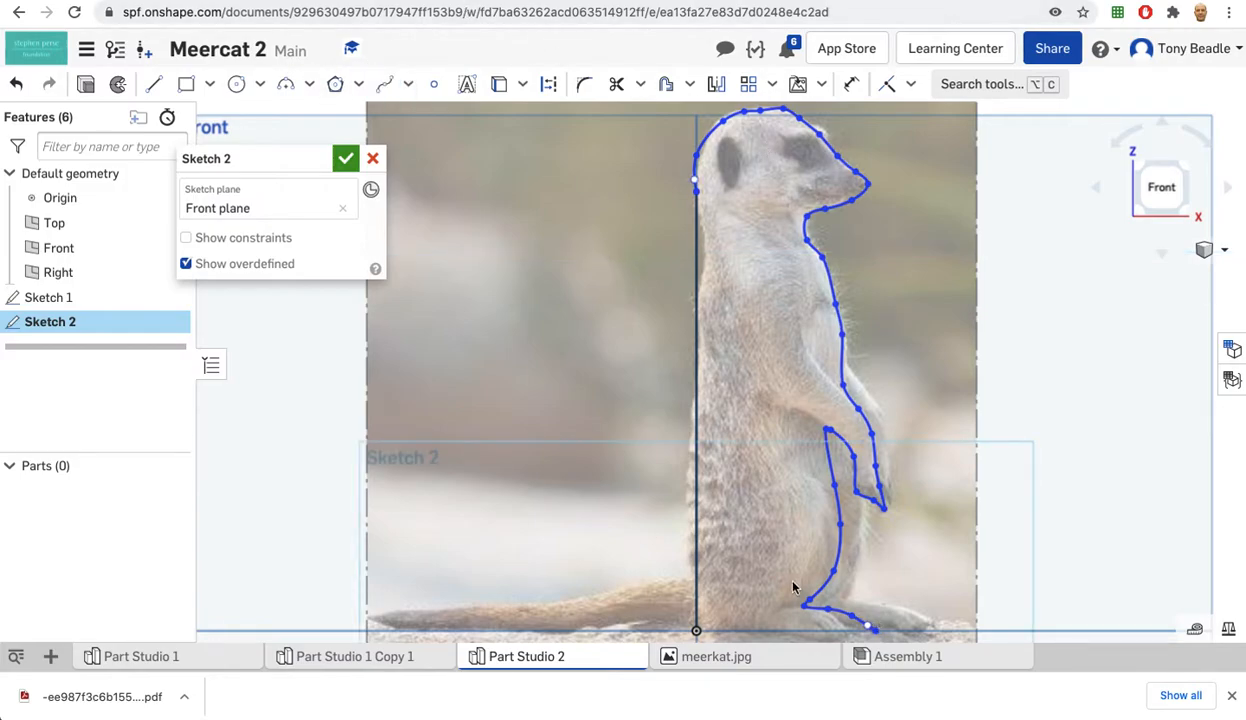
Fine-tune the spline by moving its foot end point outward along the base and adjusting points on the chest and top of the head
{"action": "left_click", "coordinate": [876, 631]}
{"action": "left_click_drag", "start_coordinate": [876, 631], "coordinate": [890, 636]}
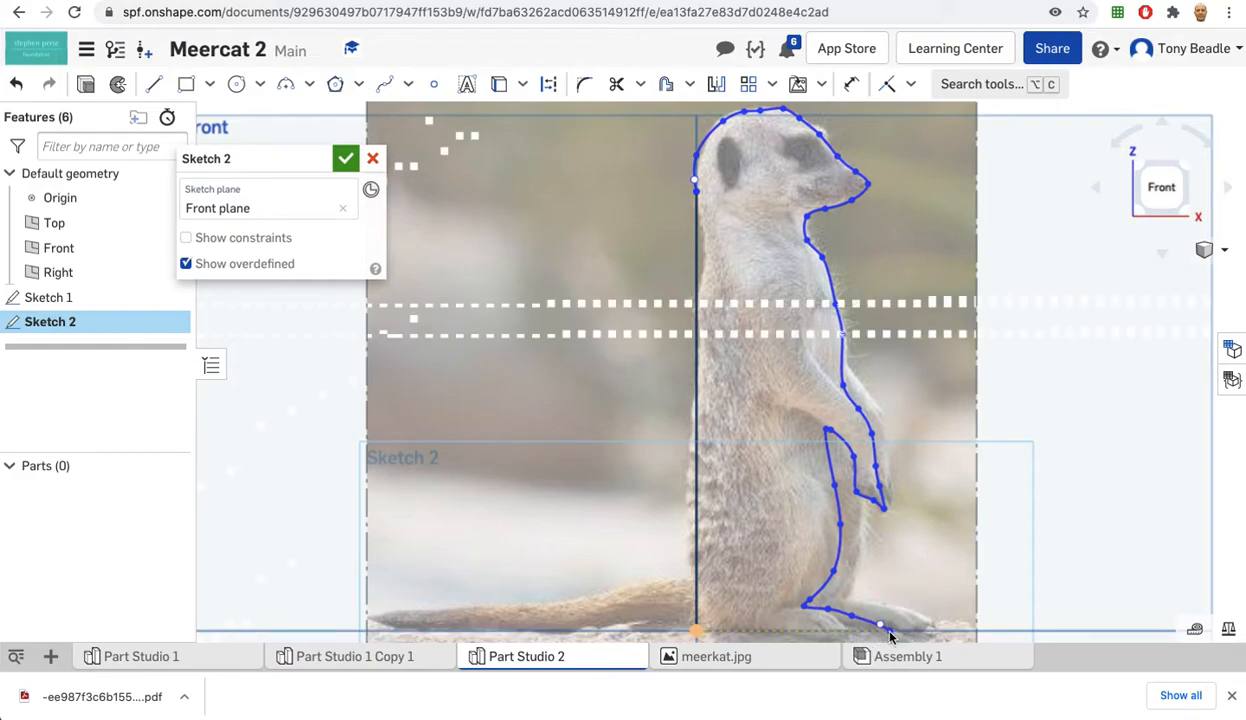
{"action": "left_click", "coordinate": [856, 613]}
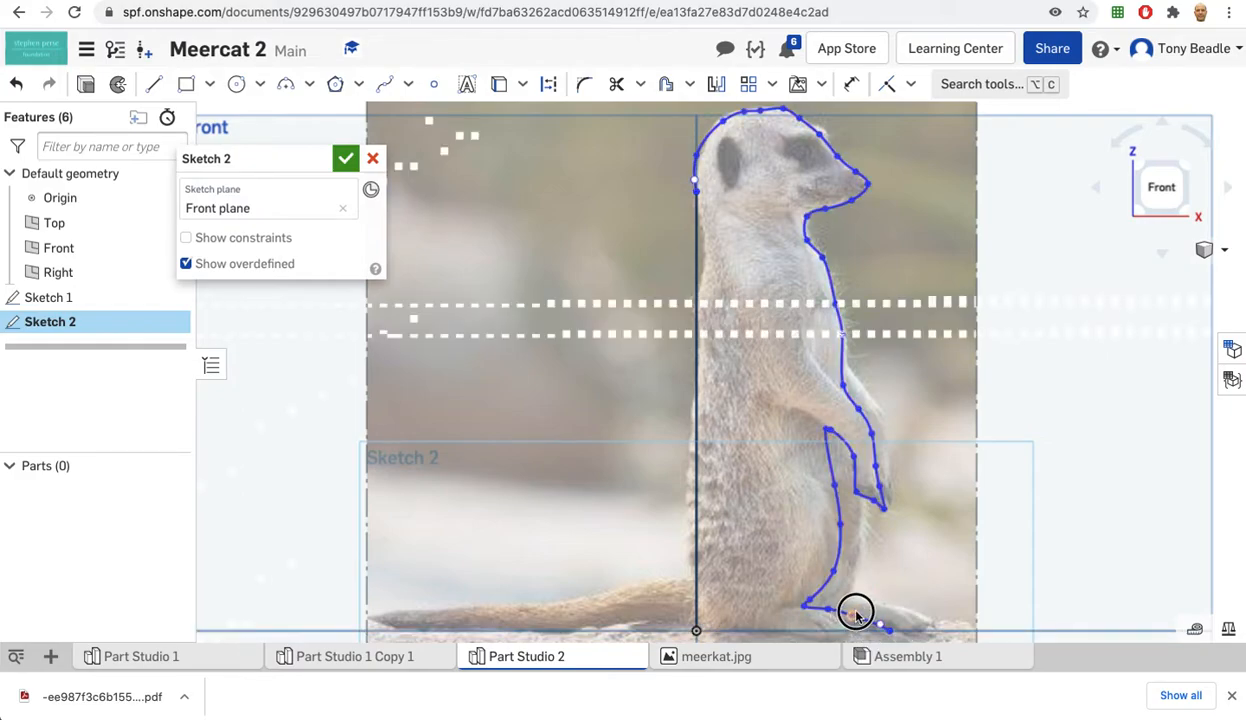
{"action": "left_click_drag", "start_coordinate": [841, 369], "coordinate": [834, 374]}
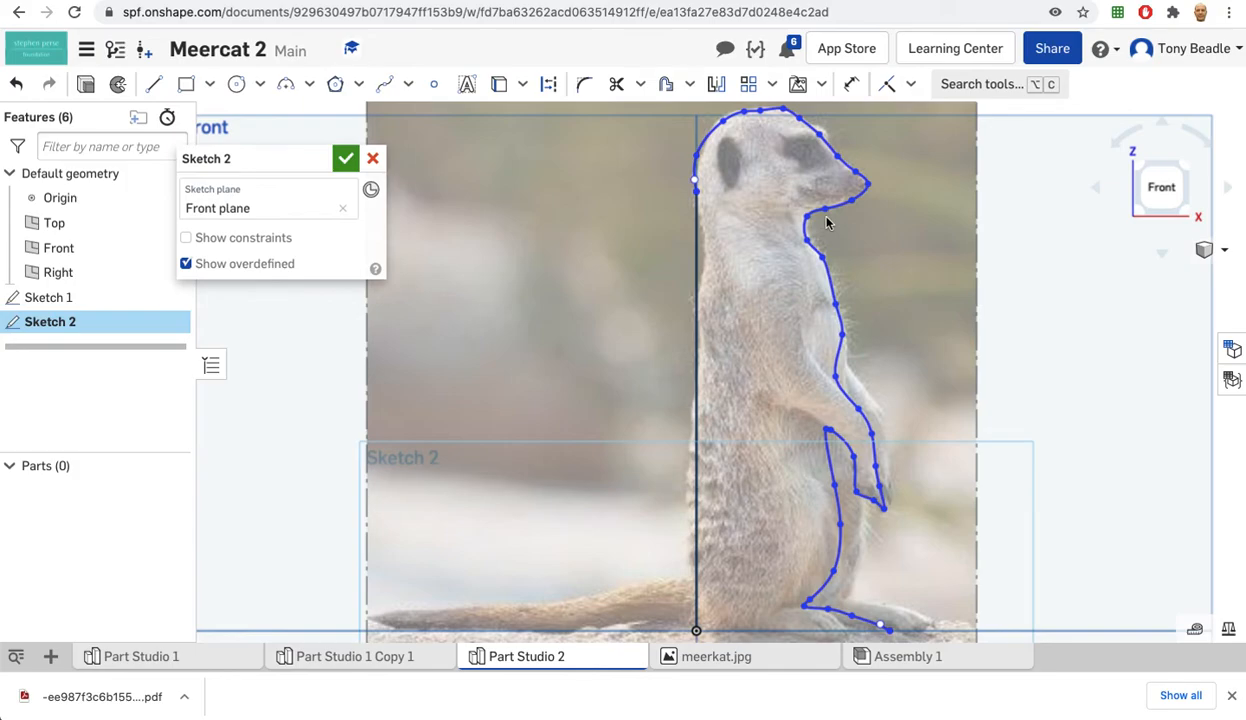
{"action": "left_click", "coordinate": [762, 113]}
{"action": "left_click_drag", "start_coordinate": [762, 112], "coordinate": [767, 109]}
Close the outline with a straight line from the spline's foot end to the origin and finish the sketch
{"action": "left_click", "coordinate": [153, 84]}
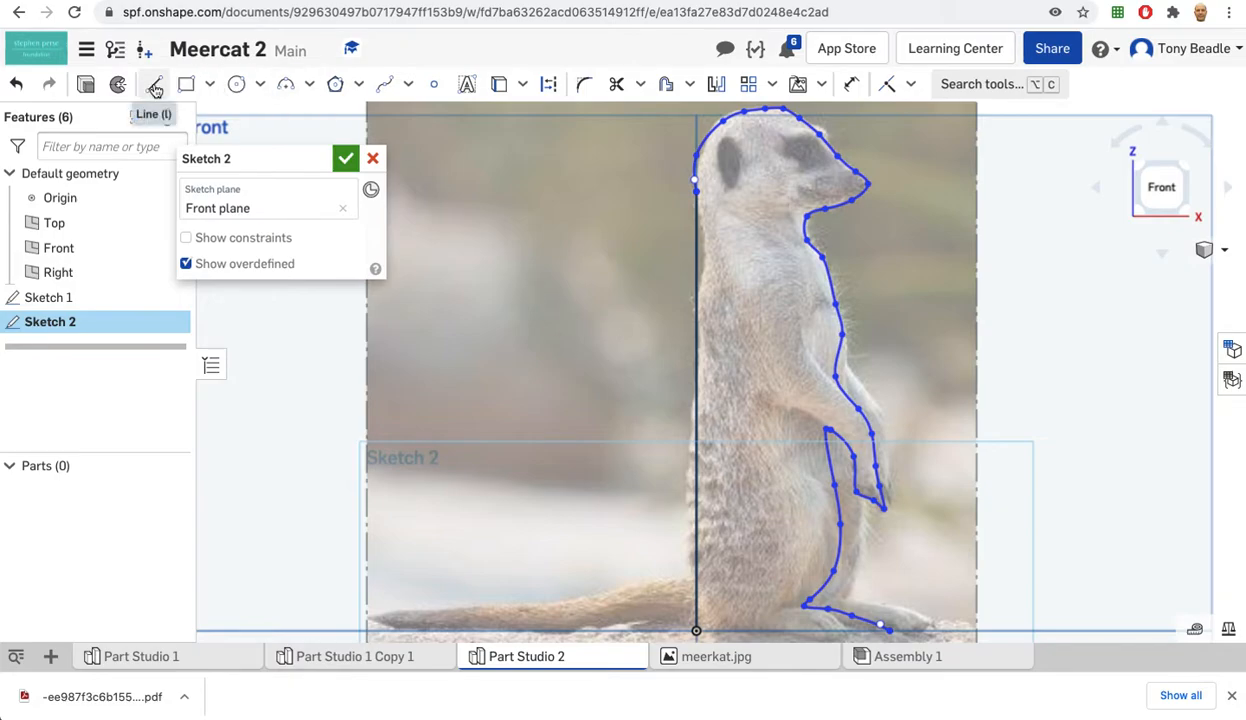
{"action": "left_click", "coordinate": [891, 633]}
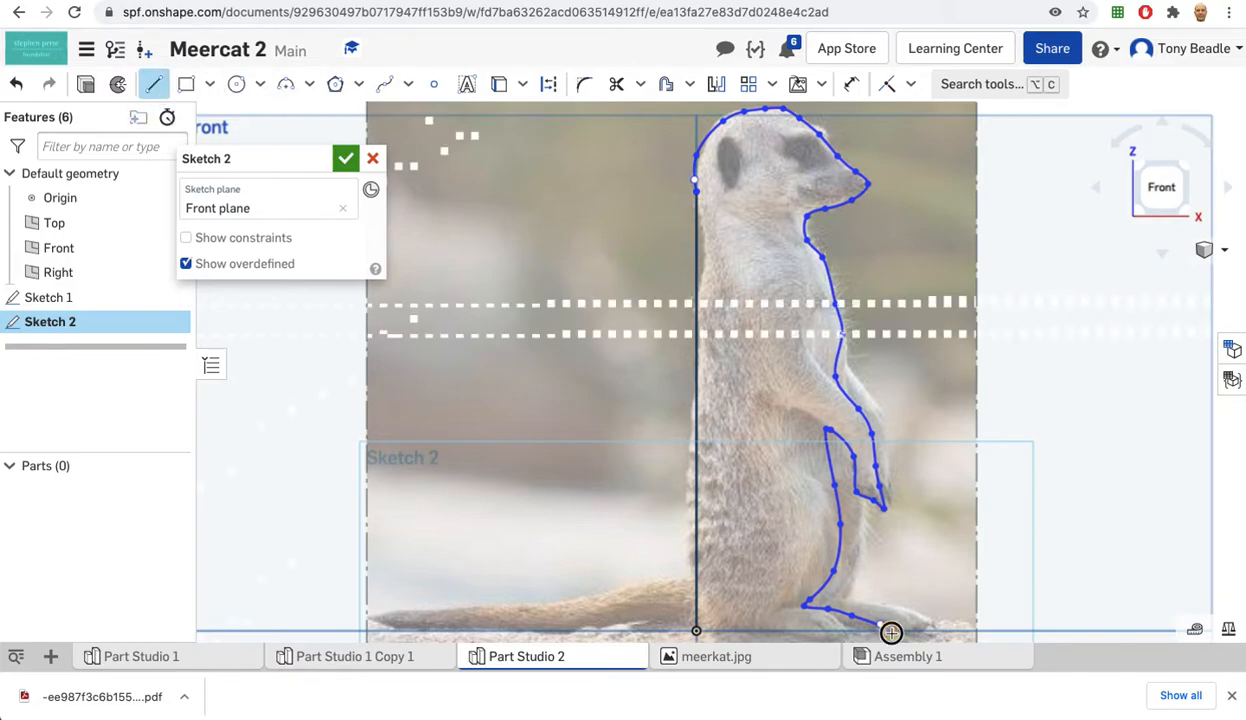
{"action": "left_click", "coordinate": [697, 633]}
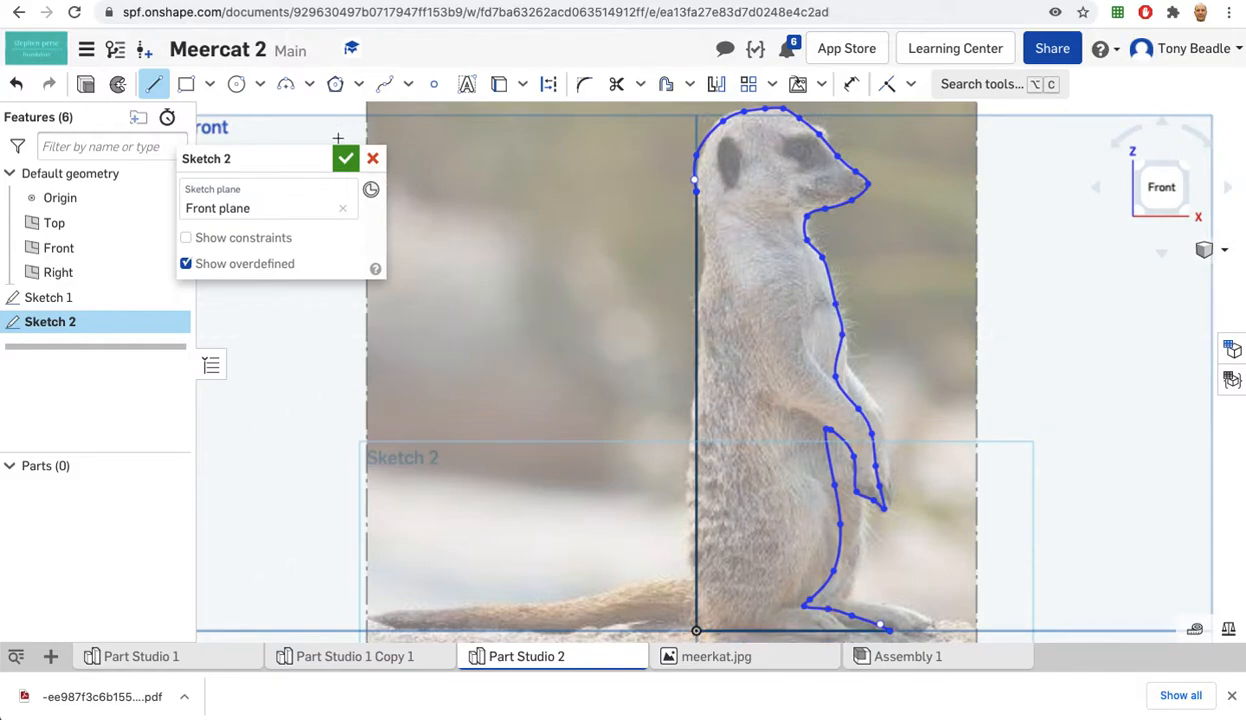
{"action": "left_click", "coordinate": [345, 160]}
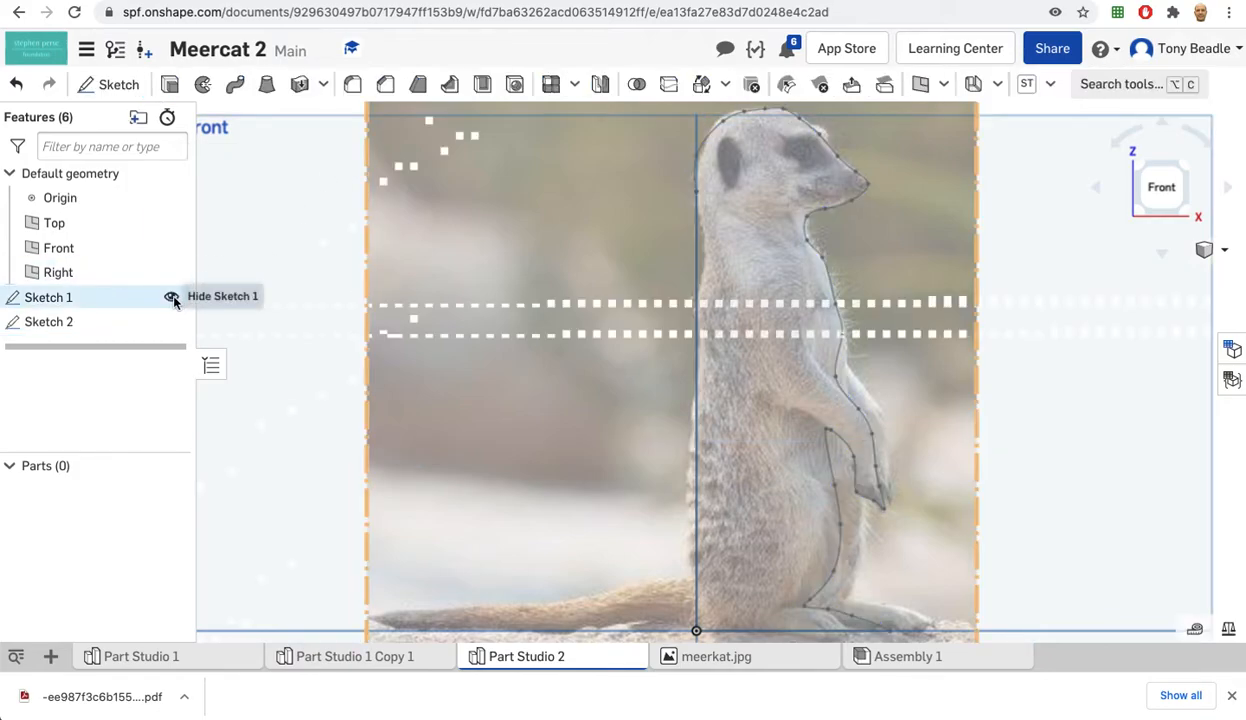
Hide Sketch 1 with the reference photo, toggling sketch visibility to check the closed outline while keeping Sketch 2 shown
{"action": "left_click", "coordinate": [172, 298]}
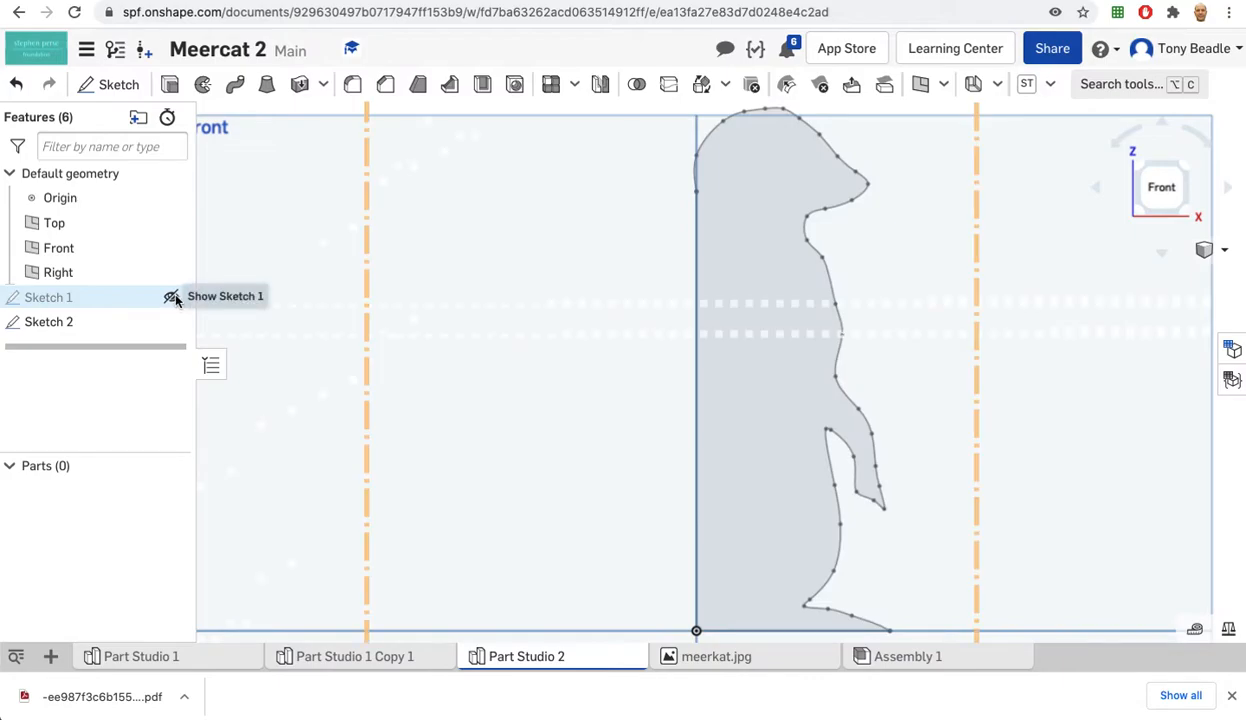
{"action": "left_click", "coordinate": [172, 297]}
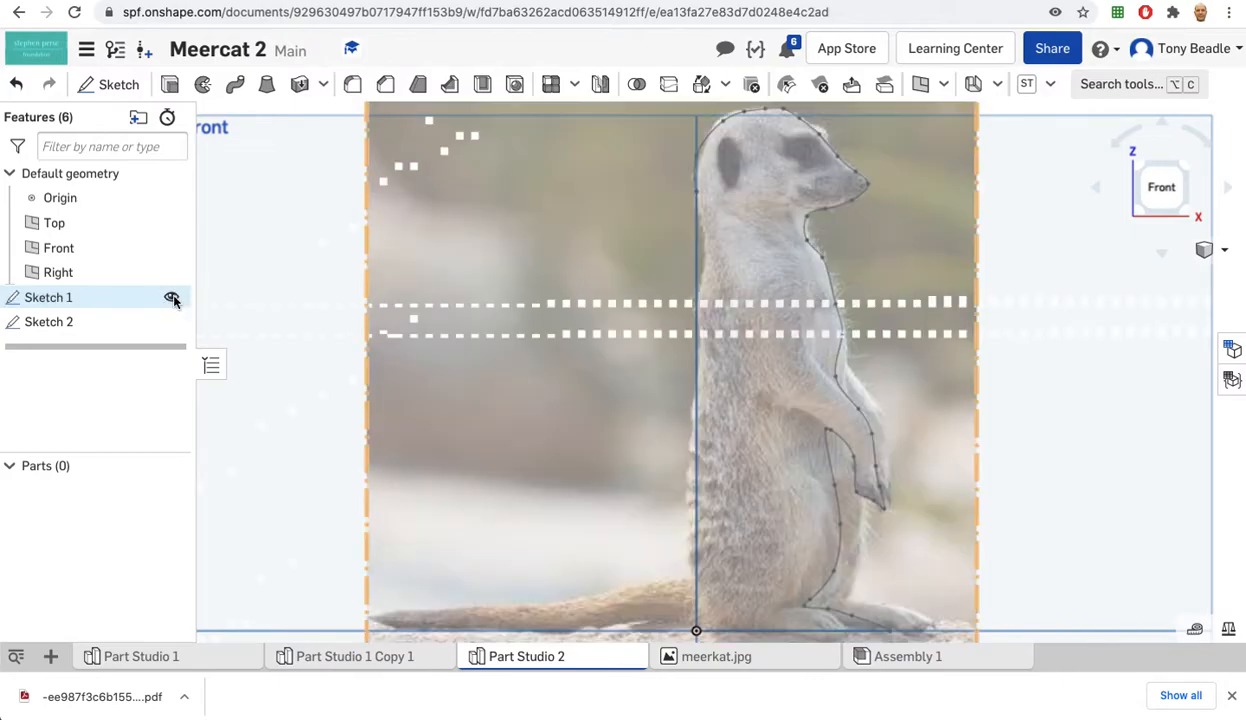
{"action": "left_click", "coordinate": [172, 298]}
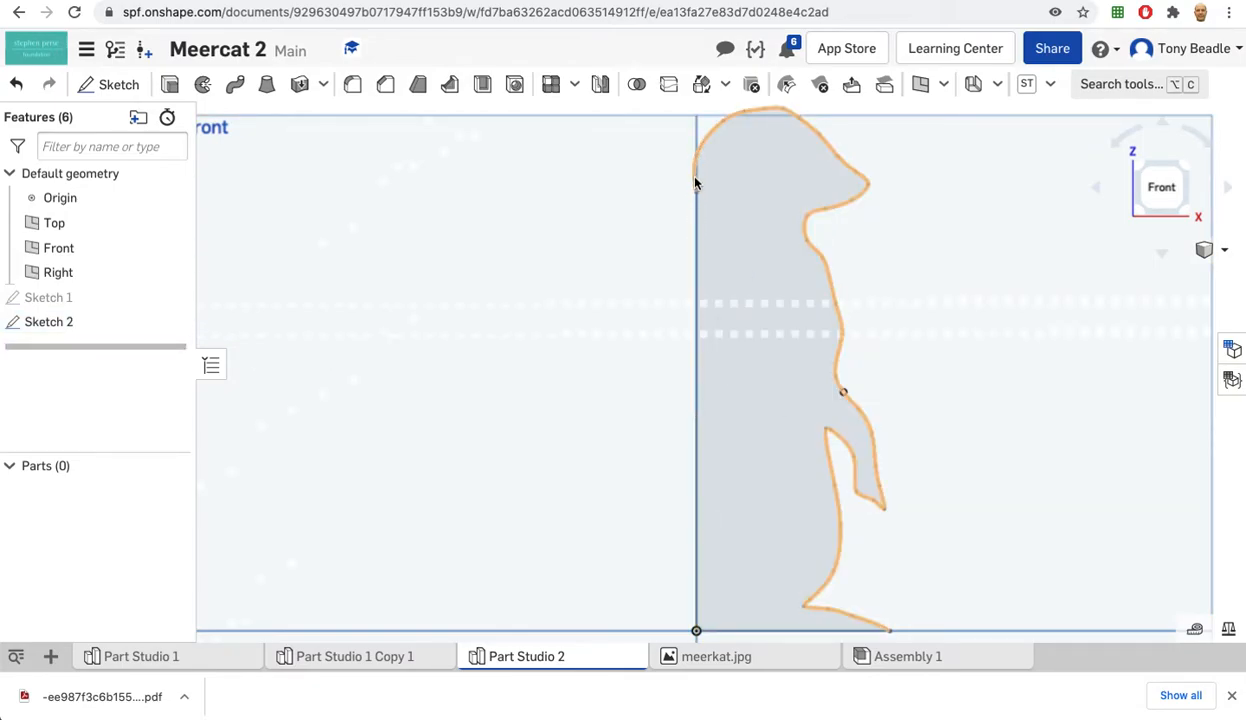
{"action": "left_click", "coordinate": [171, 321]}
{"action": "left_click", "coordinate": [171, 321]}
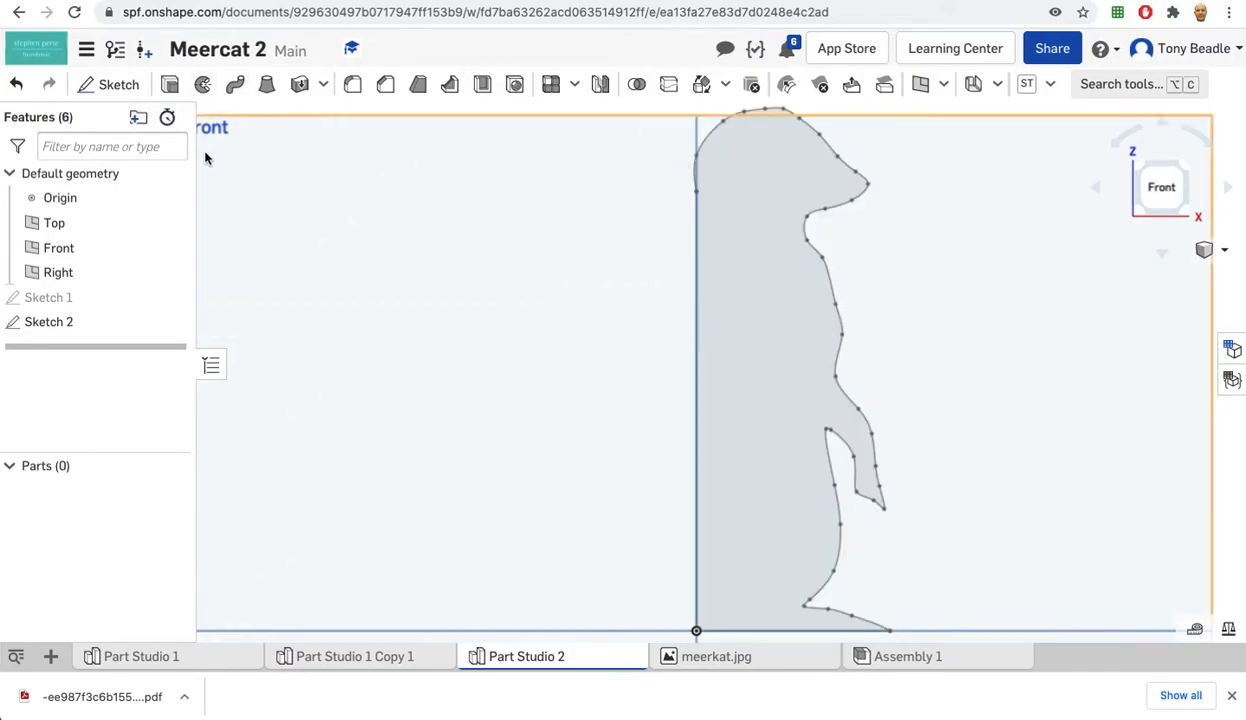
Edit Sketch 2 to pull the spline's start handle inward at the back of the head, and accept the sketch
{"action": "right_click", "coordinate": [83, 323]}
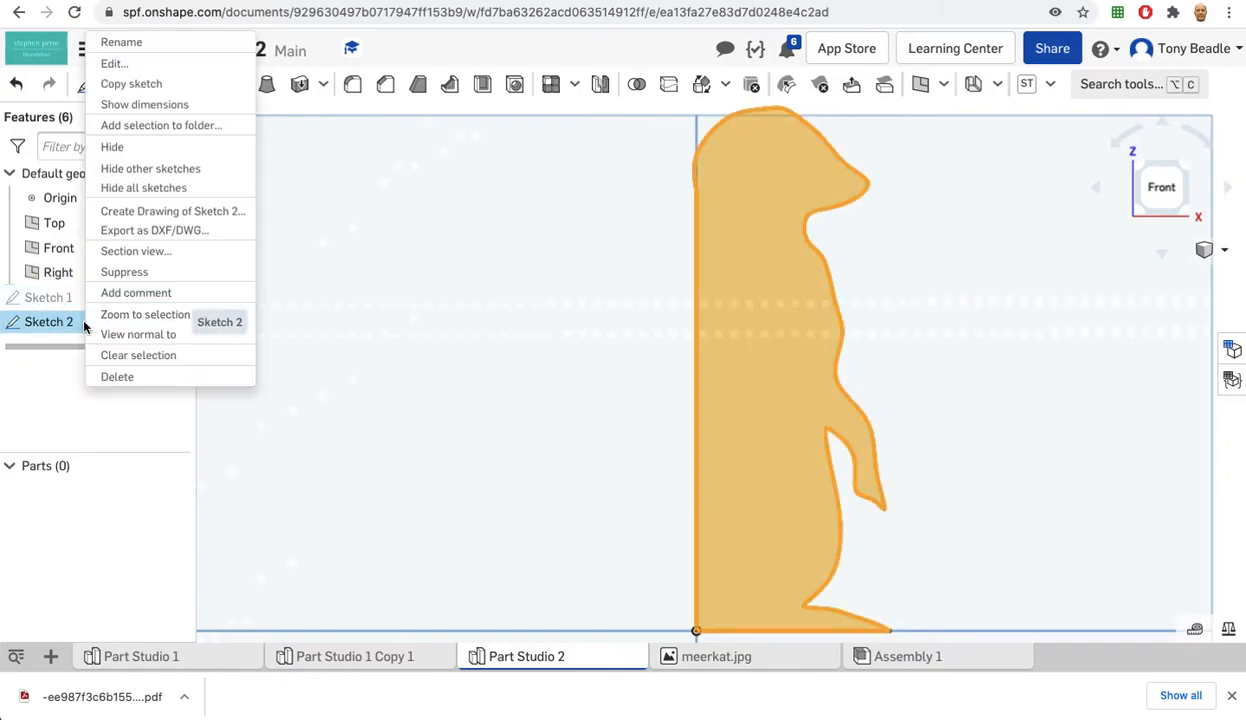
{"action": "left_click", "coordinate": [158, 68]}
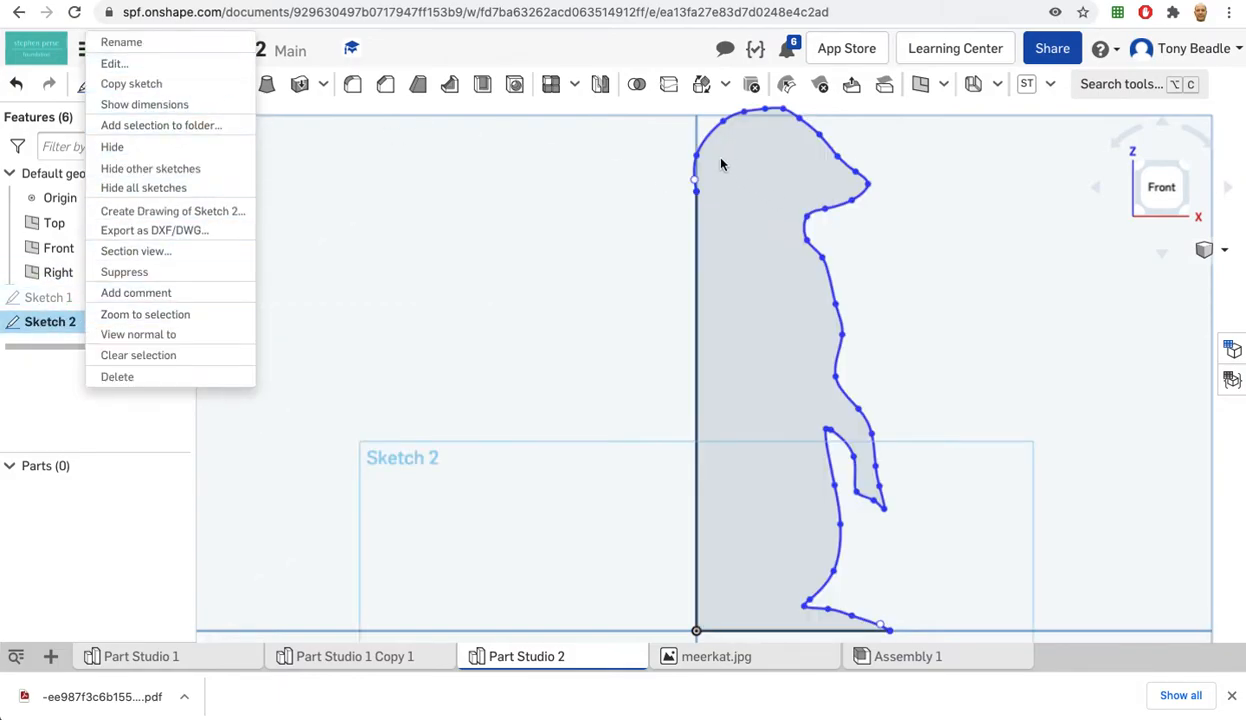
{"action": "mouse_move", "coordinate": [695, 177]}
{"action": "left_mouse_down"}
{"action": "mouse_move", "coordinate": [724, 176]}
{"action": "mouse_move", "coordinate": [703, 185]}
{"action": "left_mouse_up"}
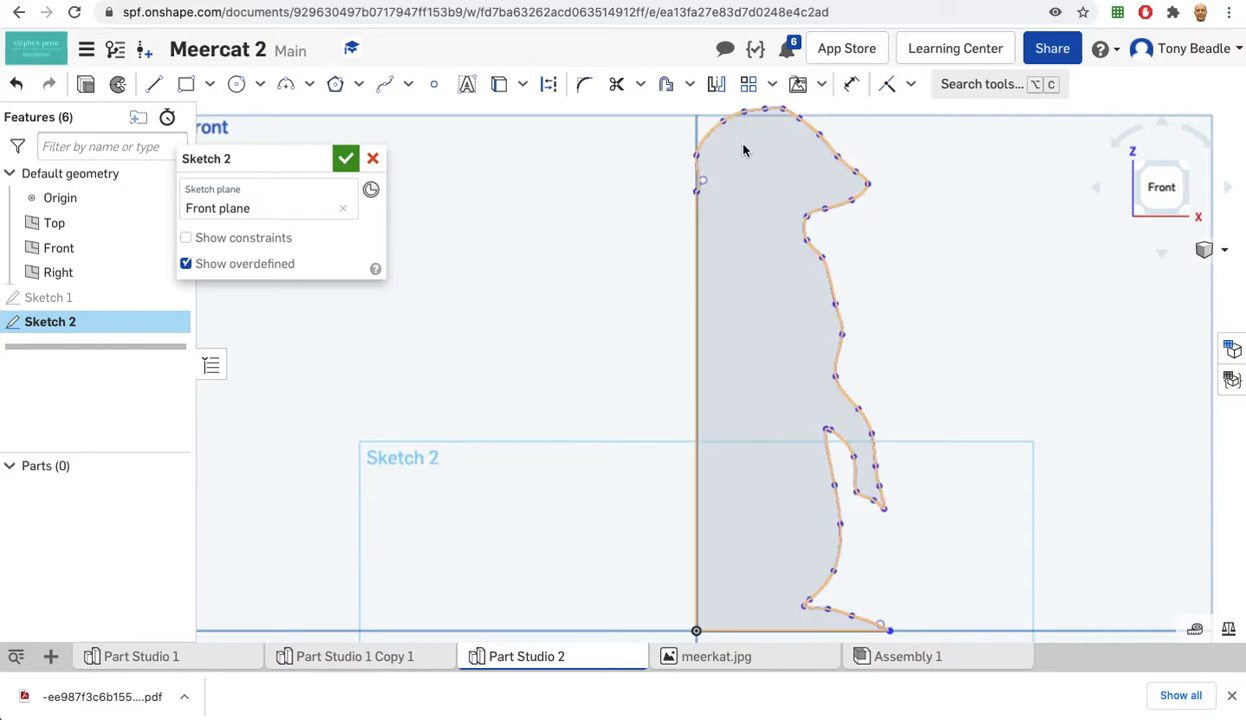
{"action": "left_click", "coordinate": [345, 158]}
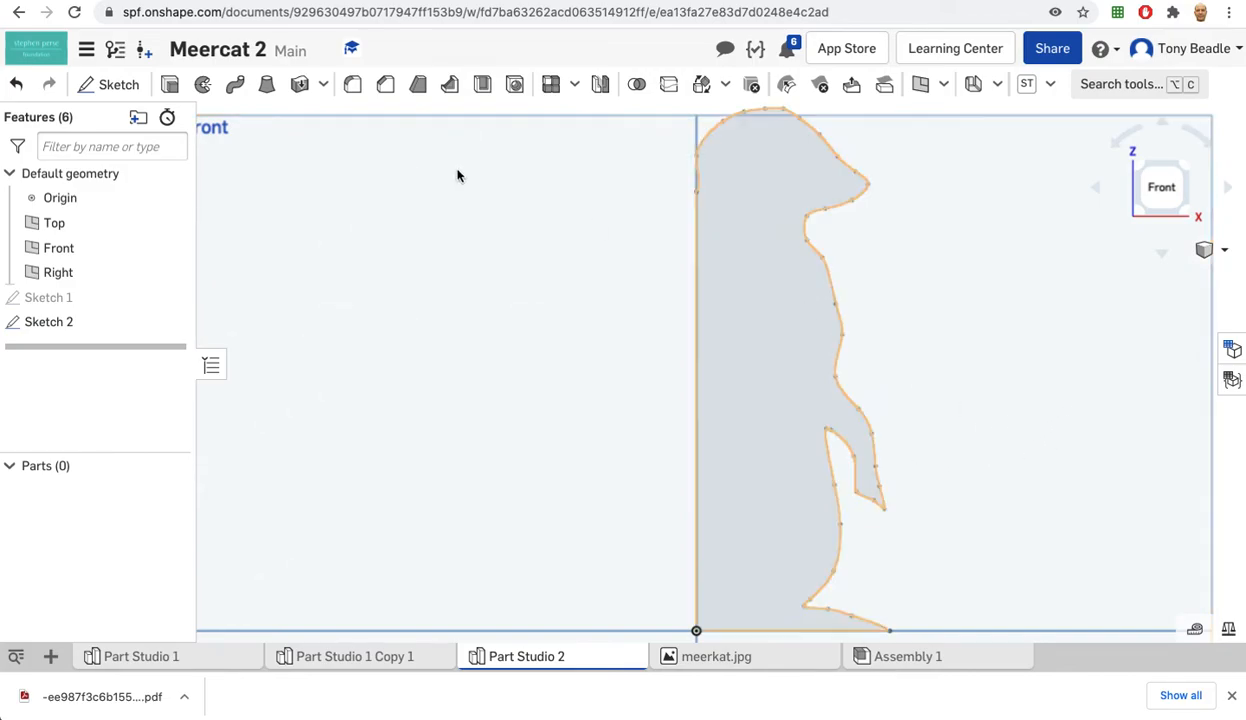
Reopen Sketch 2 and draw a narrow corner rectangle about 1 wide and 10.2 high from the origin, inside the outline
{"action": "scroll", "coordinate": [558, 456], "scroll_direction": "up", "scroll_amount": 2}
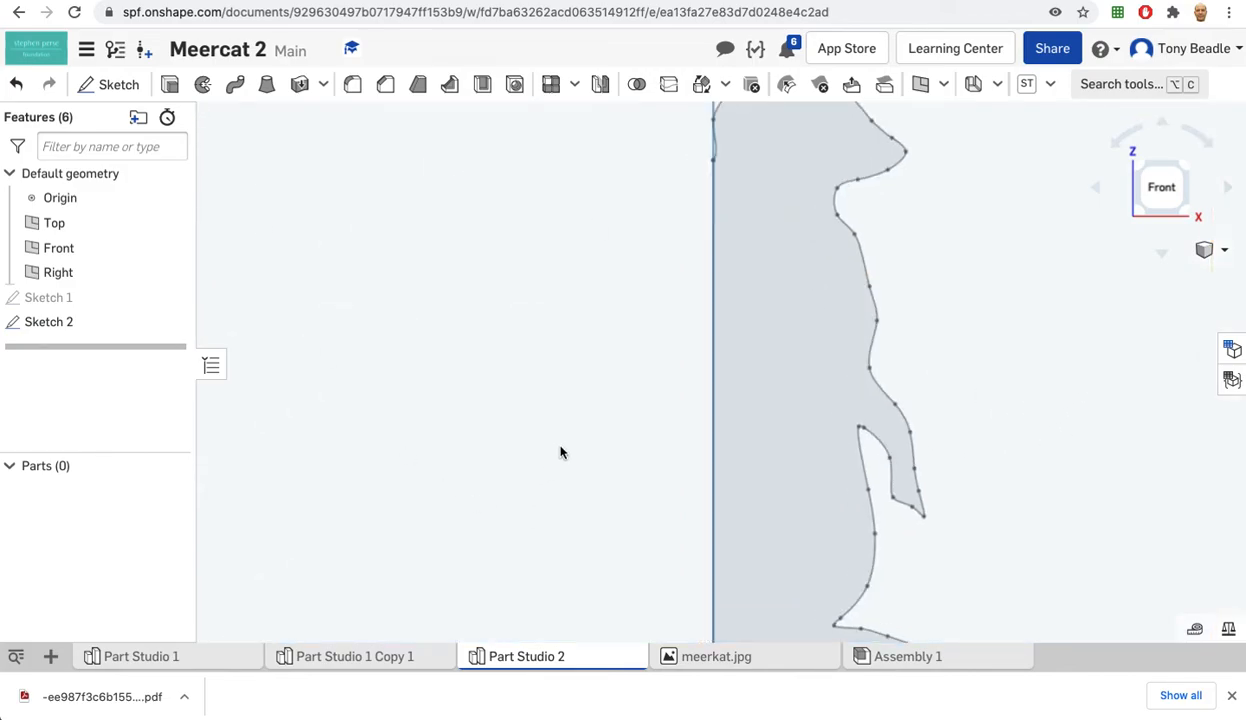
{"action": "middle_click_drag", "start_coordinate": [838, 549], "coordinate": [829, 314]}
{"action": "scroll", "coordinate": [807, 339], "scroll_direction": "up", "scroll_amount": 5}
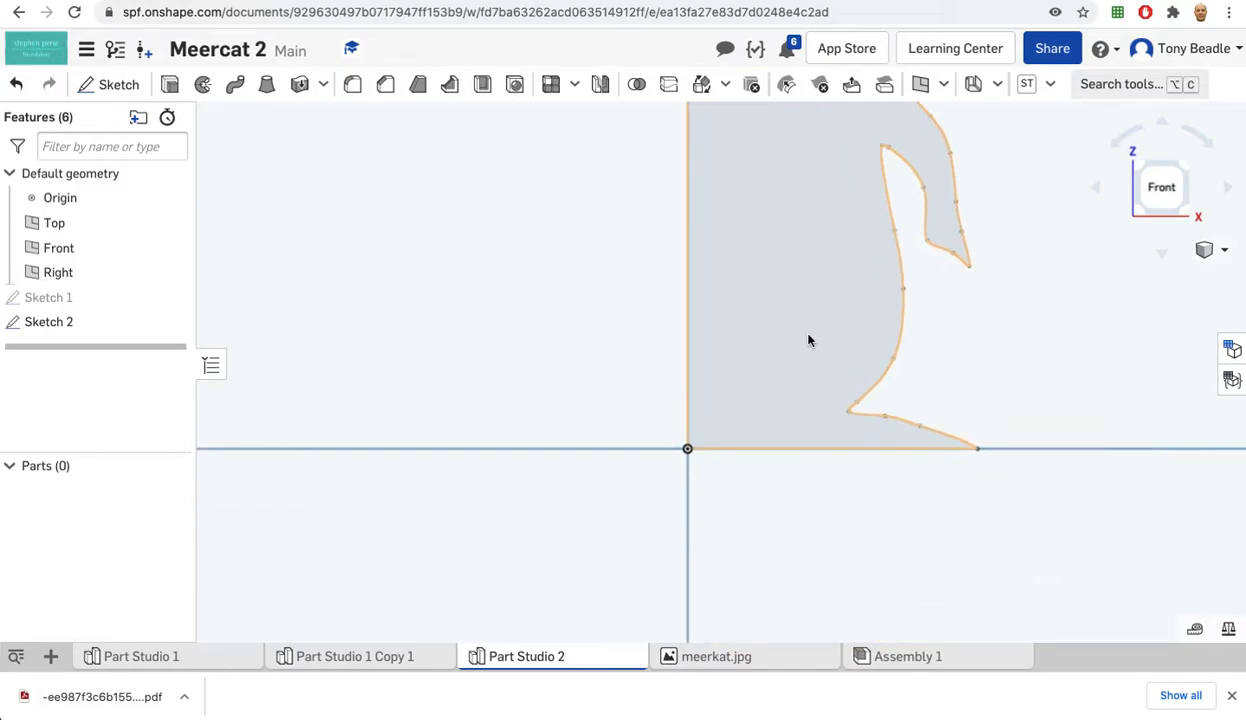
{"action": "middle_click_drag", "start_coordinate": [750, 429], "coordinate": [801, 353]}
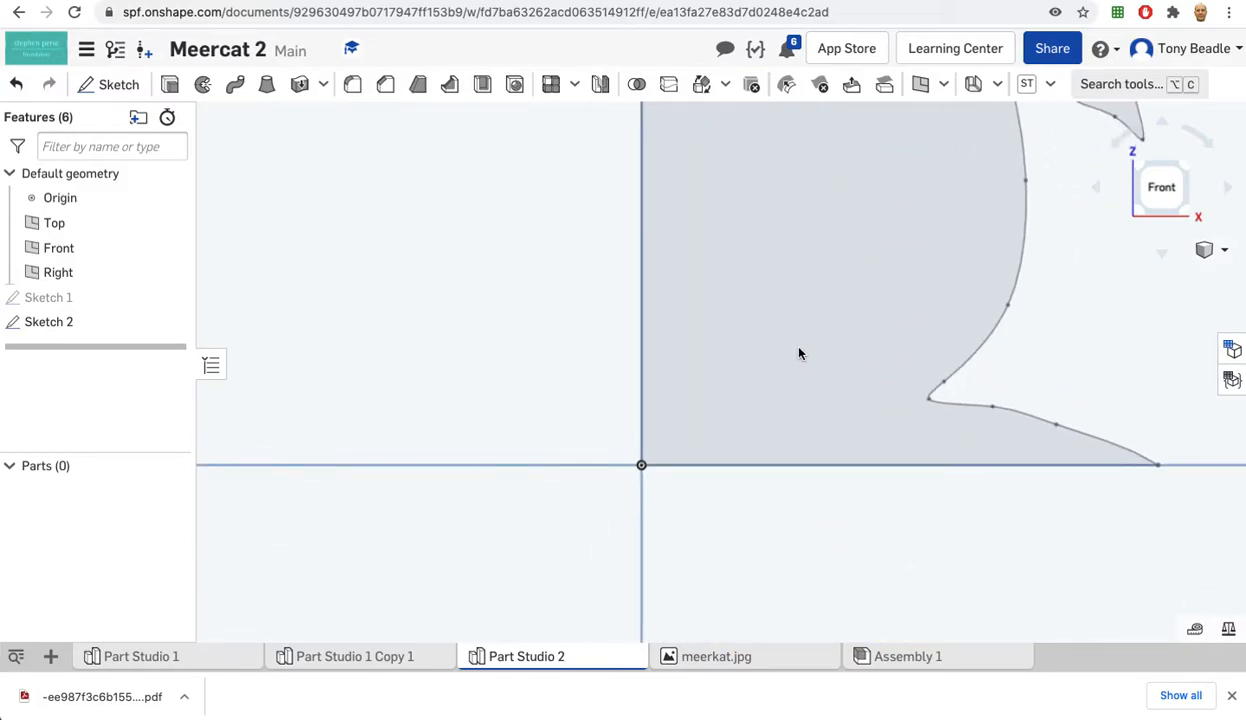
{"action": "double_click", "coordinate": [72, 321]}
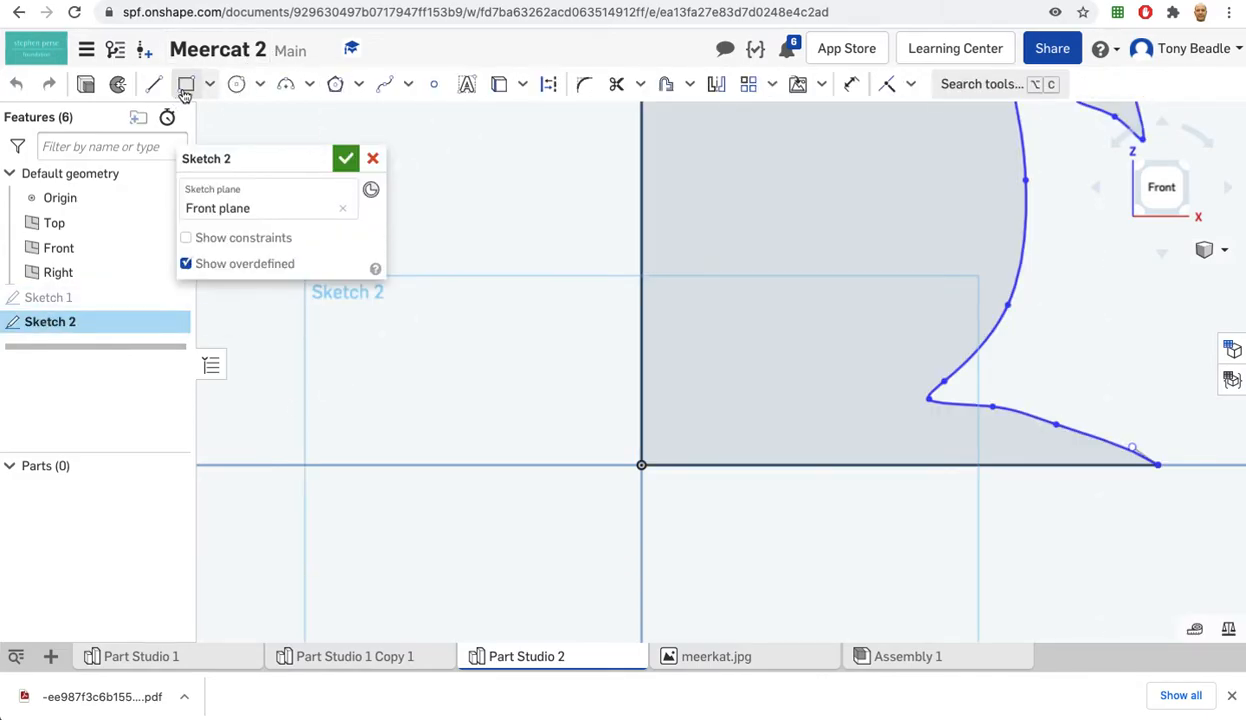
{"action": "left_click", "coordinate": [186, 84]}
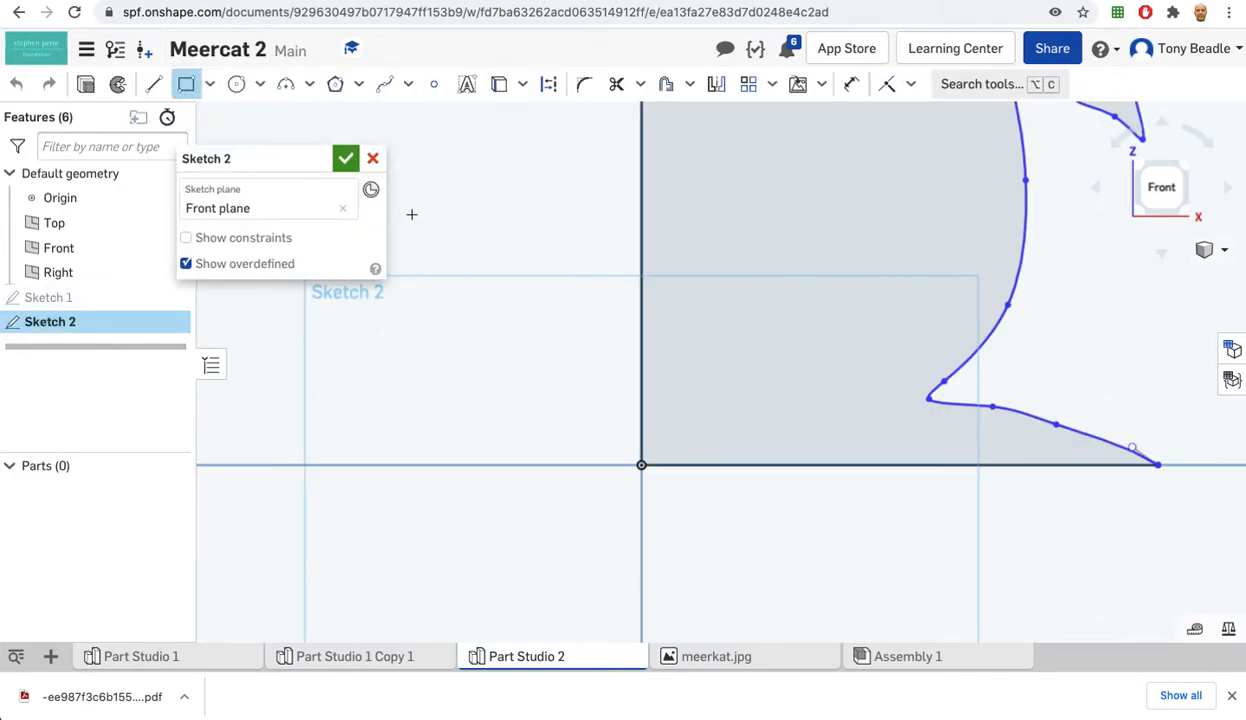
{"action": "left_click", "coordinate": [640, 466]}
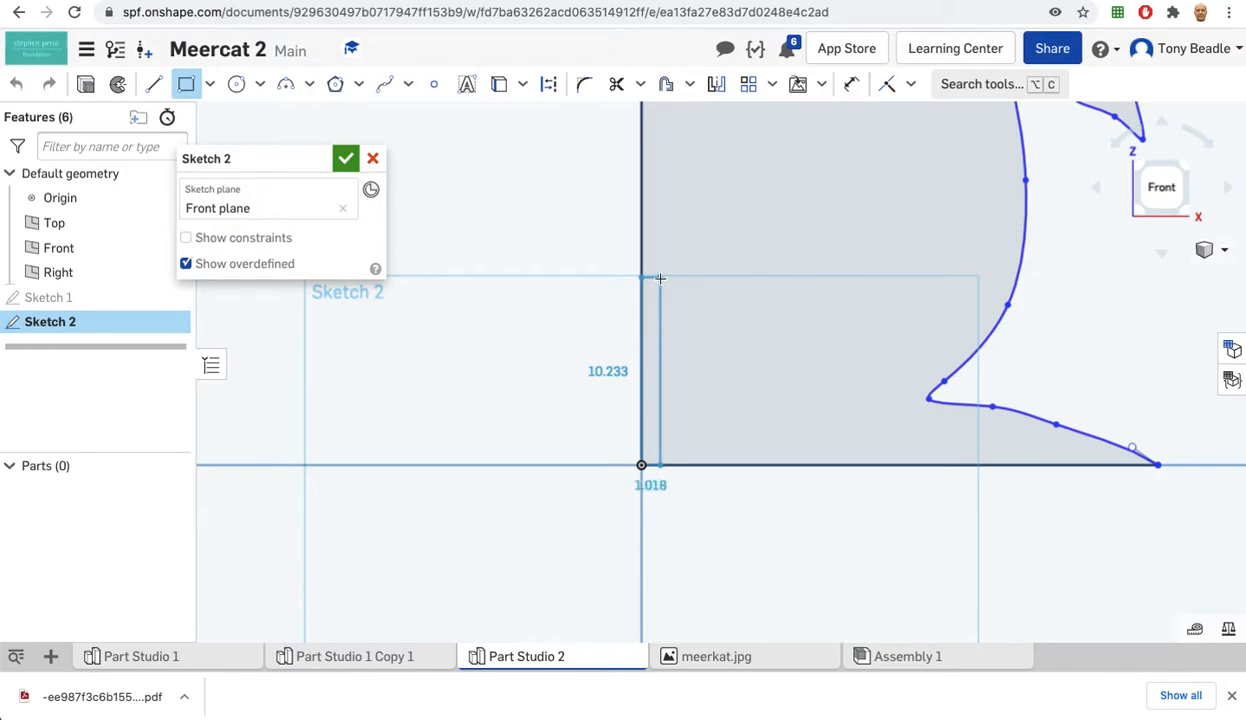
{"action": "left_click", "coordinate": [660, 278]}
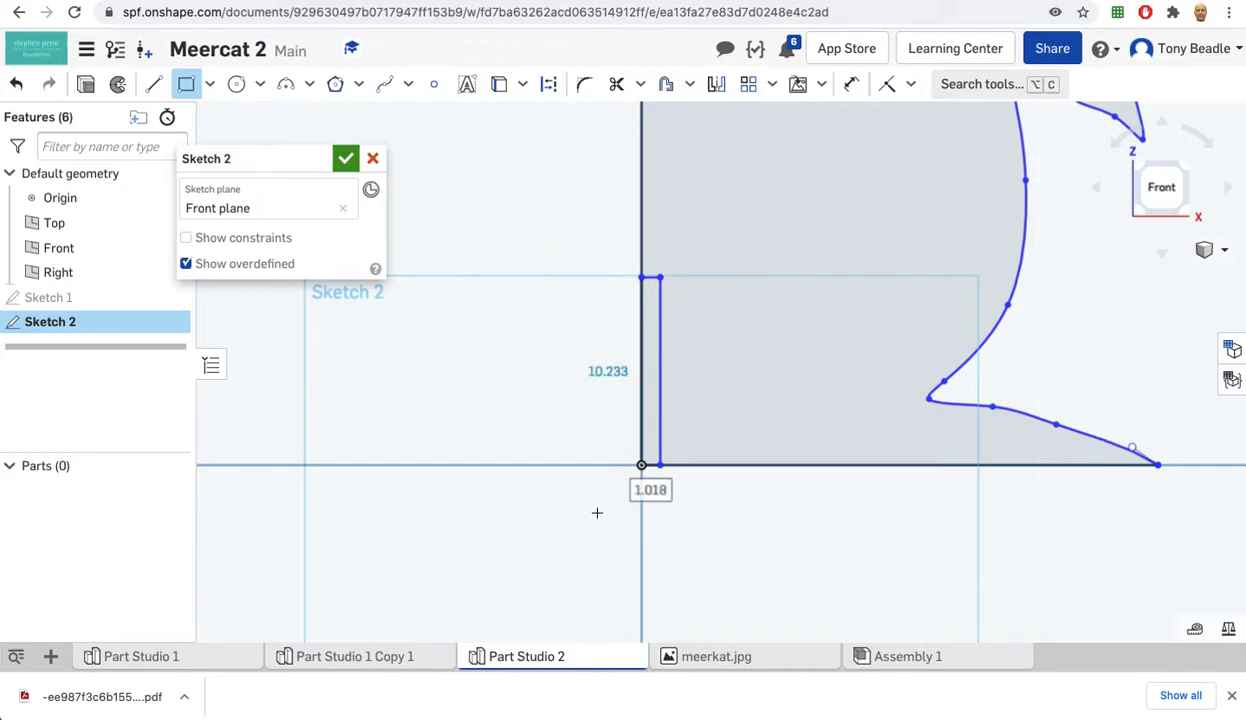
Set the narrow rectangle's width to 1 and its height to 10
{"action": "type", "text": "1"}
{"action": "key", "text": "Return"}
{"action": "type", "text": "1"}
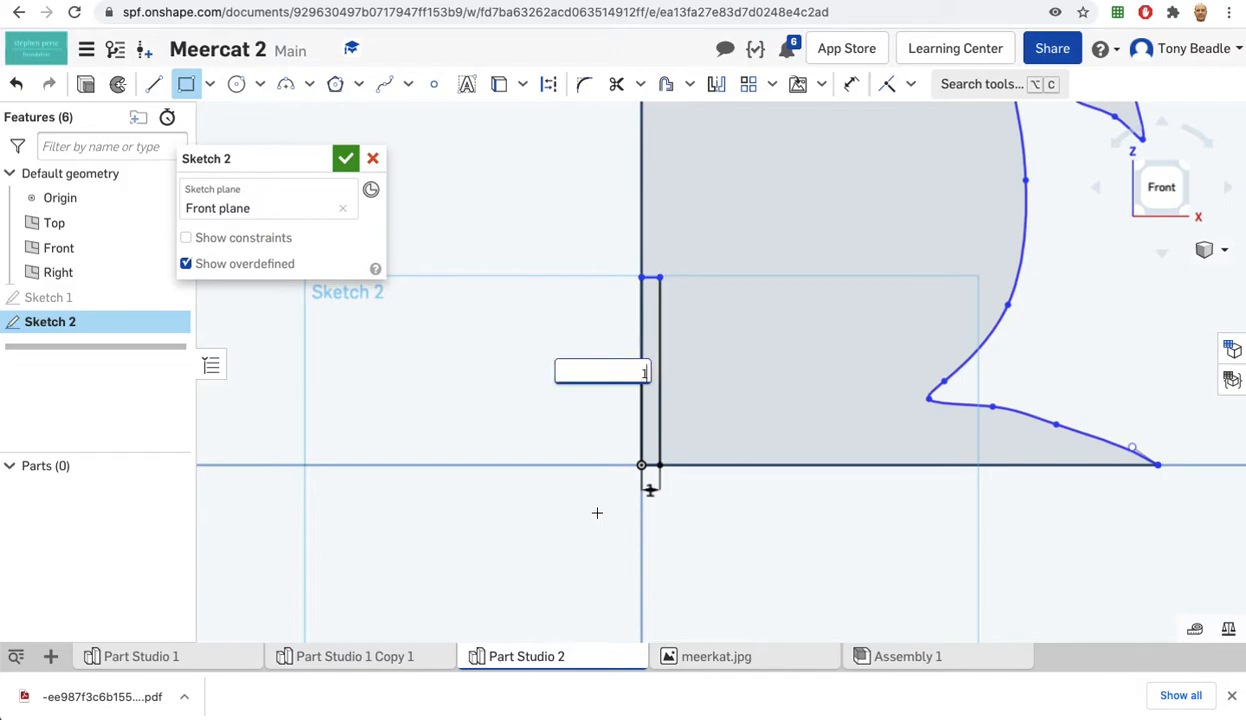
{"action": "key", "text": "Return"}
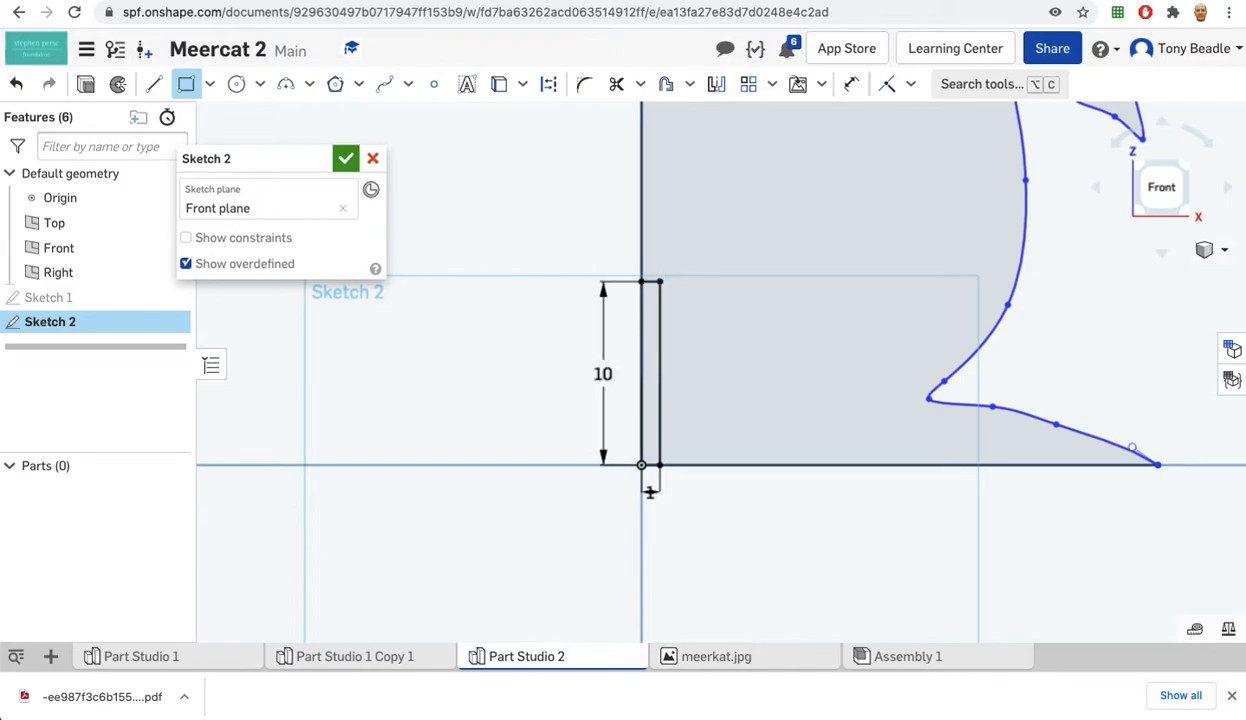
Trim the narrow rectangle's overlapping back and base segments to leave a notch in the meerkat profile, and accept Sketch 2
{"action": "left_click", "coordinate": [616, 84]}
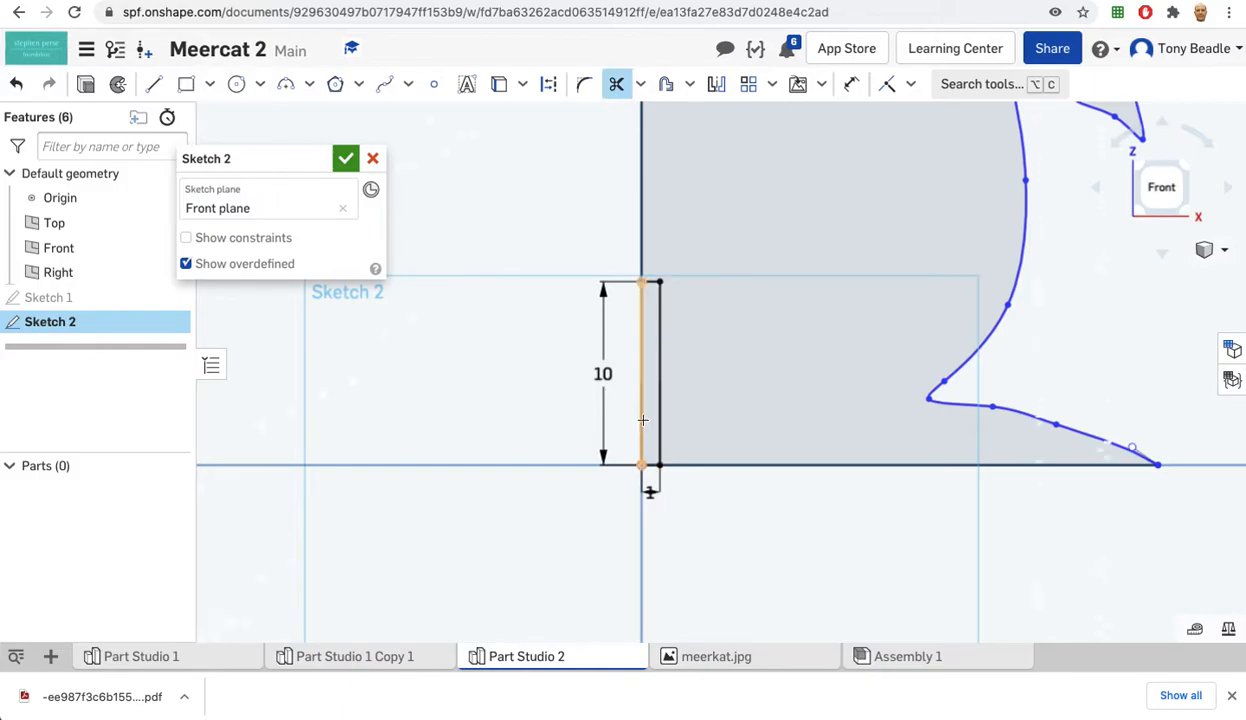
{"action": "left_click", "coordinate": [651, 466]}
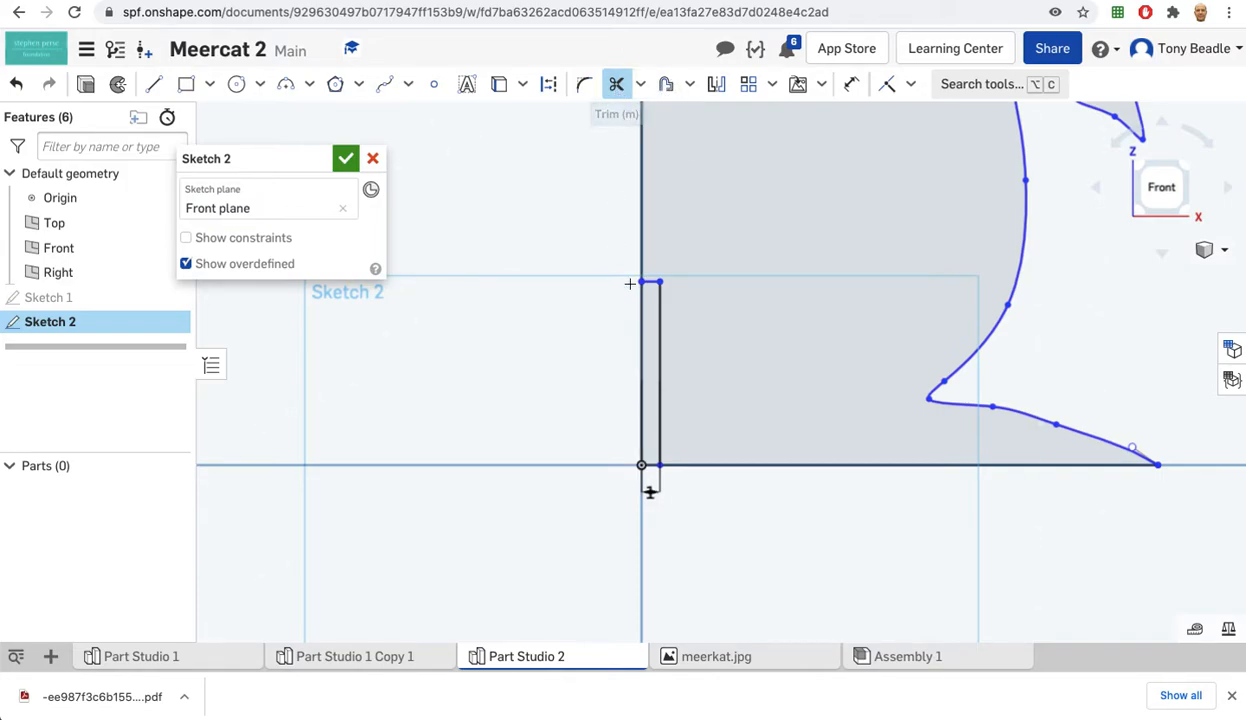
{"action": "left_click", "coordinate": [643, 371]}
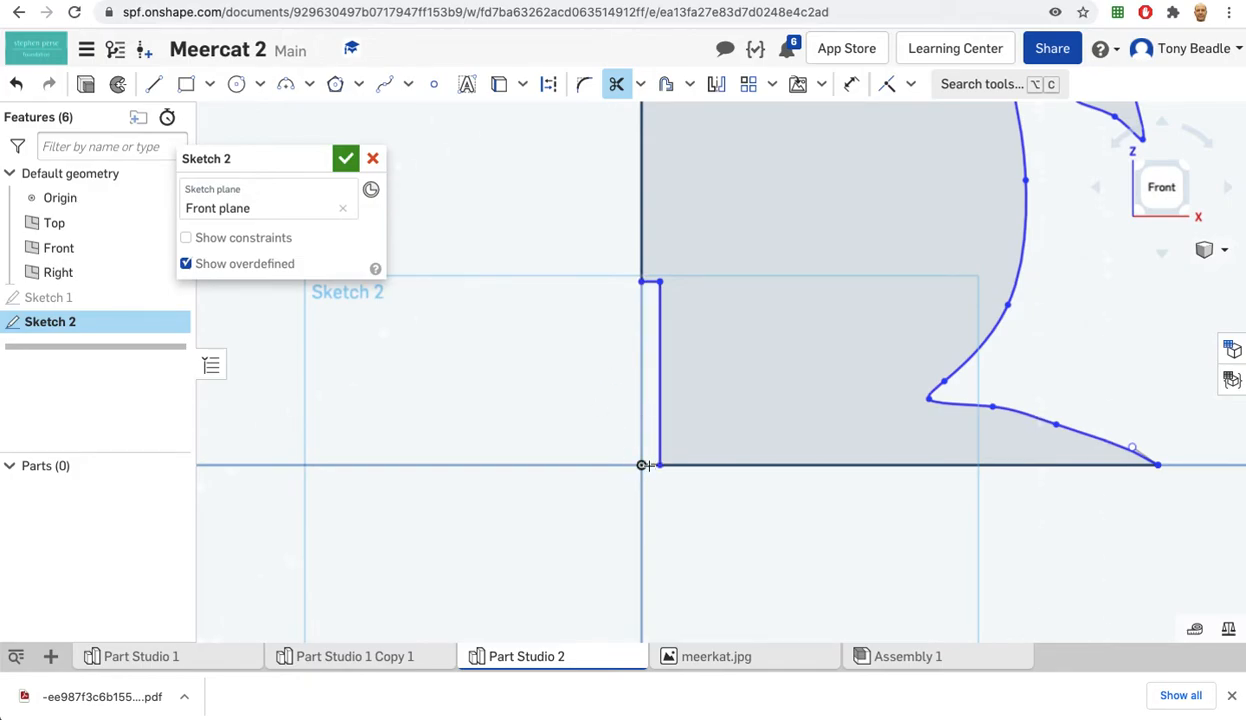
{"action": "left_click", "coordinate": [343, 160]}
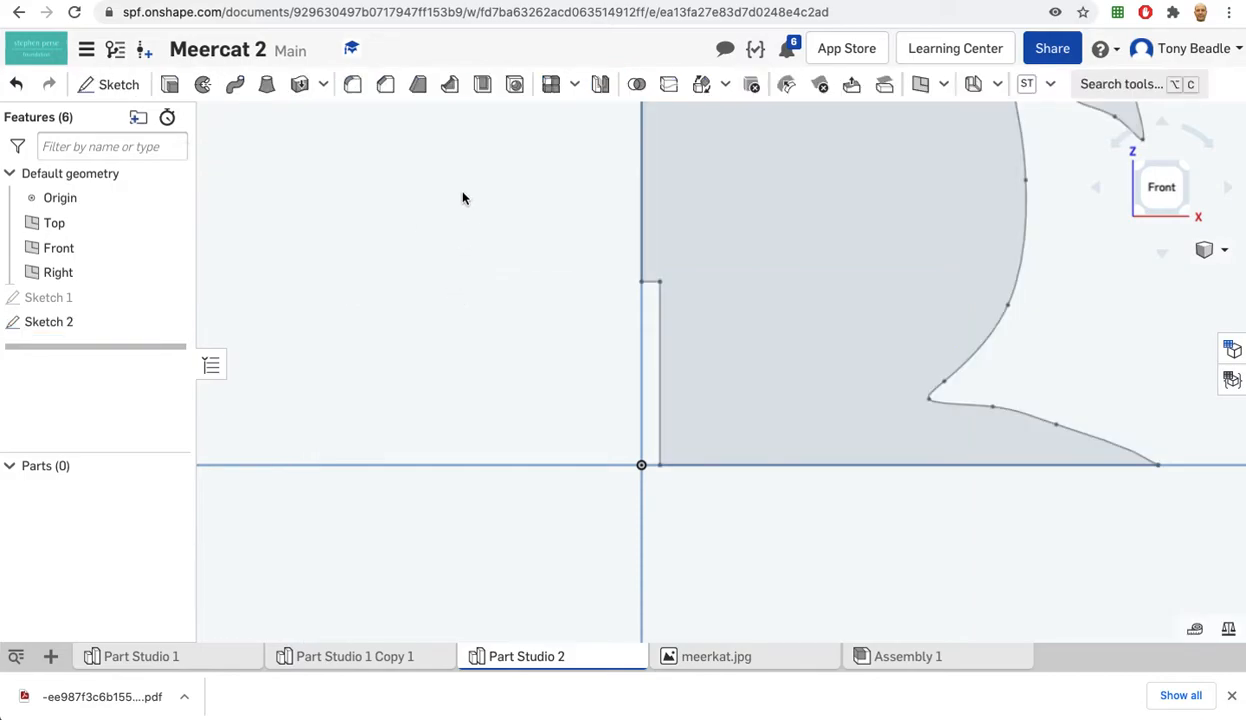
Start a new sketch on the Top plane, viewed straight from the top
{"action": "scroll", "coordinate": [462, 197], "scroll_direction": "down", "scroll_amount": 5}
{"action": "middle_click_drag", "start_coordinate": [862, 187], "coordinate": [914, 448]}
{"action": "mouse_move", "coordinate": [938, 317]}
{"action": "middle_mouse_down"}
{"action": "mouse_move", "coordinate": [960, 481]}
{"action": "mouse_move", "coordinate": [964, 297]}
{"action": "middle_mouse_up"}
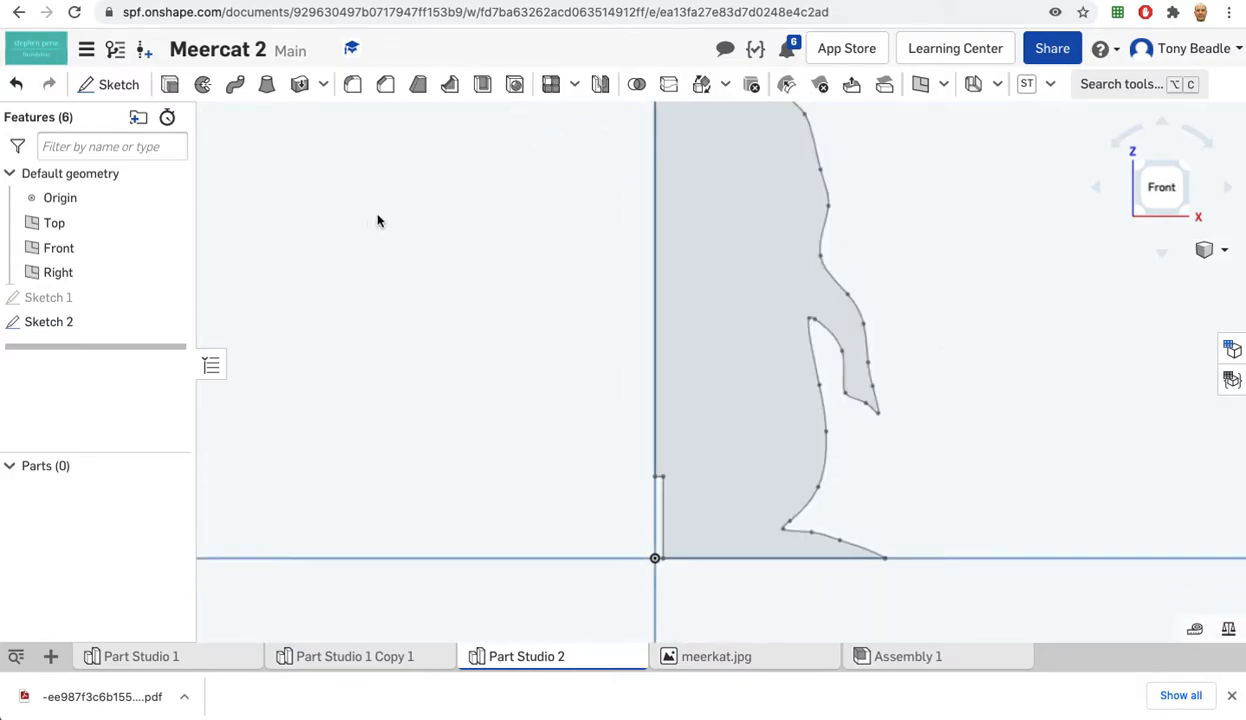
{"action": "key", "text": "shift+7"}
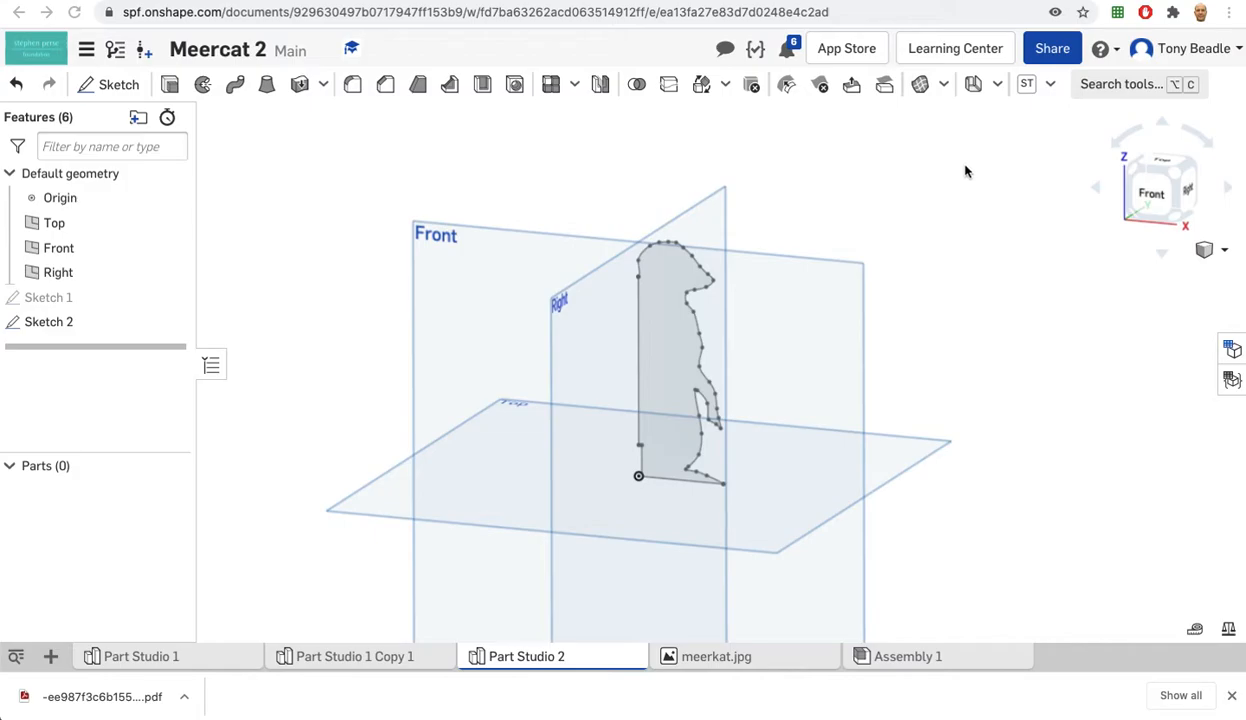
{"action": "left_click", "coordinate": [1161, 158]}
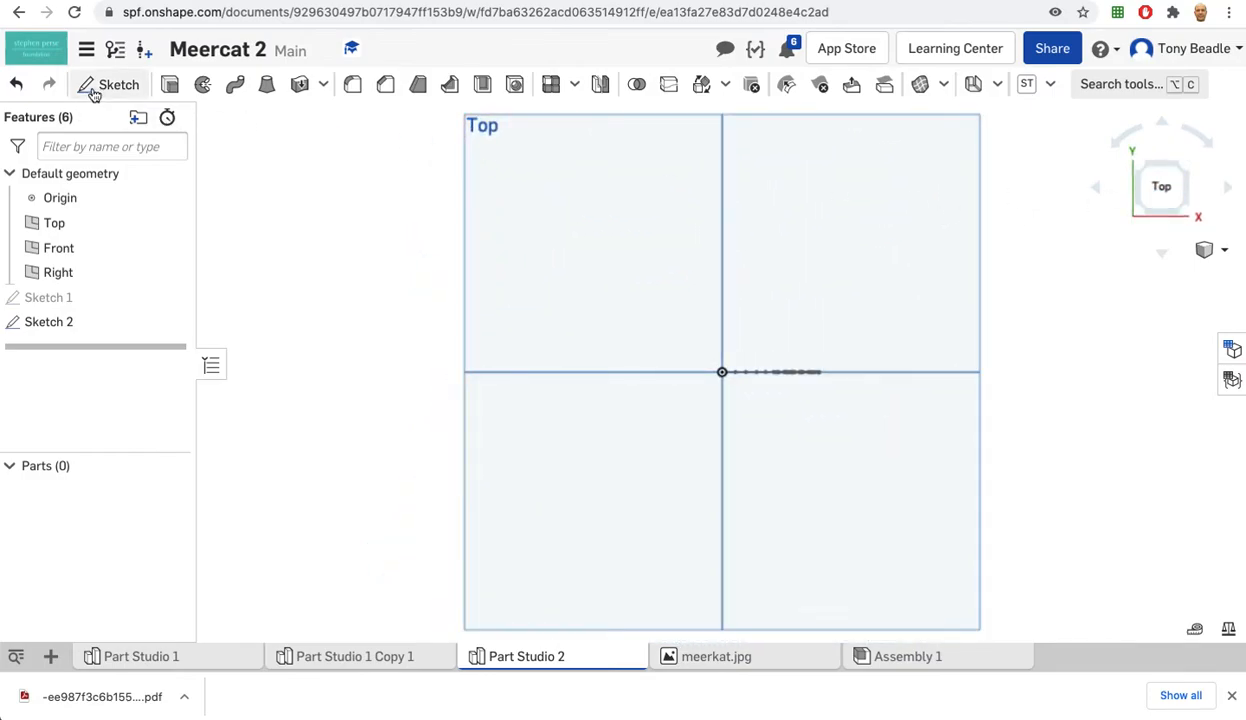
{"action": "key", "text": "shift+s"}
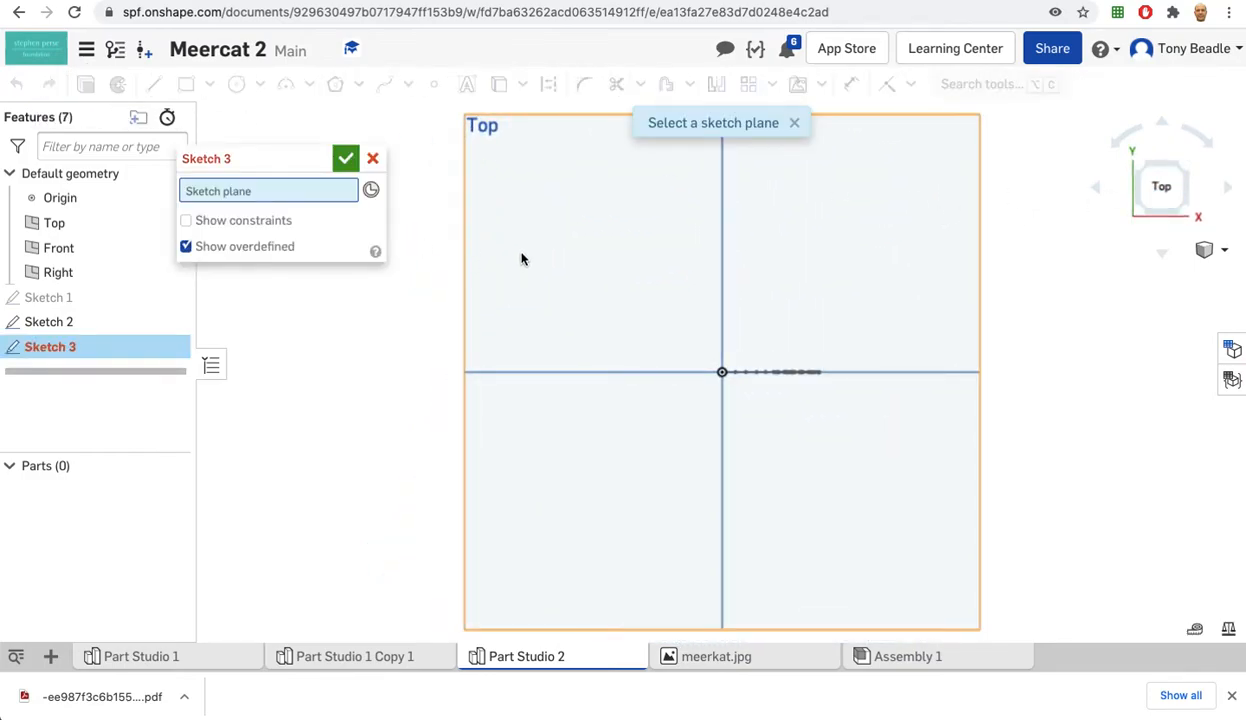
{"action": "left_click", "coordinate": [521, 259]}
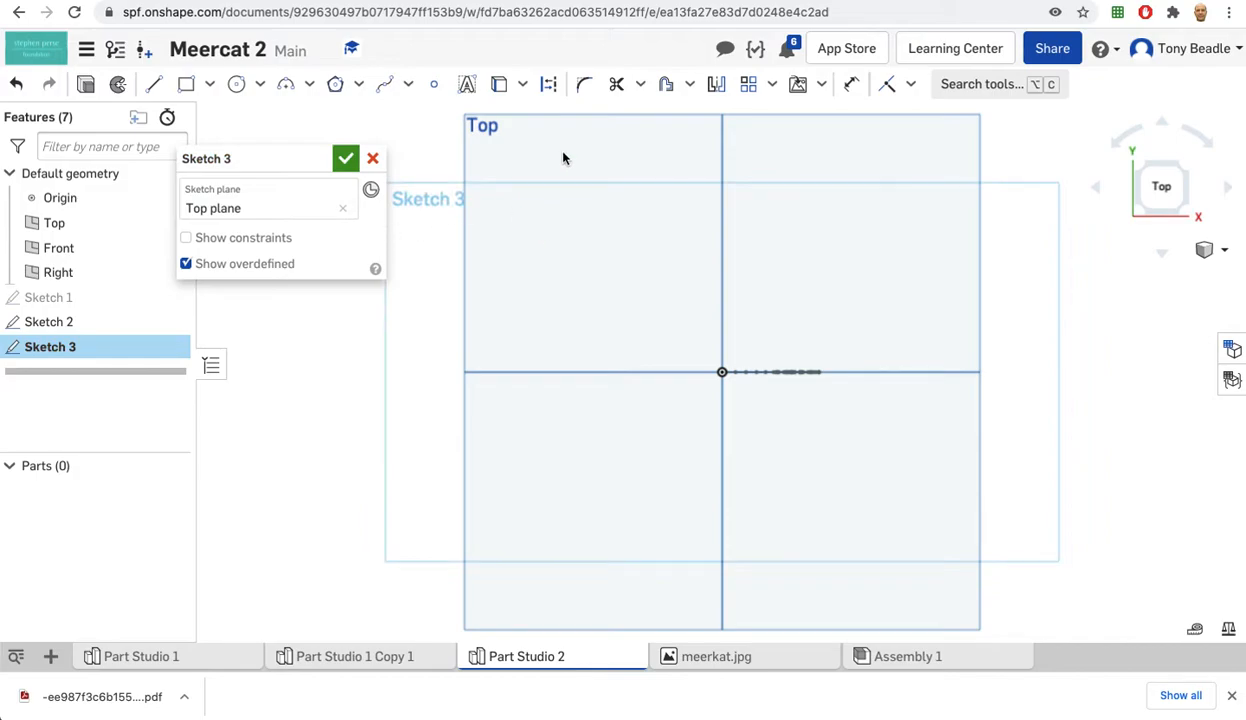
Draw a 40 by 40 construction corner rectangle from the origin, extending in the negative X and negative Y directions
{"action": "left_click", "coordinate": [186, 87]}
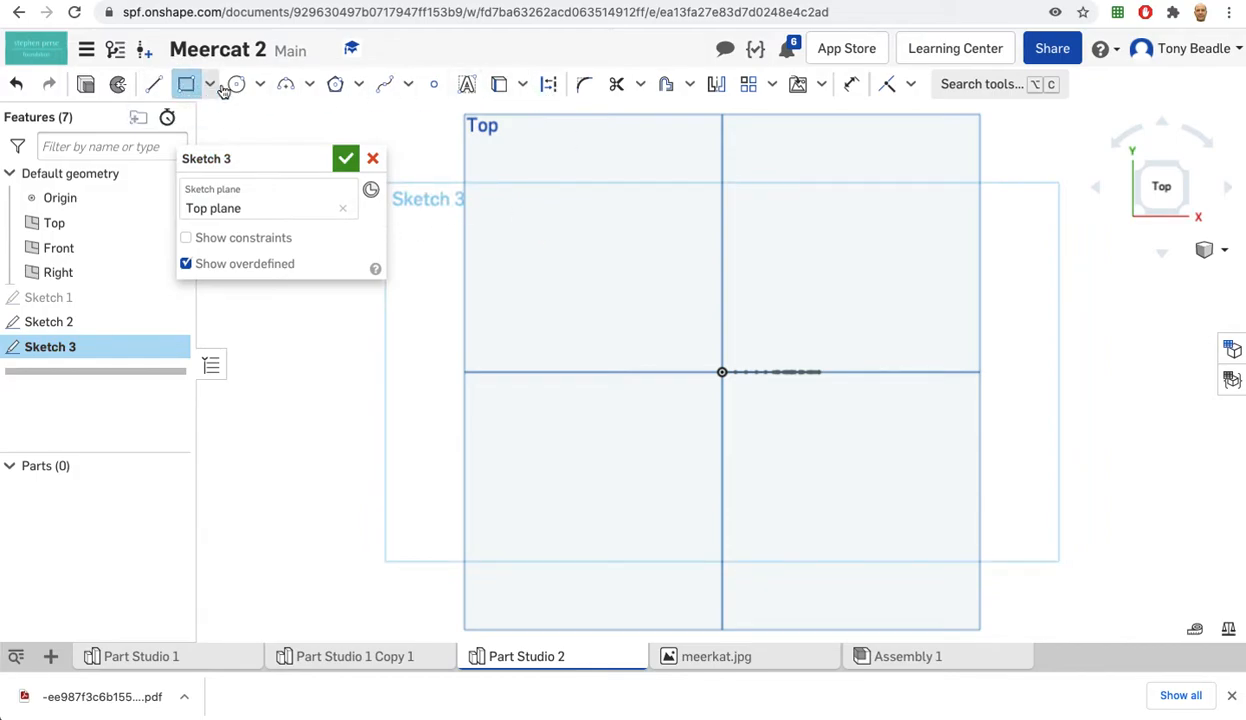
{"action": "left_click", "coordinate": [550, 86]}
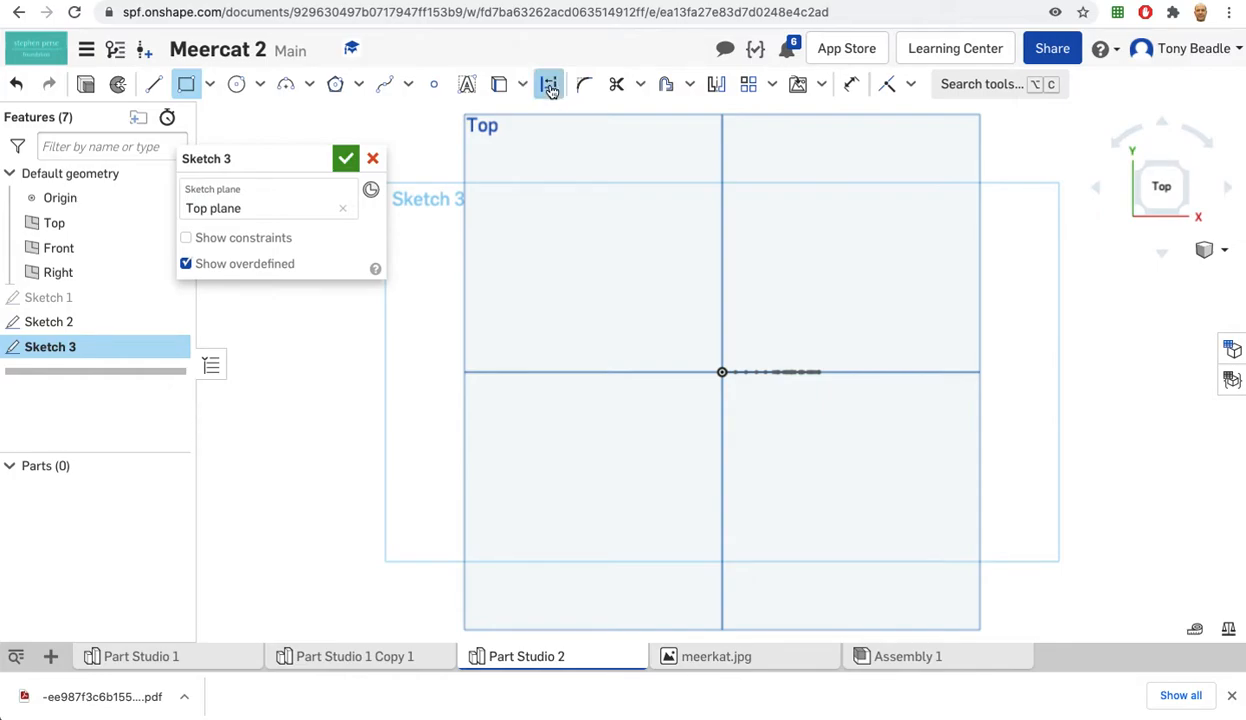
{"action": "left_click", "coordinate": [722, 372]}
{"action": "left_click", "coordinate": [569, 517]}
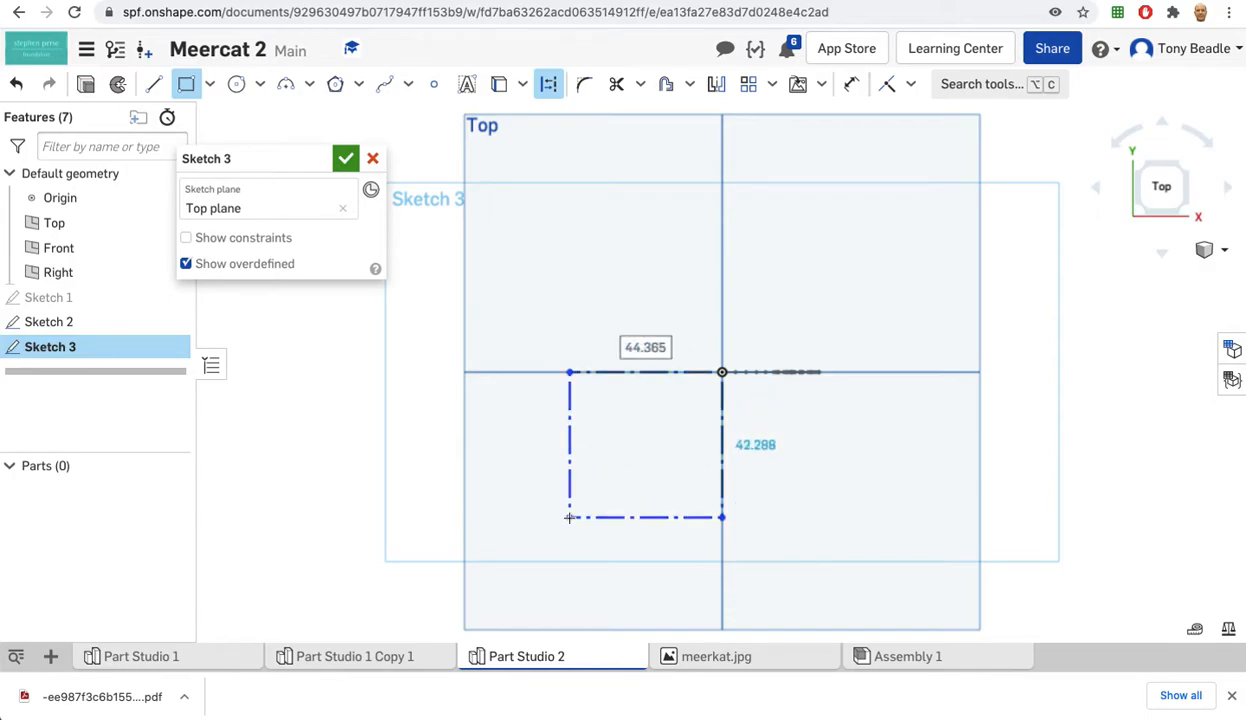
{"action": "type", "text": "40"}
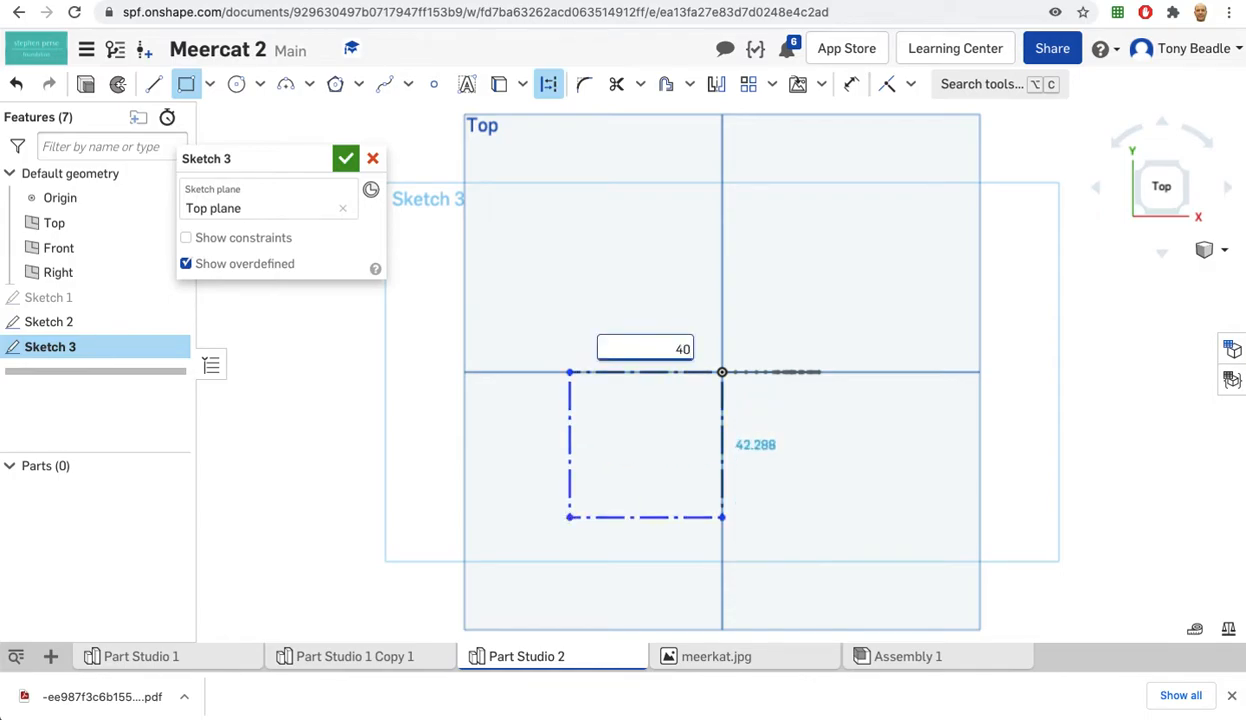
{"action": "key", "text": "Return"}
{"action": "type", "text": "40"}
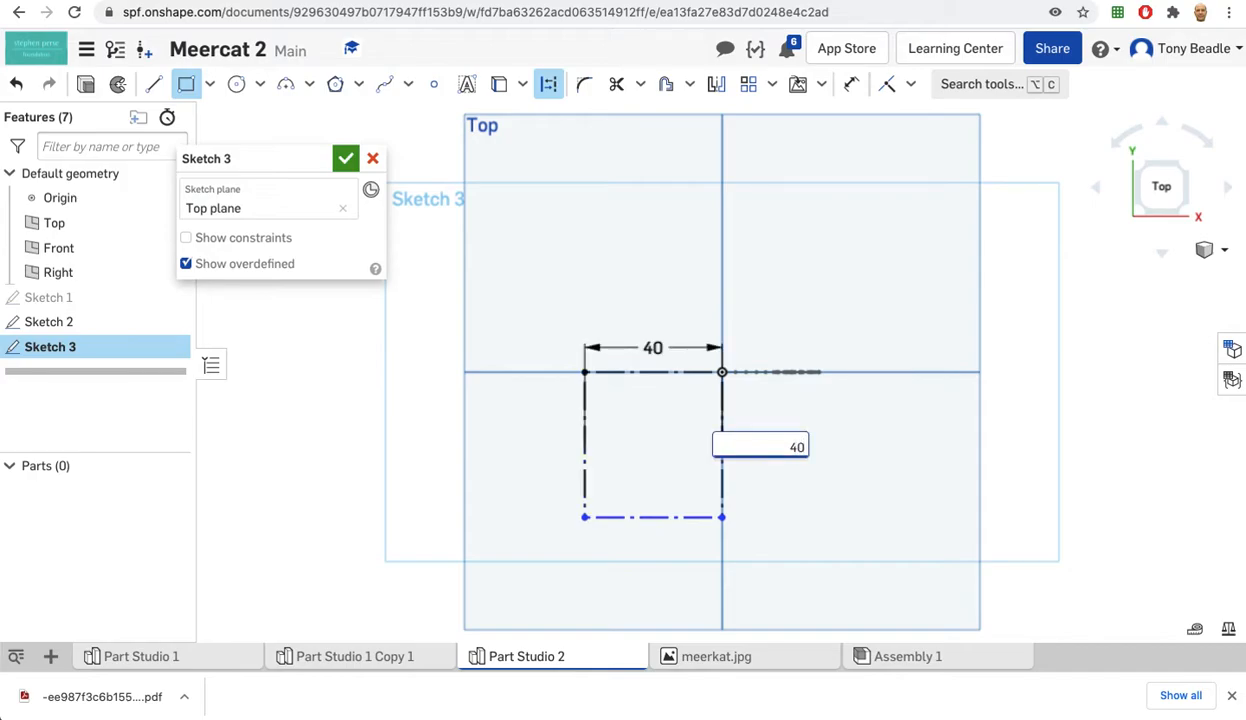
{"action": "key", "text": "Return"}
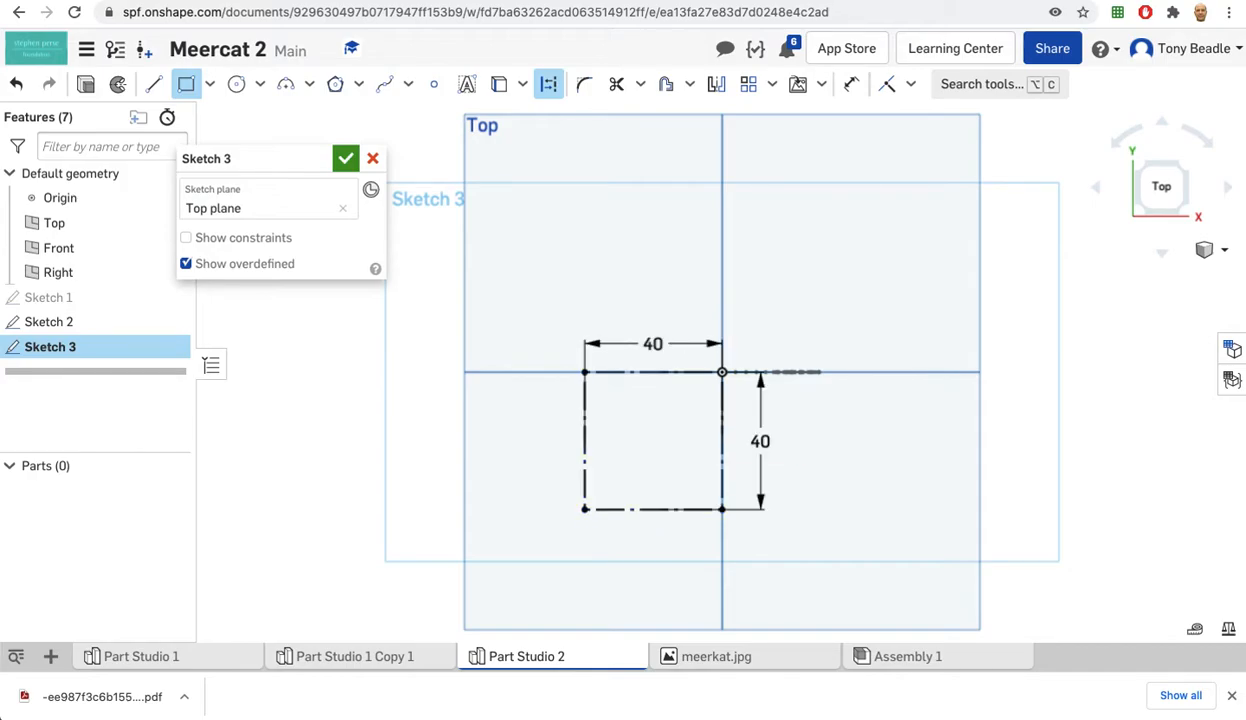
Draw a diagonal construction line from the origin to the square's opposite corner and accept Sketch 3
{"action": "left_click", "coordinate": [153, 86]}
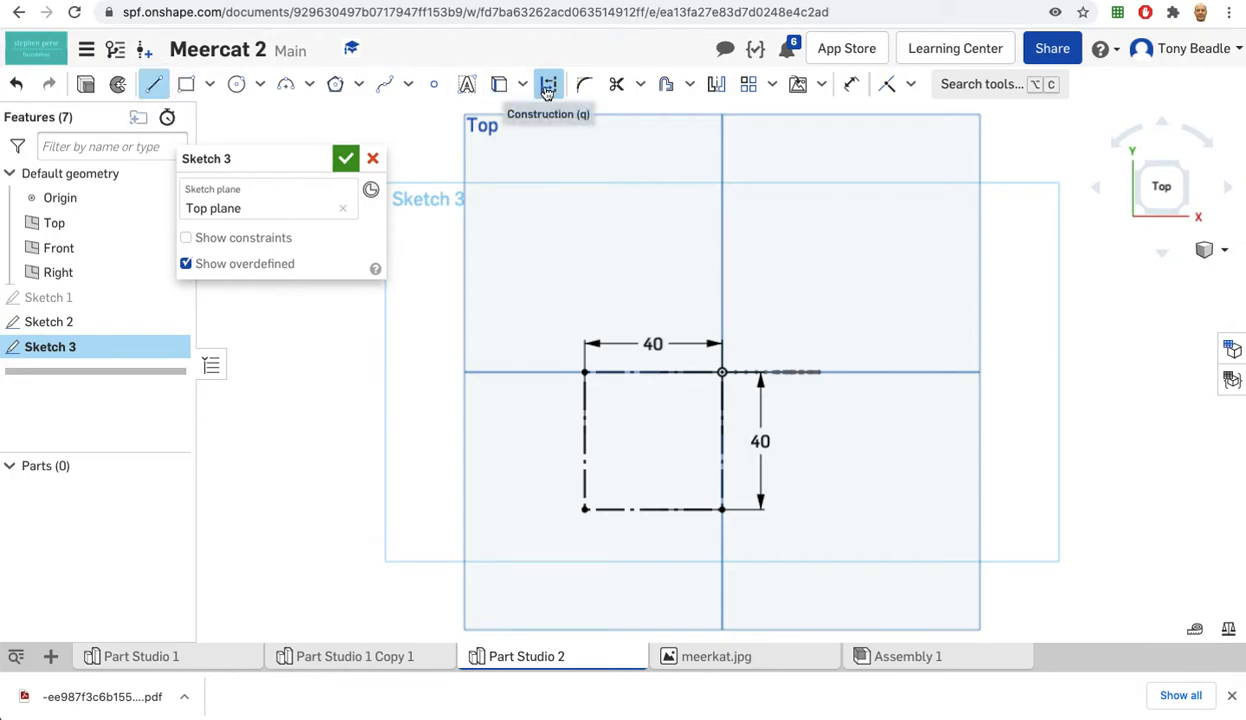
{"action": "scroll", "coordinate": [760, 350], "scroll_direction": "up", "scroll_amount": 6}
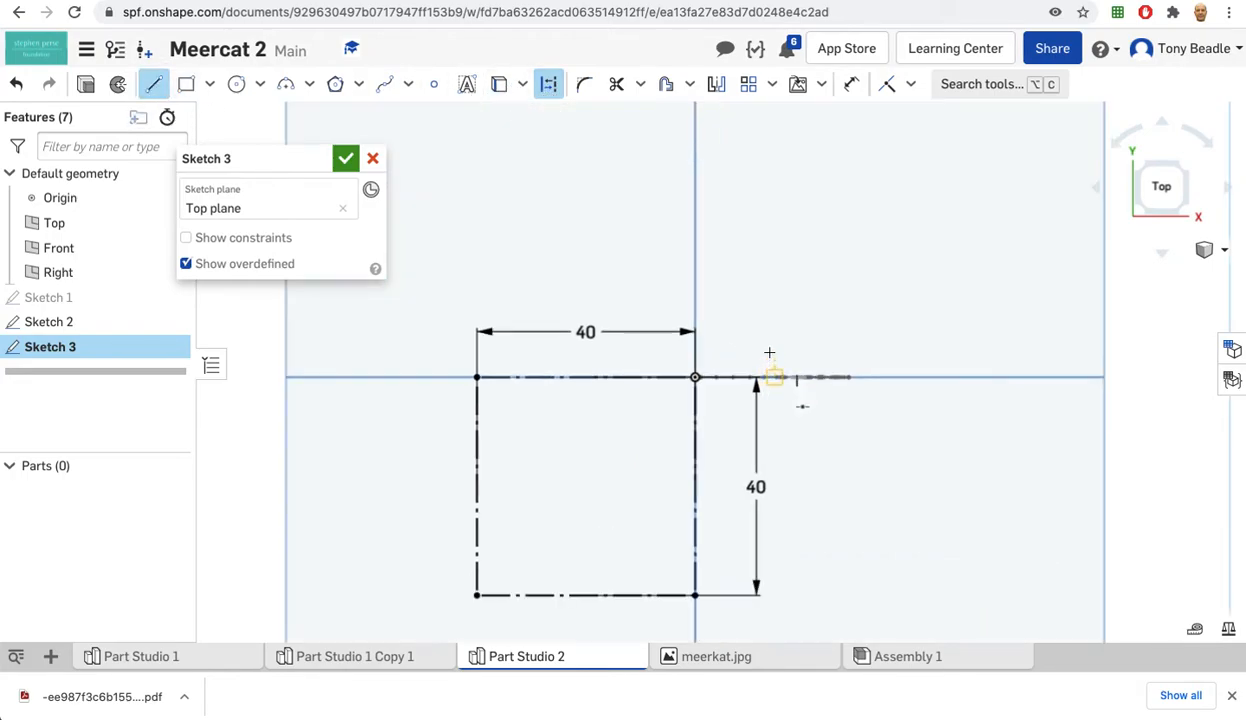
{"action": "scroll", "coordinate": [735, 315], "scroll_direction": "up", "scroll_amount": 2}
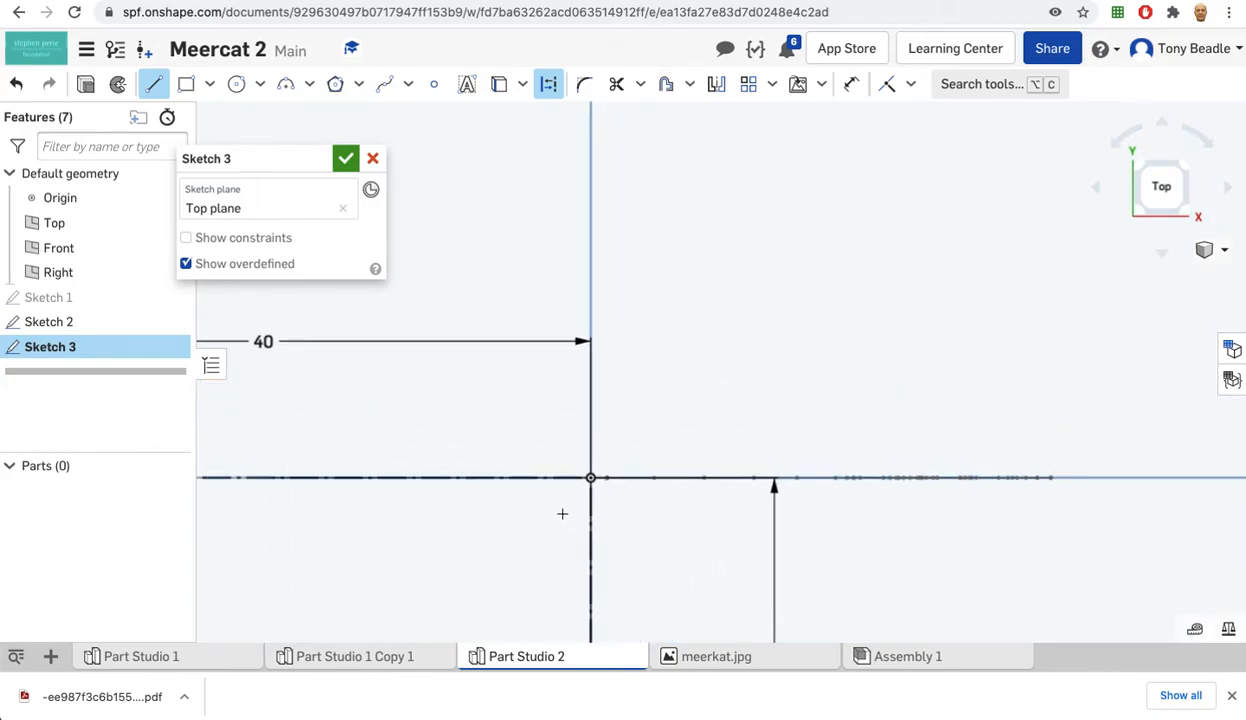
{"action": "left_click", "coordinate": [590, 478]}
{"action": "scroll", "coordinate": [465, 565], "scroll_direction": "down", "scroll_amount": 1}
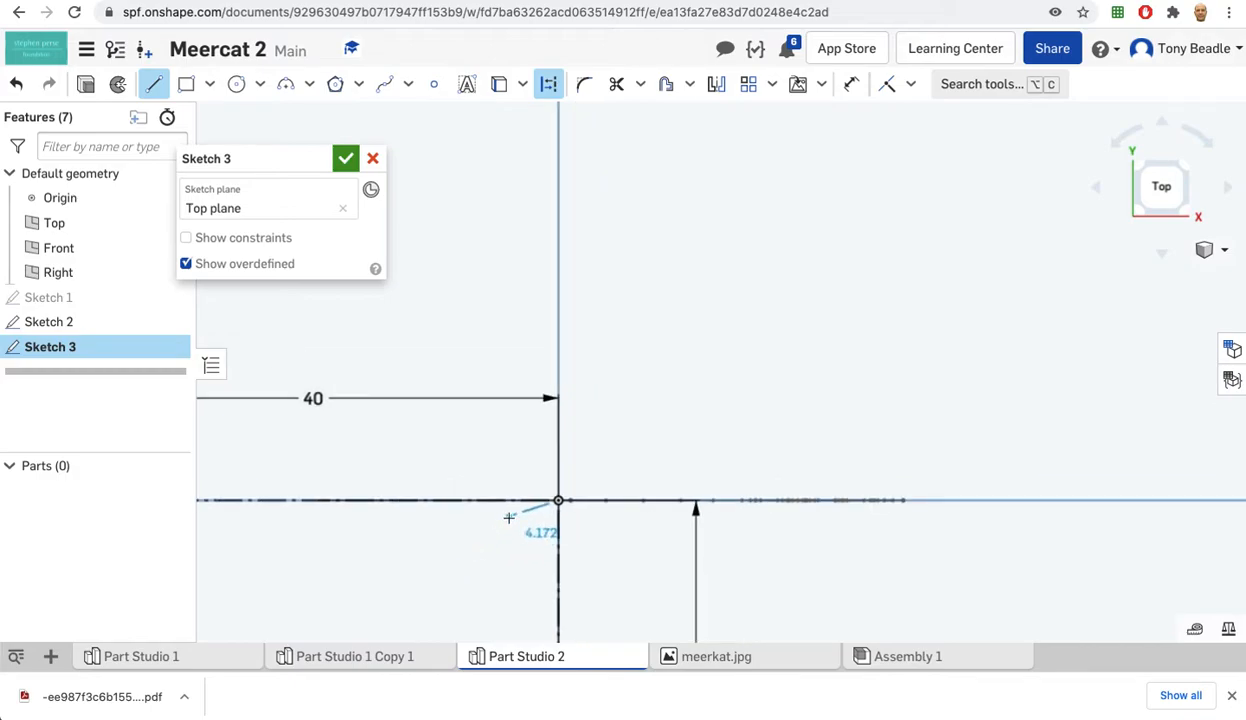
{"action": "mouse_move", "coordinate": [527, 528]}
{"action": "middle_mouse_down"}
{"action": "mouse_move", "coordinate": [790, 364]}
{"action": "mouse_move", "coordinate": [1044, 180]}
{"action": "middle_mouse_up"}
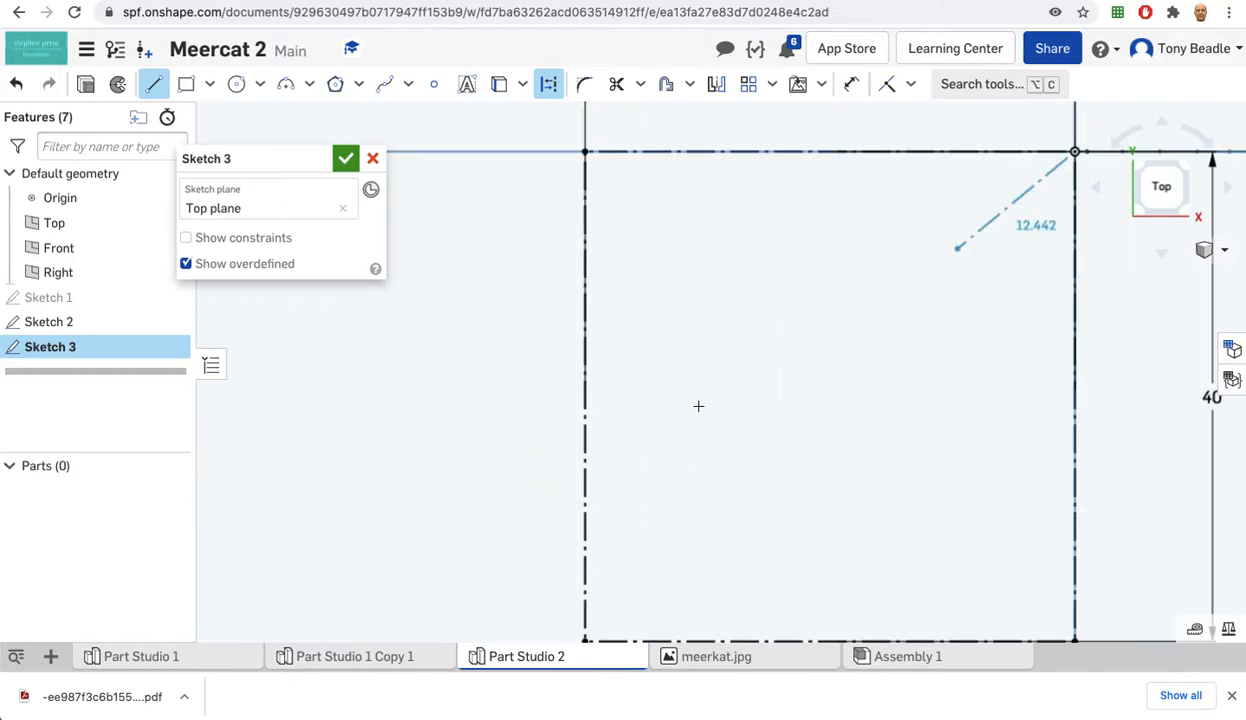
{"action": "left_click", "coordinate": [586, 638]}
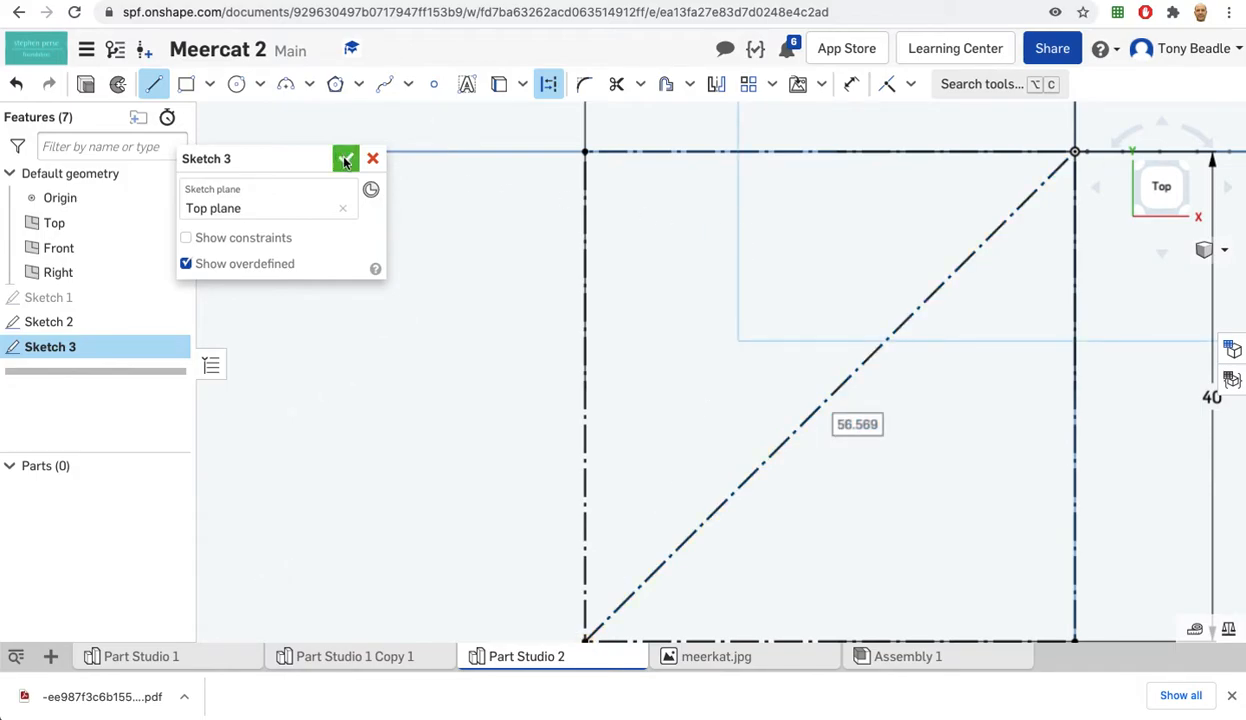
{"action": "left_click", "coordinate": [345, 161]}
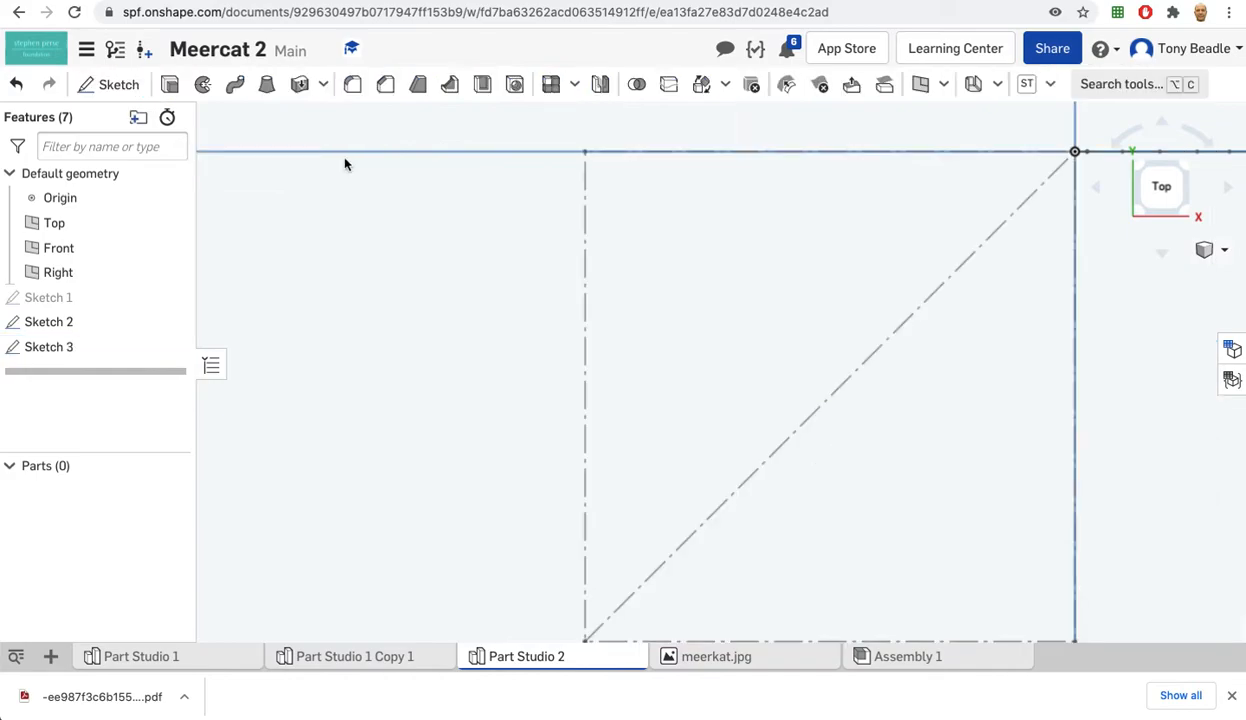
Create a Line angle plane through the square's diagonal, using the Front plane as reference and an angle of 0 deg
{"action": "mouse_move", "coordinate": [918, 389]}
{"action": "right_mouse_down"}
{"action": "mouse_move", "coordinate": [898, 323]}
{"action": "mouse_move", "coordinate": [943, 318]}
{"action": "right_mouse_up"}
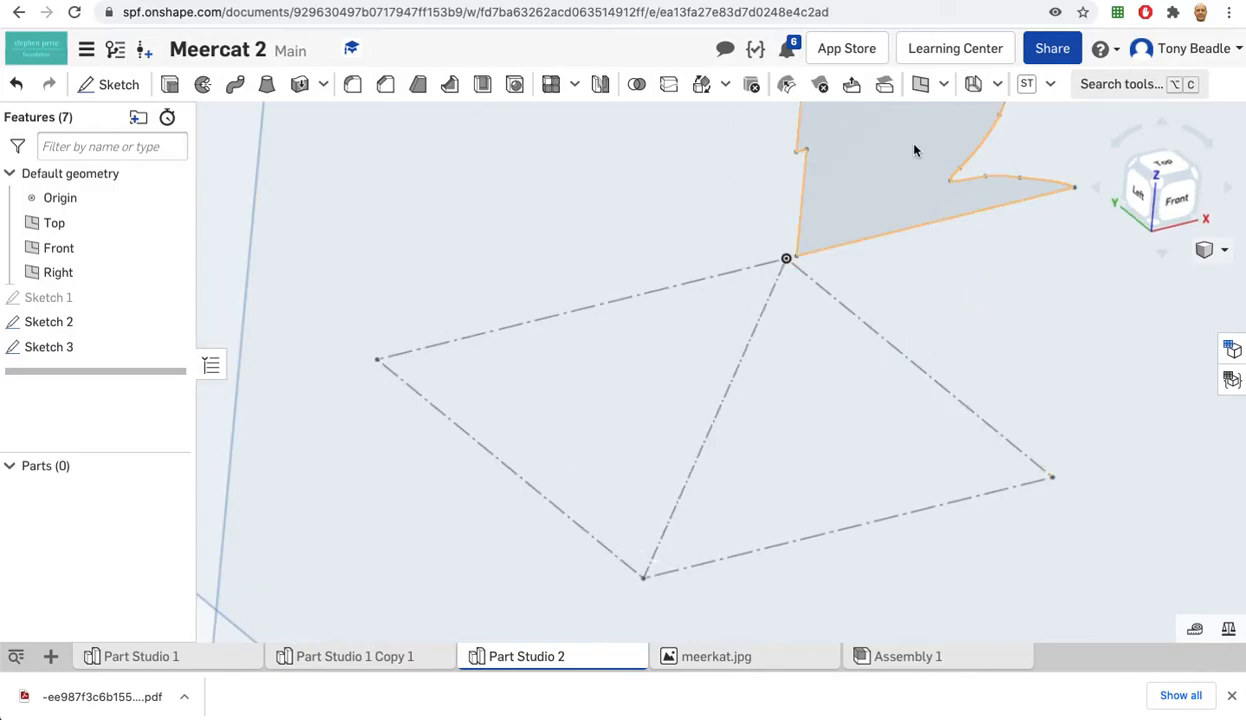
{"action": "left_click", "coordinate": [920, 88]}
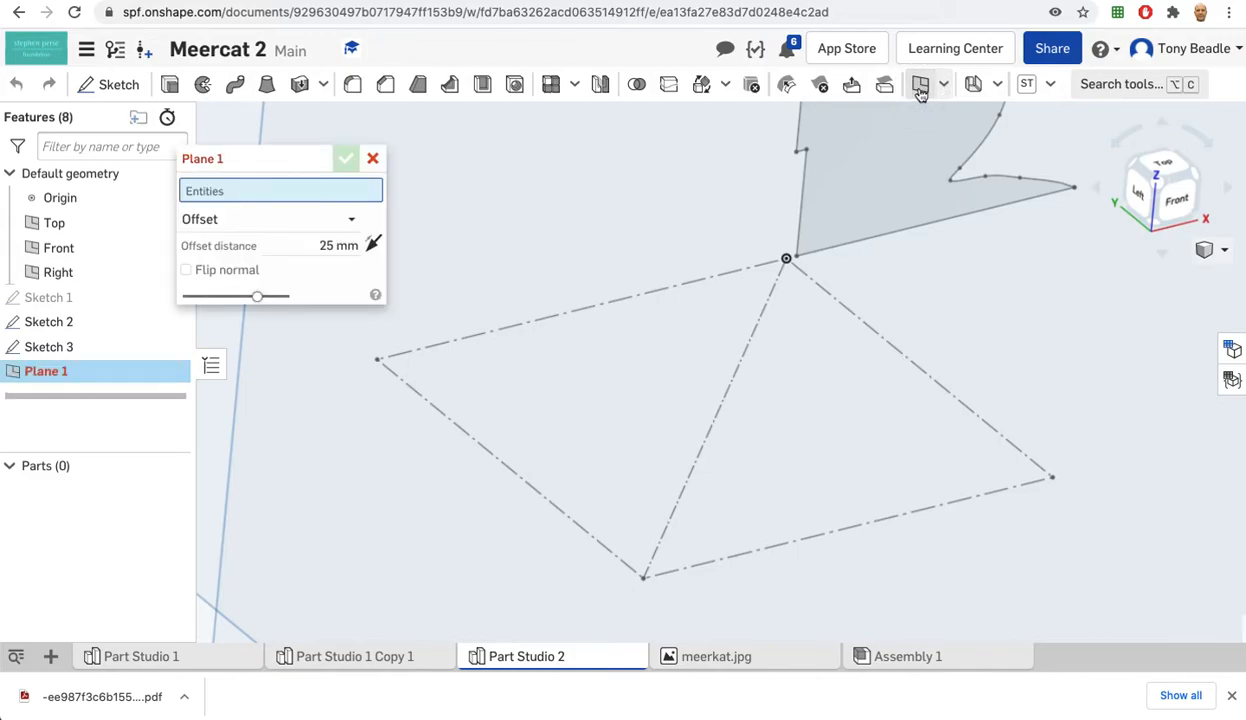
{"action": "left_click", "coordinate": [254, 219]}
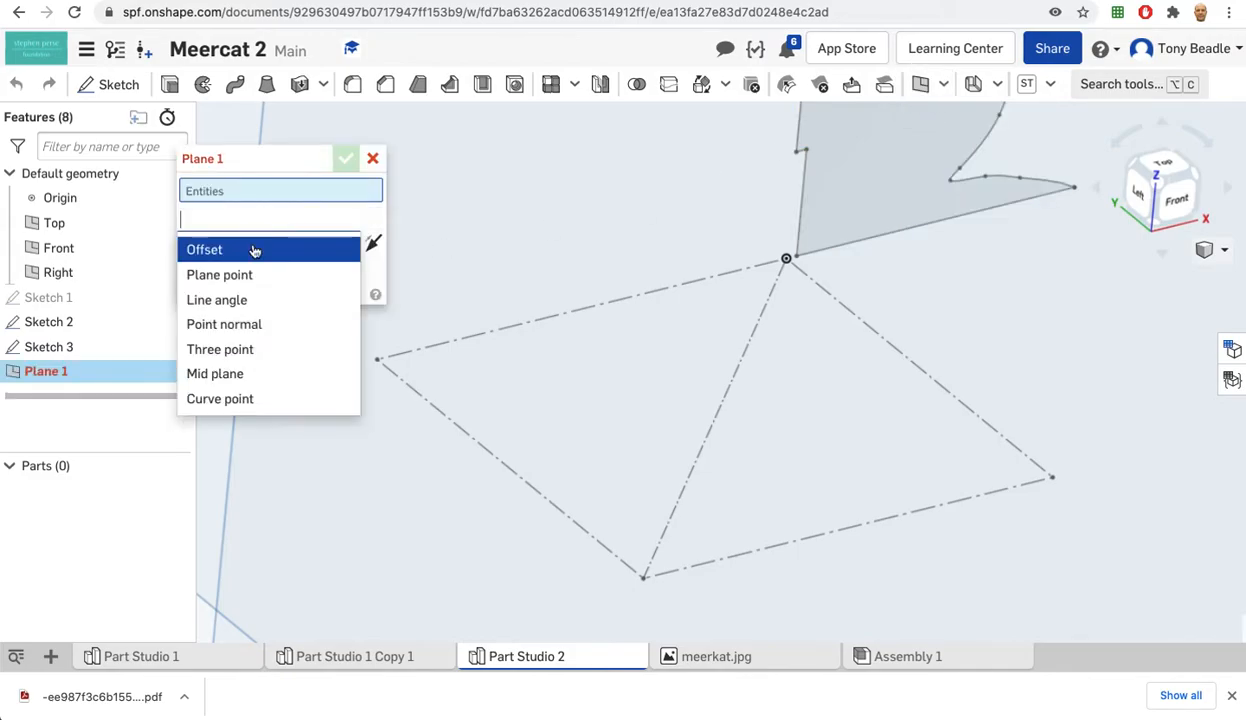
{"action": "left_click", "coordinate": [224, 300]}
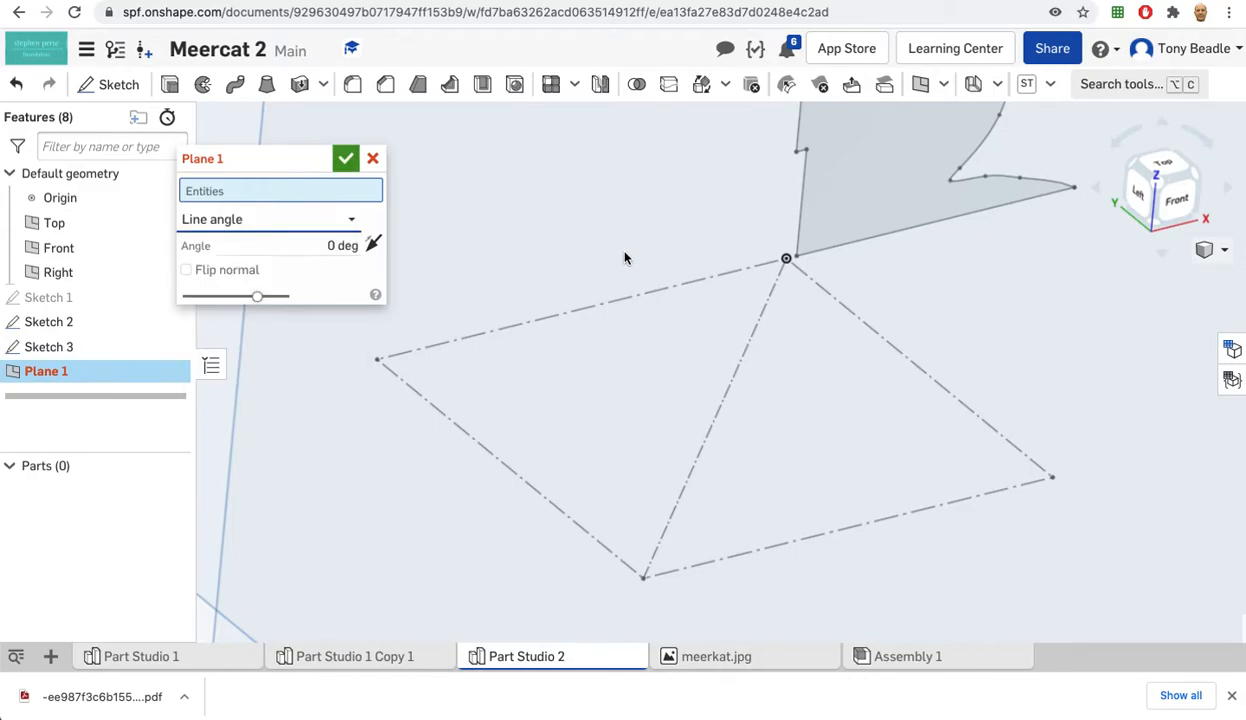
{"action": "left_click", "coordinate": [727, 396]}
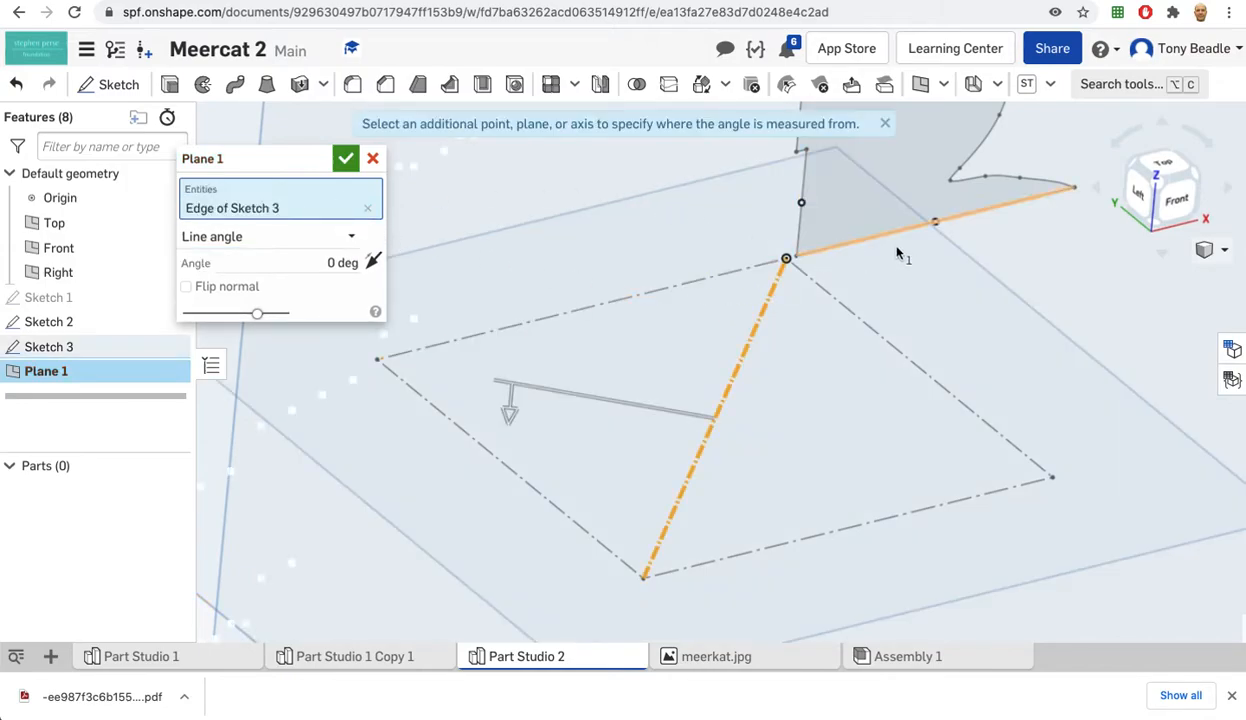
{"action": "scroll", "coordinate": [1050, 265], "scroll_direction": "down", "scroll_amount": 5}
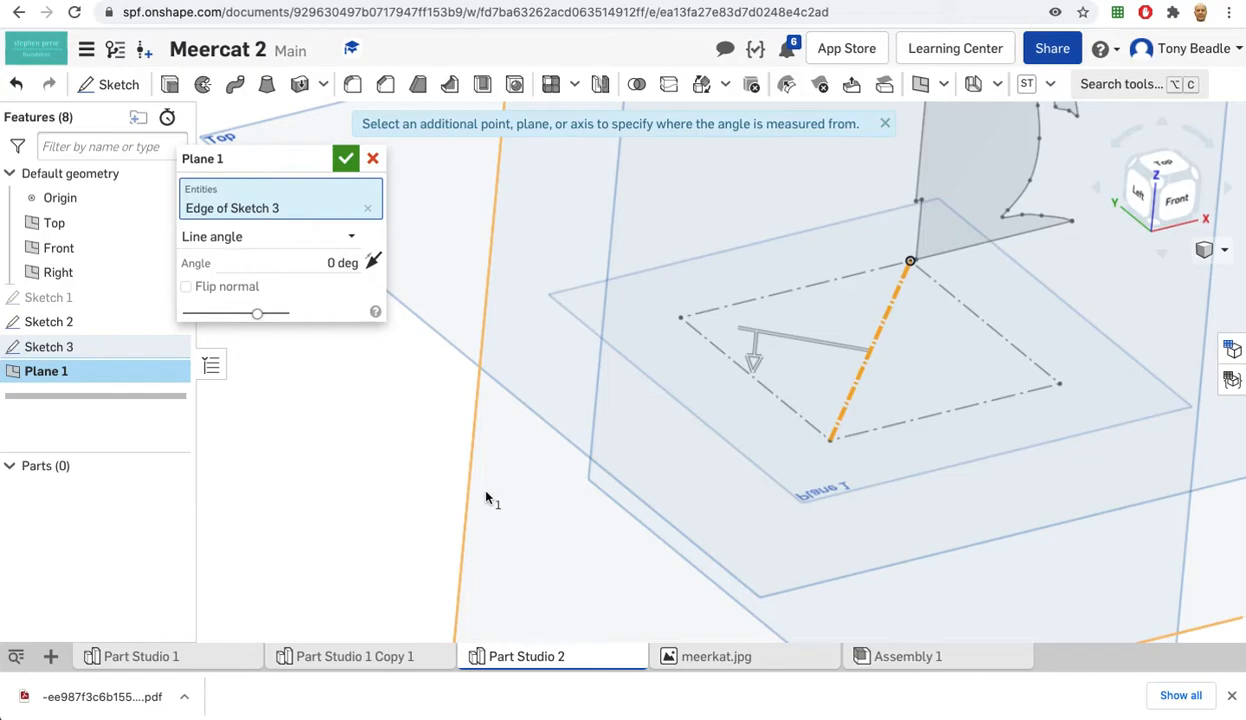
{"action": "left_click", "coordinate": [487, 498]}
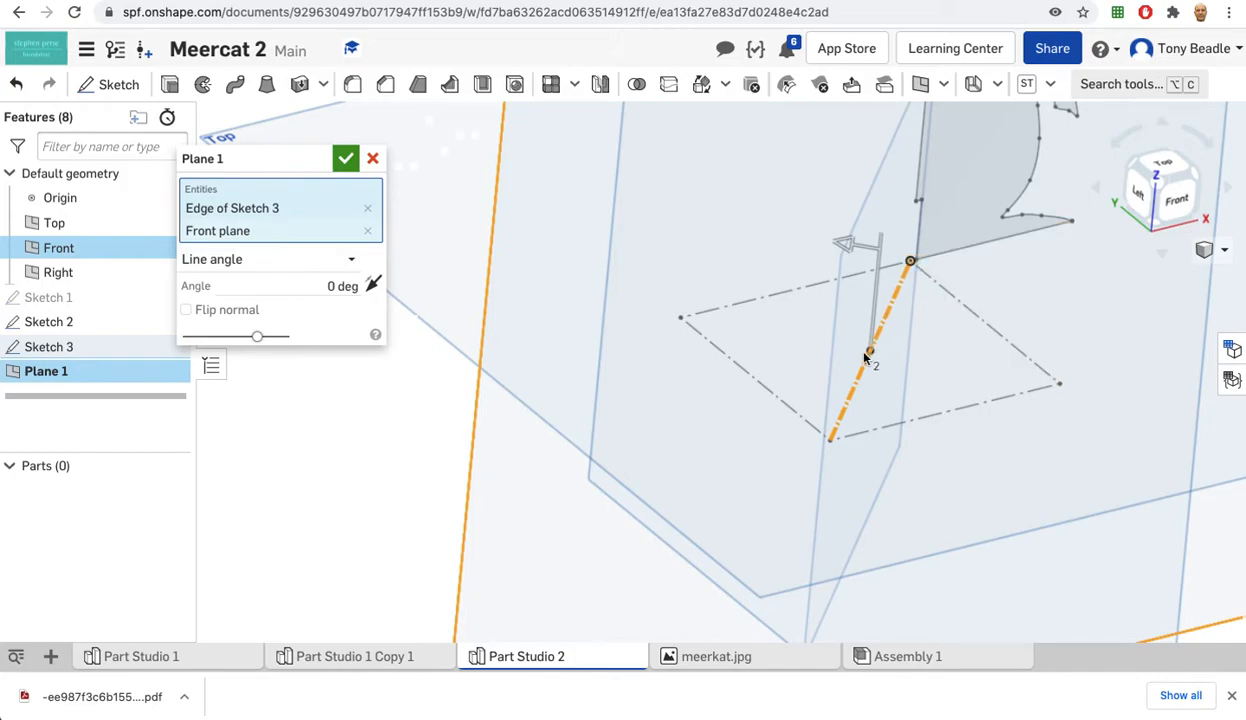
{"action": "left_click", "coordinate": [345, 160]}
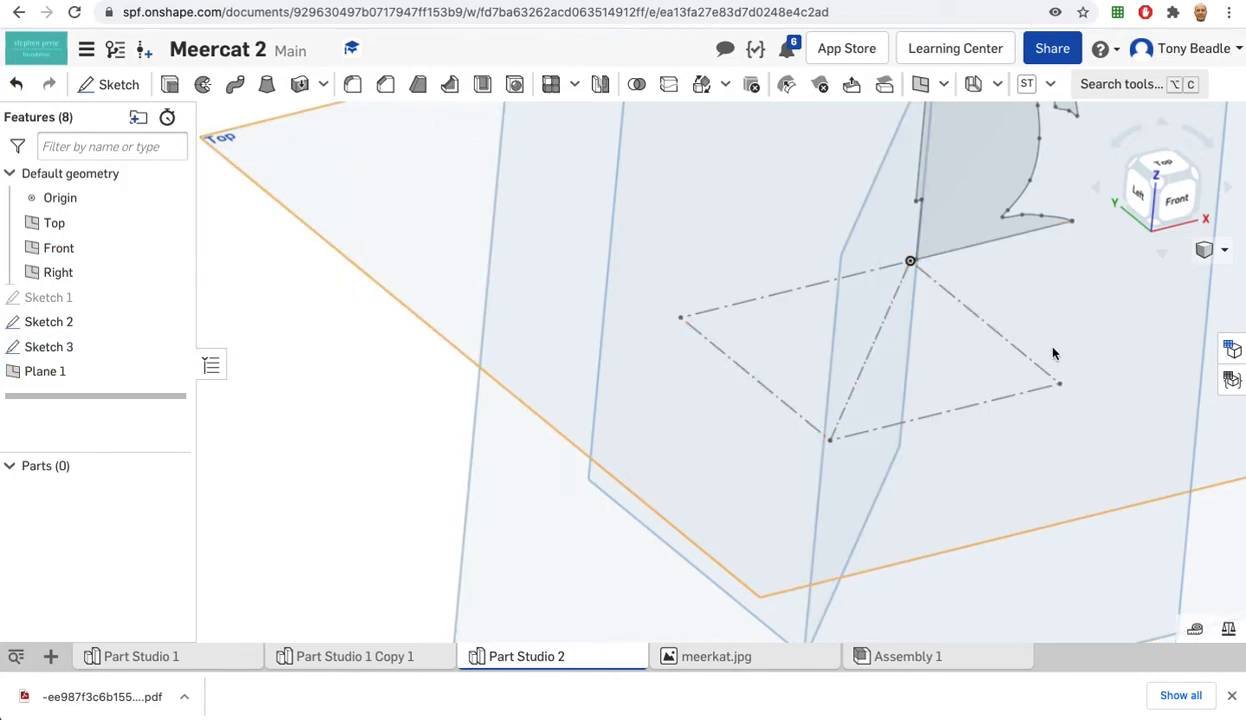
Mirror Sketch 2 as a feature mirror, using the diagonal Plane 1 as the mirror plane
{"action": "left_click", "coordinate": [1155, 163]}
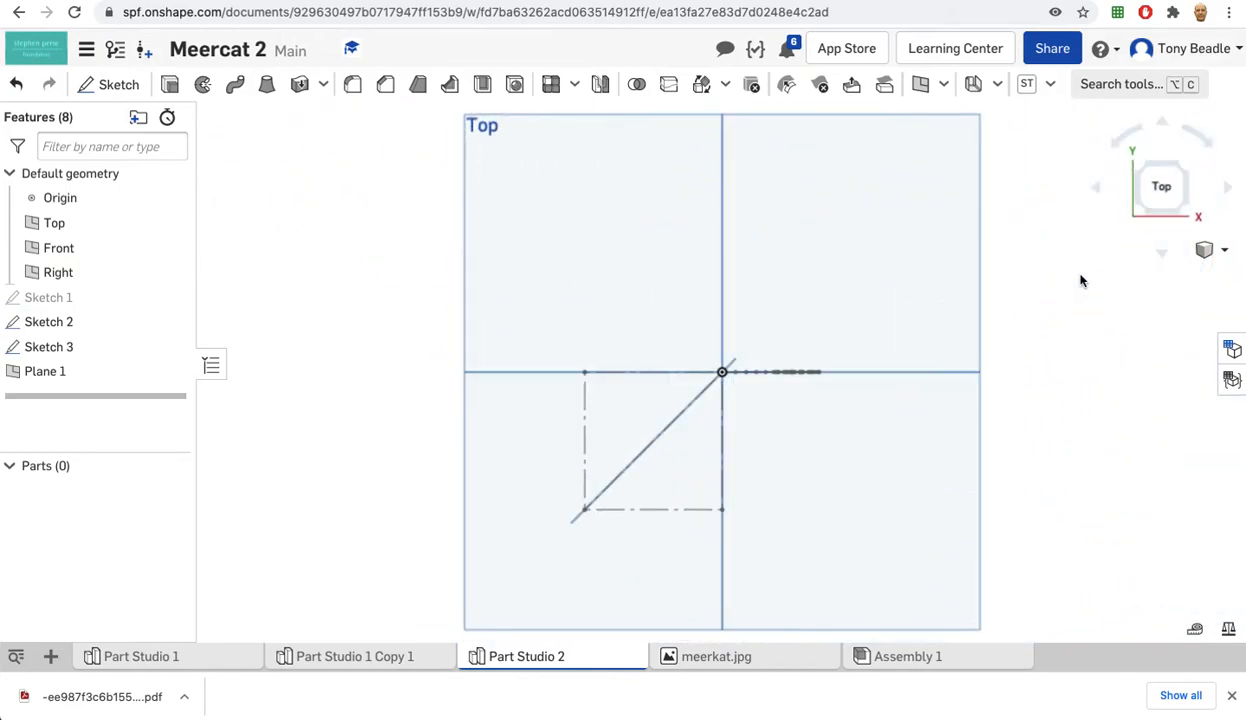
{"action": "left_click", "coordinate": [1114, 512]}
{"action": "right_click_drag", "start_coordinate": [1114, 512], "coordinate": [1119, 426]}
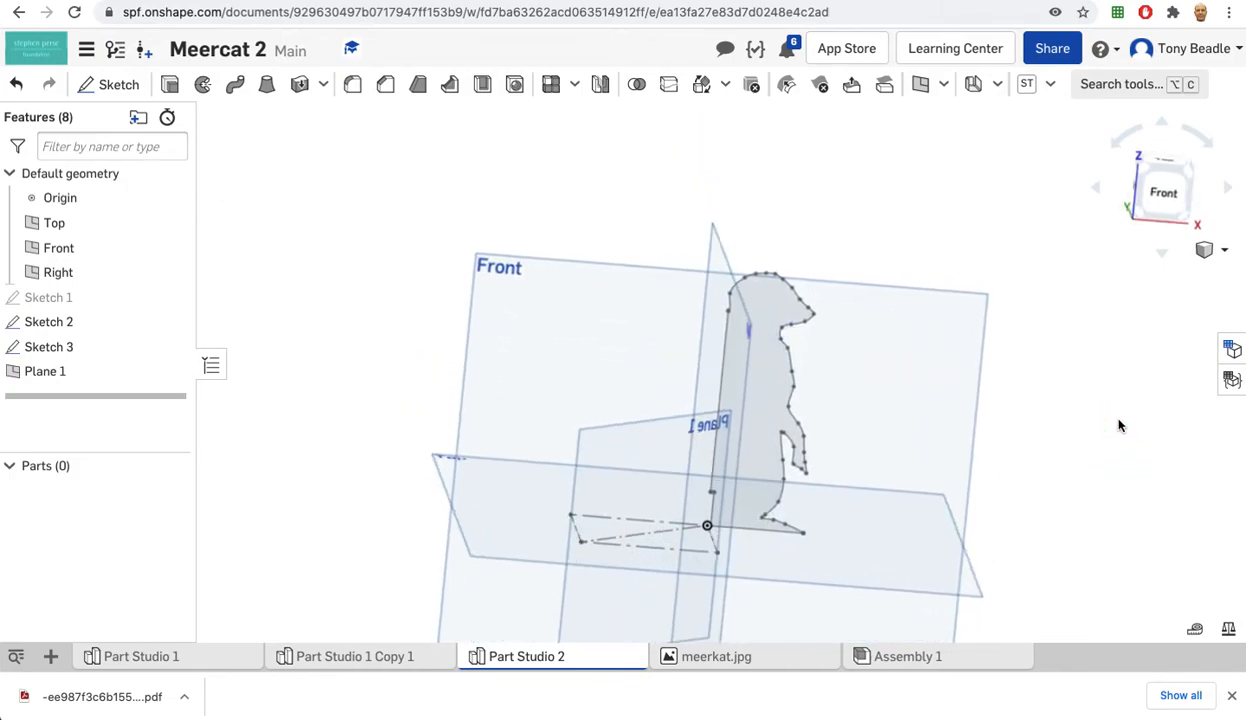
{"action": "left_click", "coordinate": [600, 86]}
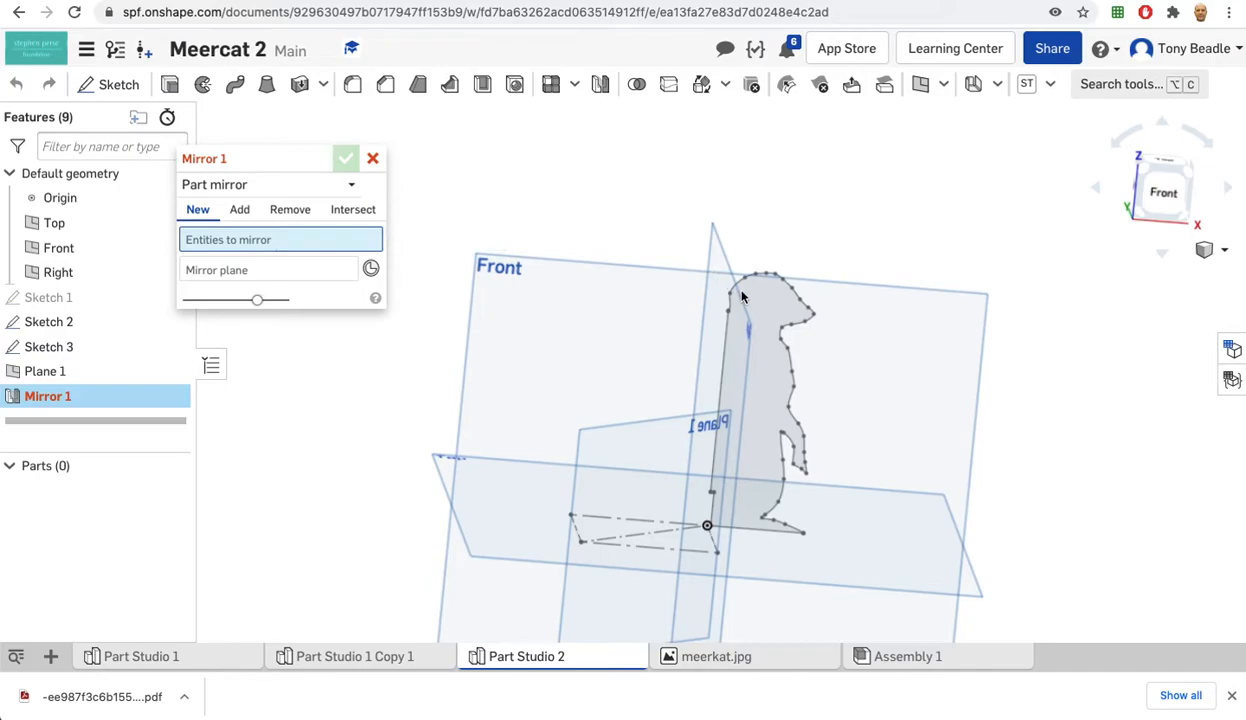
{"action": "left_click", "coordinate": [240, 186]}
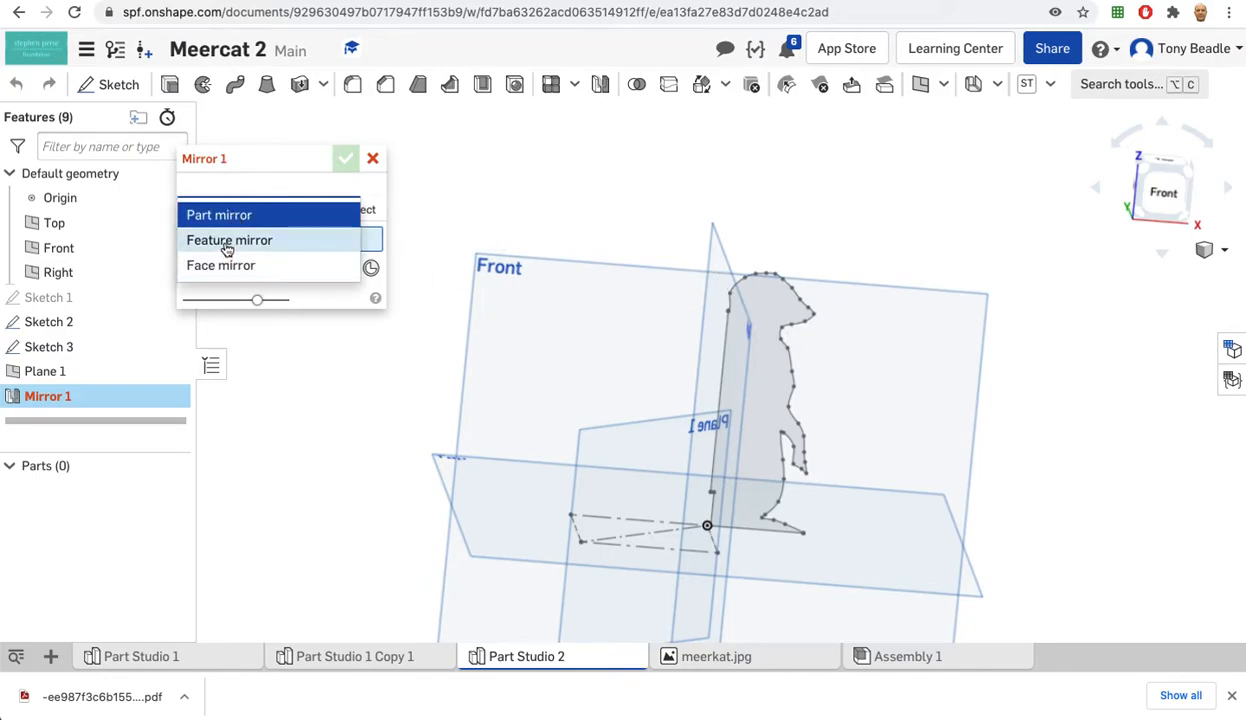
{"action": "left_click", "coordinate": [228, 242]}
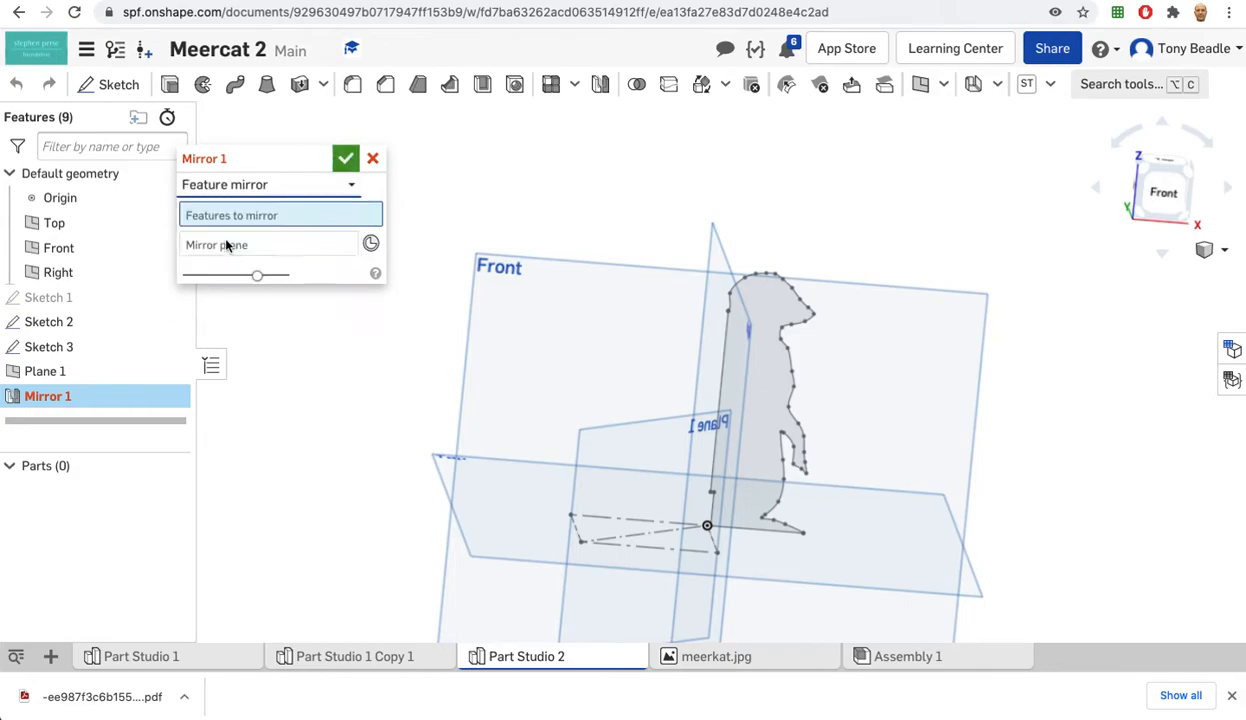
{"action": "left_click", "coordinate": [790, 318]}
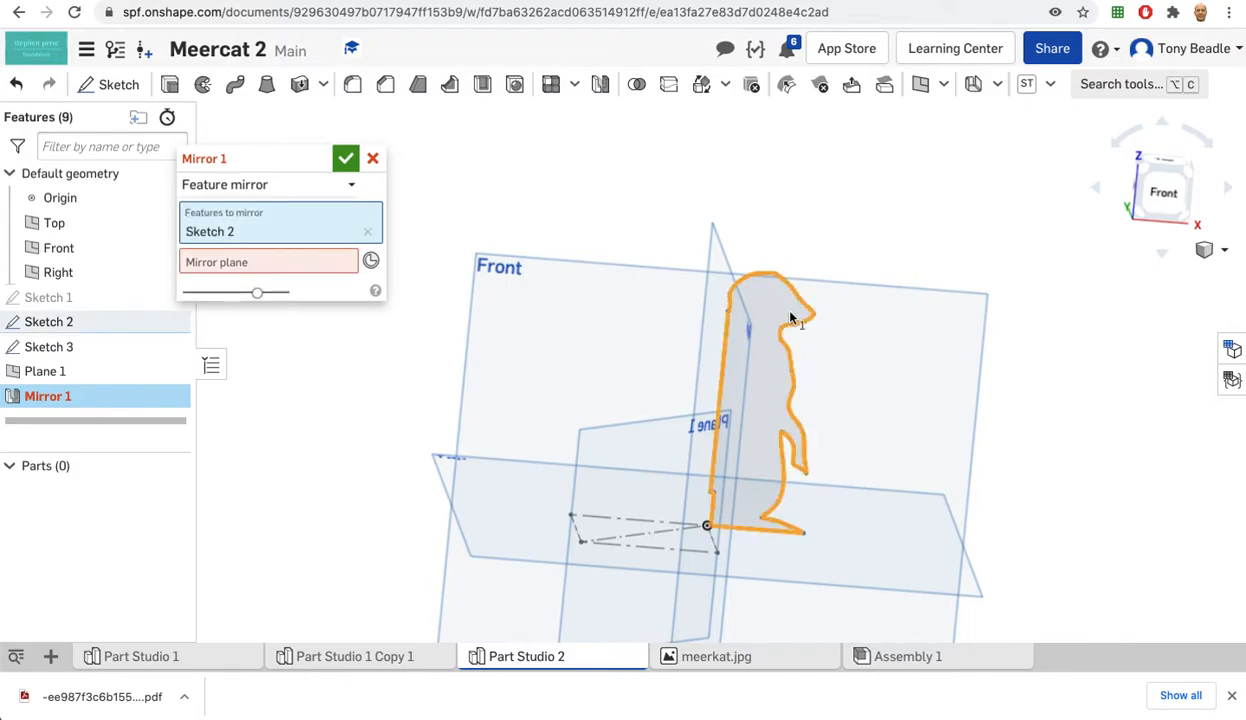
{"action": "left_click", "coordinate": [305, 267]}
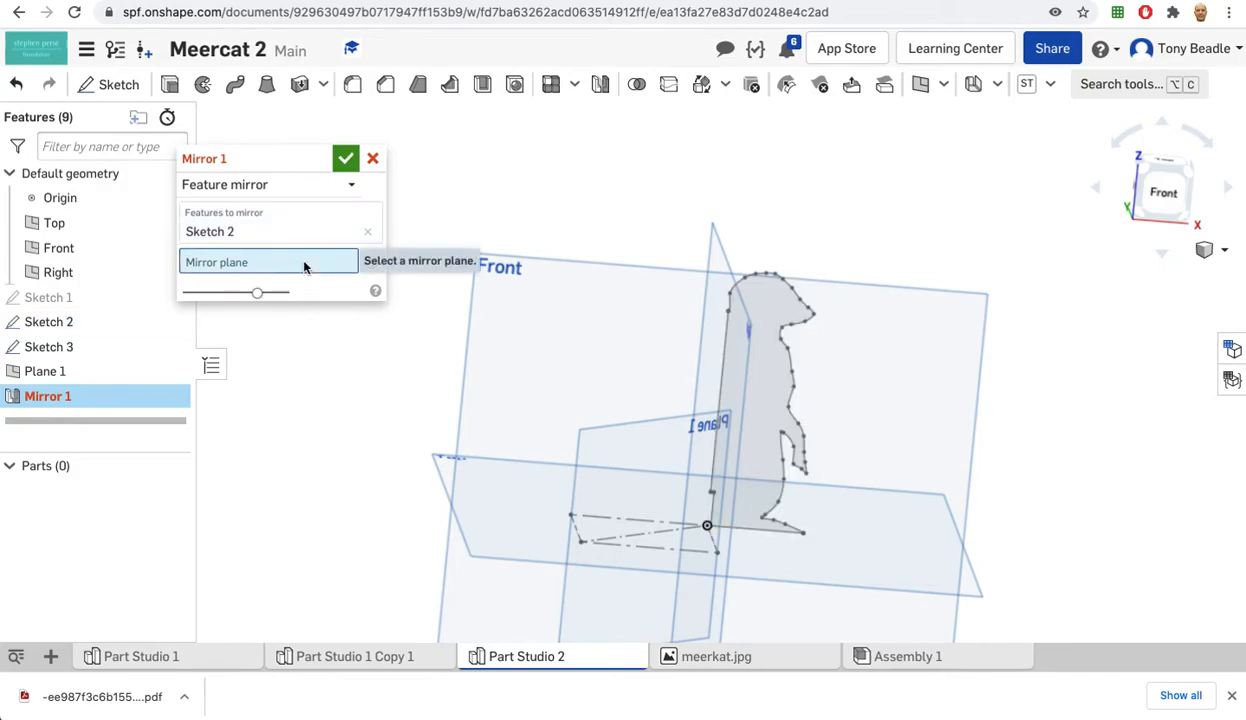
{"action": "left_click", "coordinate": [605, 432]}
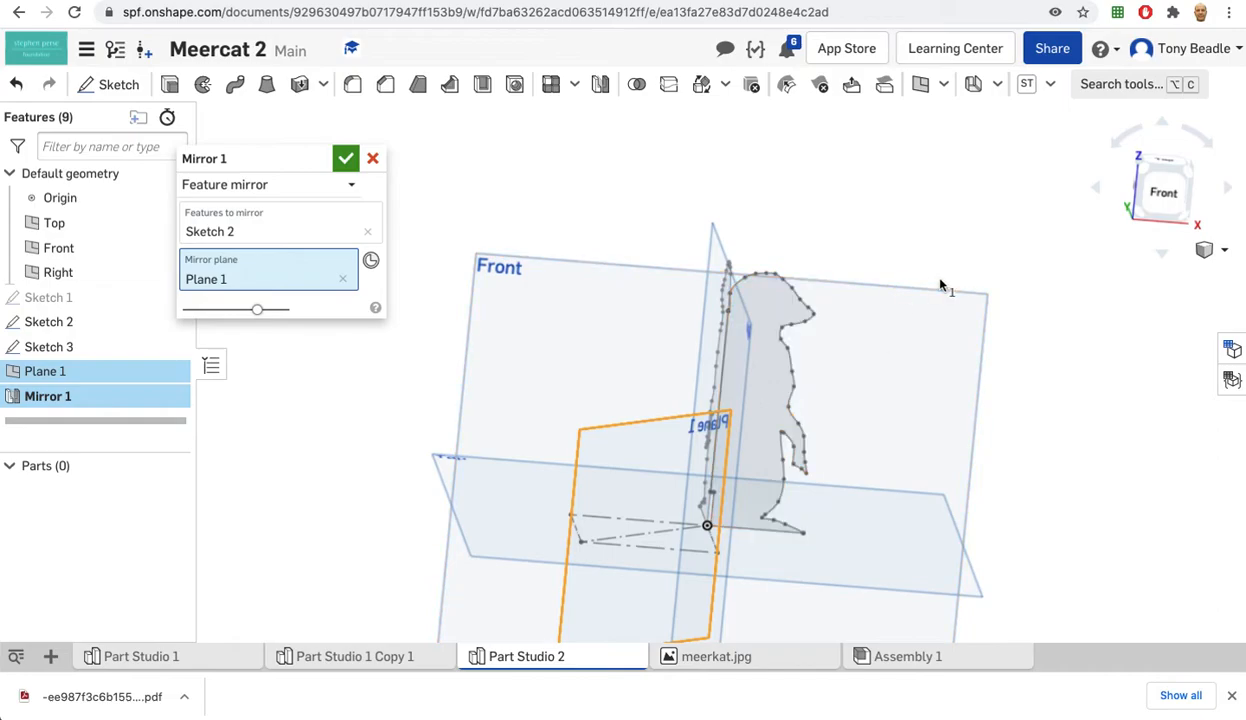
{"action": "left_click", "coordinate": [345, 160]}
Start a Fill surface and select the curved outline and the long straight back edge of the original meerkat profile as boundary edges
{"action": "left_click", "coordinate": [1163, 152]}
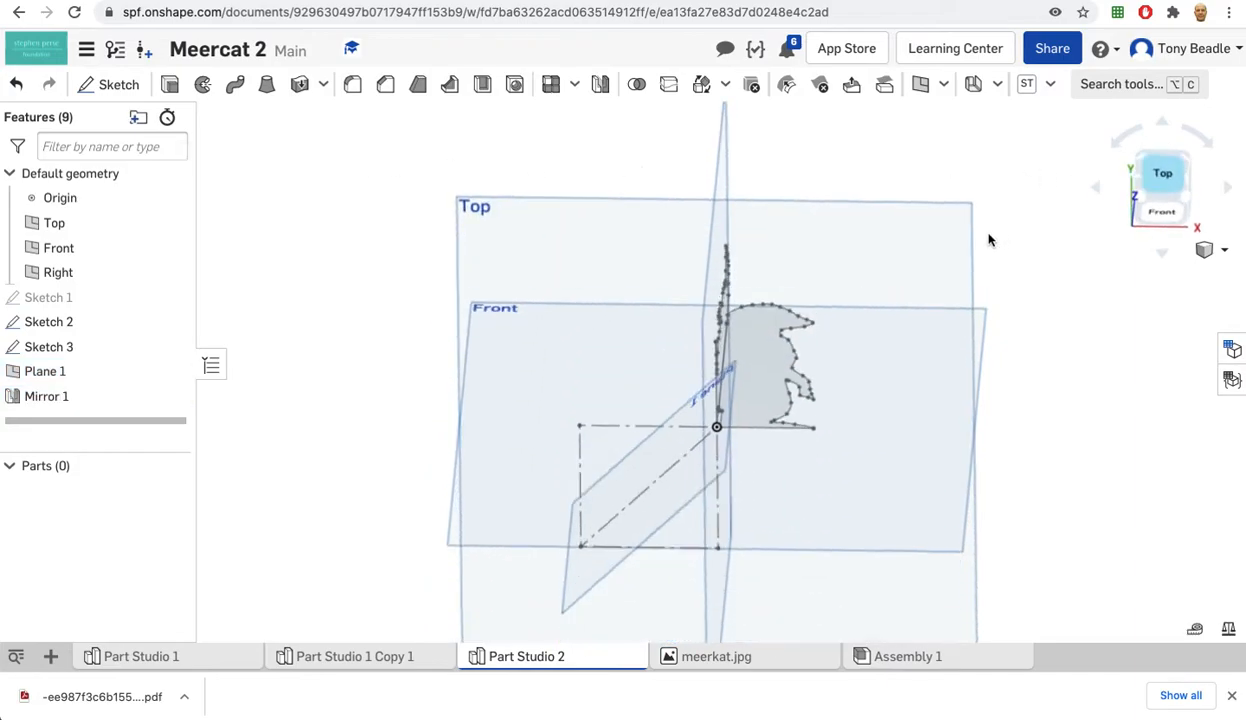
{"action": "mouse_move", "coordinate": [904, 356]}
{"action": "right_mouse_down"}
{"action": "mouse_move", "coordinate": [1029, 306]}
{"action": "mouse_move", "coordinate": [1020, 290]}
{"action": "mouse_move", "coordinate": [986, 295]}
{"action": "mouse_move", "coordinate": [984, 309]}
{"action": "mouse_move", "coordinate": [1046, 261]}
{"action": "mouse_move", "coordinate": [1044, 240]}
{"action": "mouse_move", "coordinate": [984, 234]}
{"action": "mouse_move", "coordinate": [1051, 214]}
{"action": "mouse_move", "coordinate": [1022, 222]}
{"action": "right_mouse_up"}
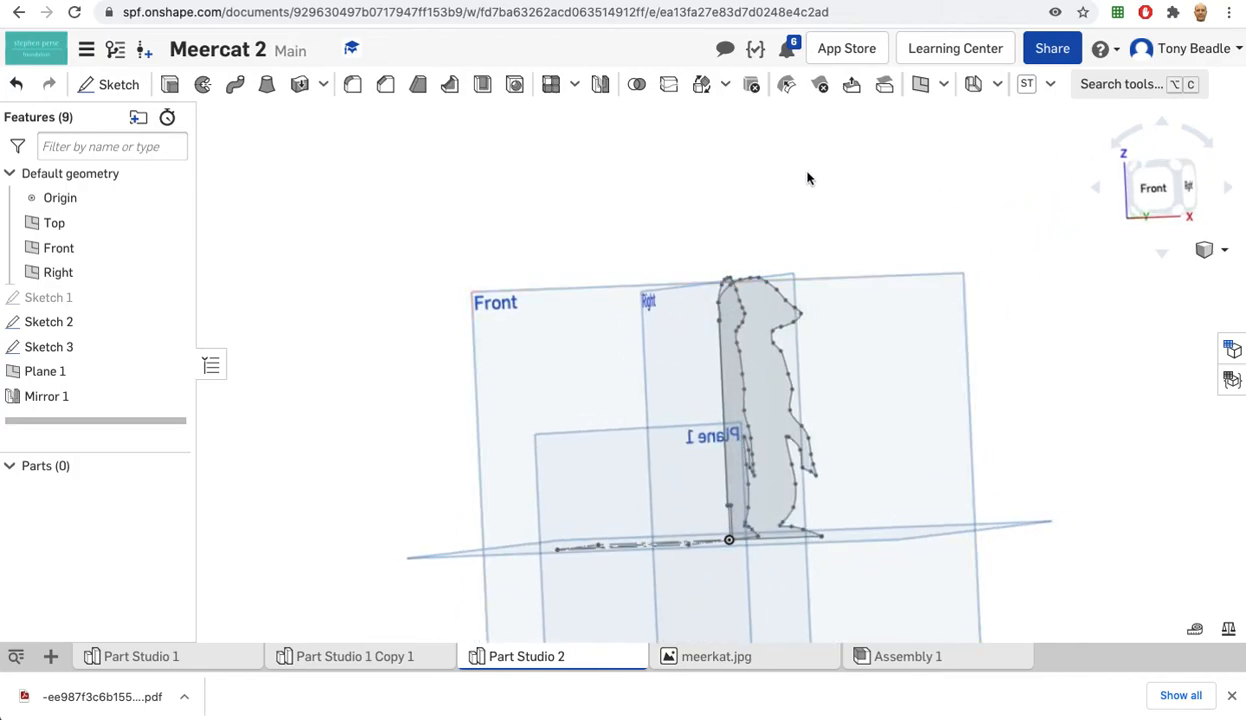
{"action": "left_click", "coordinate": [943, 84]}
{"action": "left_click", "coordinate": [942, 152]}
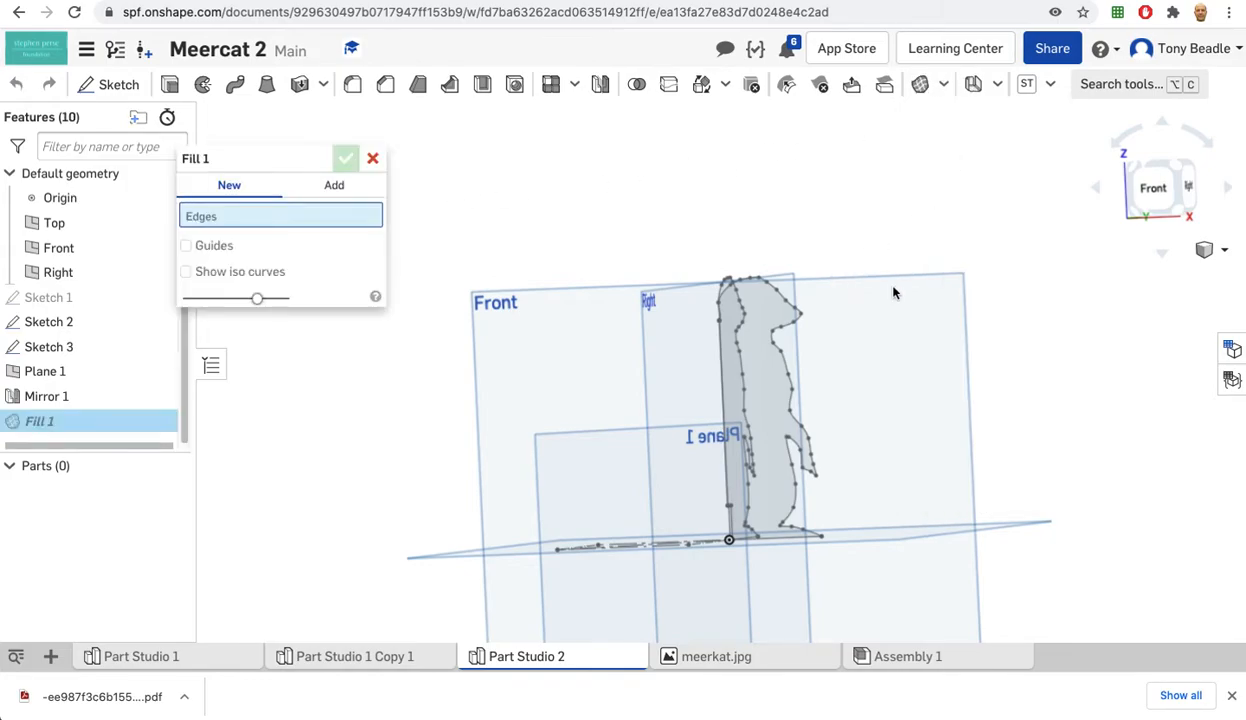
{"action": "scroll", "coordinate": [870, 334], "scroll_direction": "up", "scroll_amount": 1}
{"action": "scroll", "coordinate": [869, 334], "scroll_direction": "up", "scroll_amount": 2}
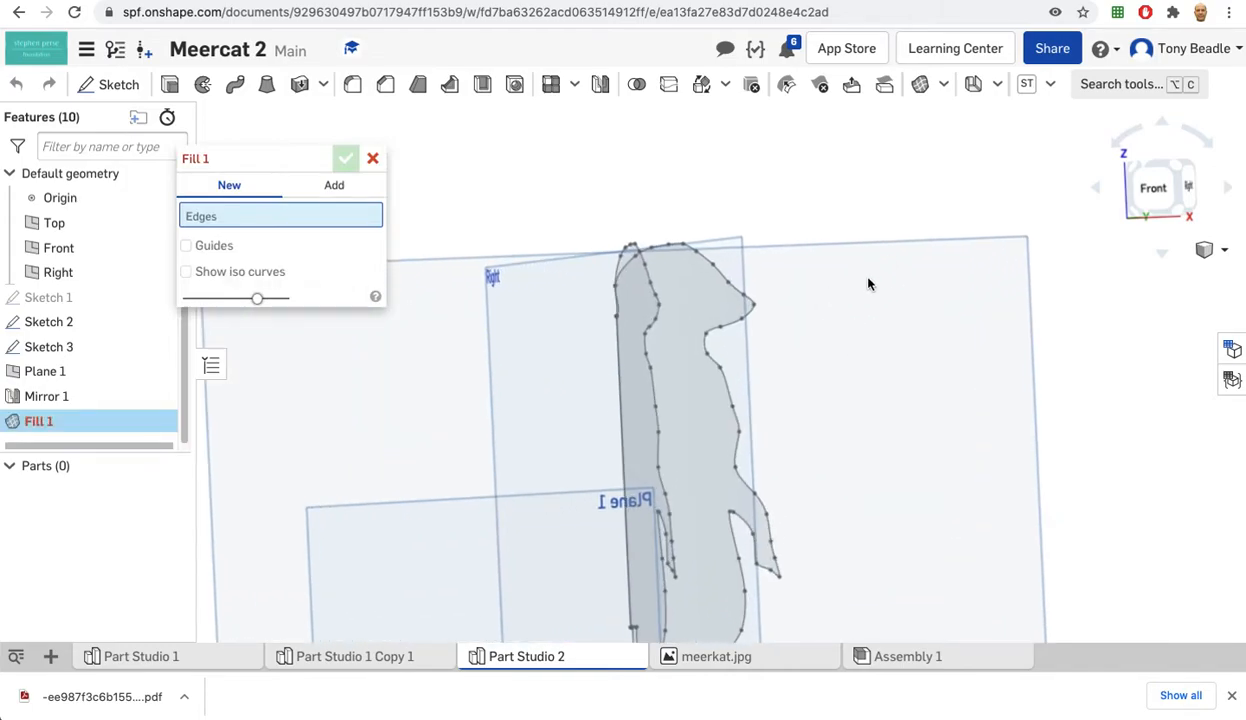
{"action": "mouse_move", "coordinate": [868, 281]}
{"action": "right_mouse_down"}
{"action": "mouse_move", "coordinate": [898, 272]}
{"action": "mouse_move", "coordinate": [845, 272]}
{"action": "mouse_move", "coordinate": [815, 284]}
{"action": "mouse_move", "coordinate": [822, 297]}
{"action": "right_mouse_up"}
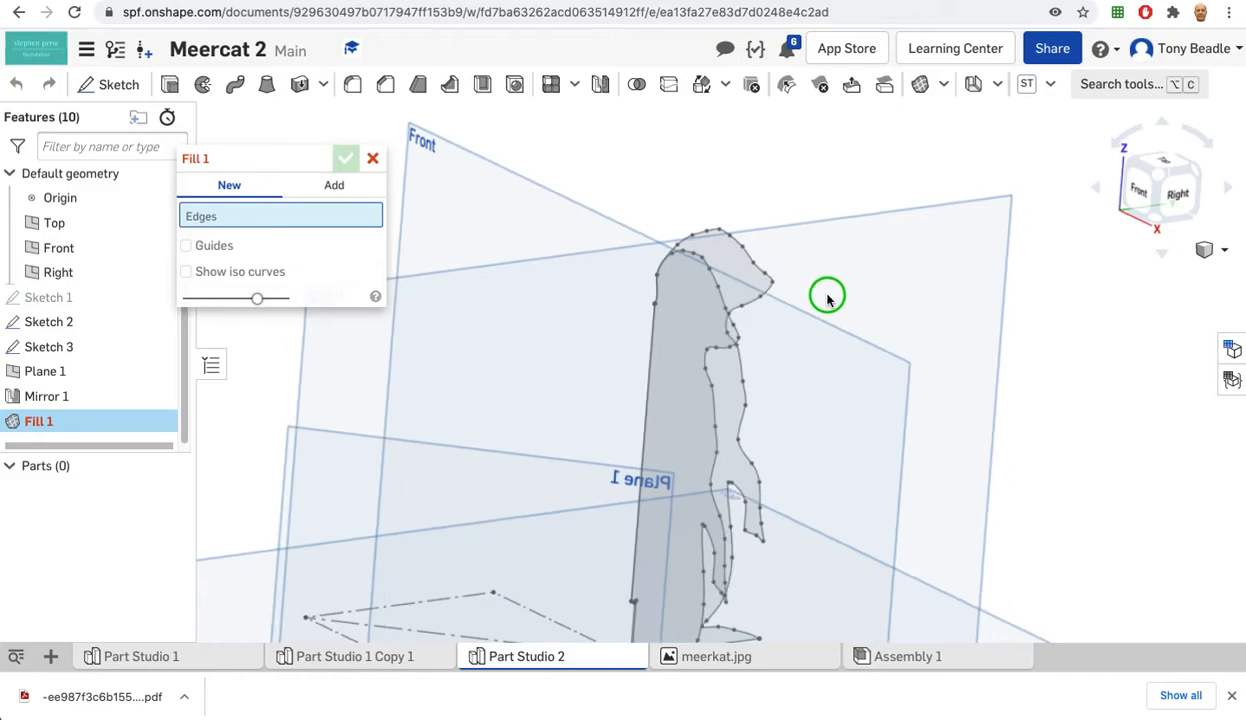
{"action": "left_click", "coordinate": [713, 414]}
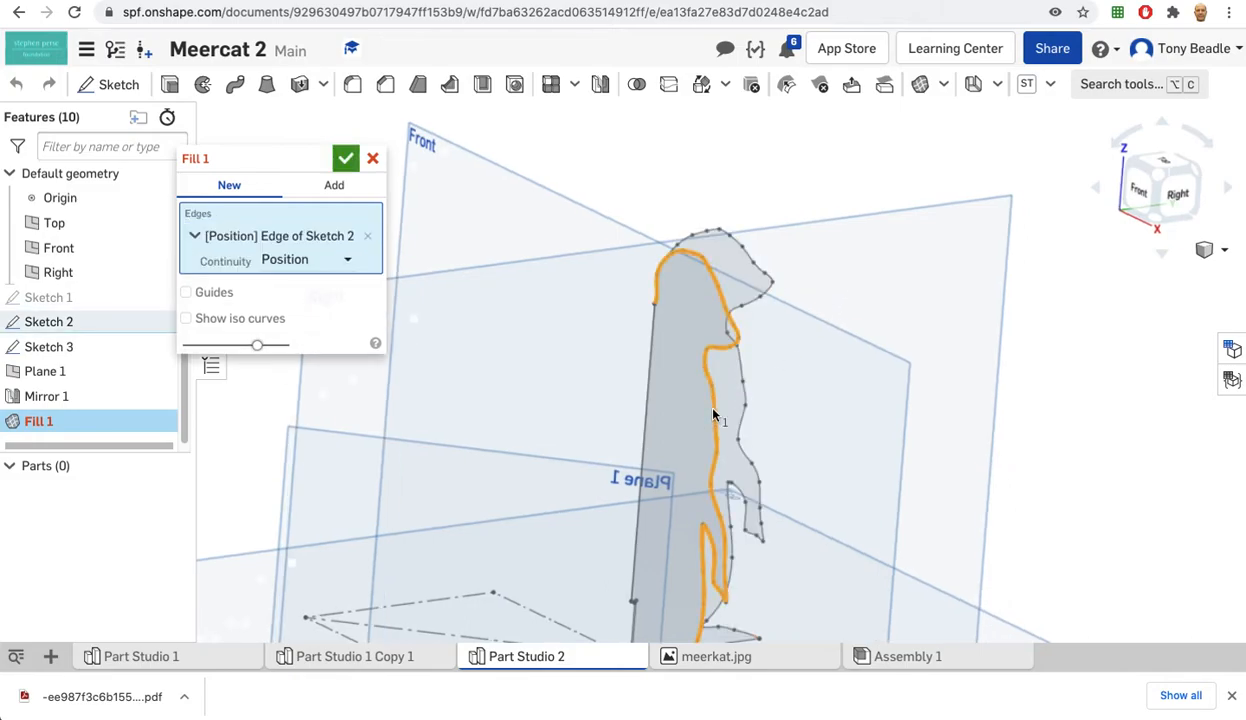
{"action": "left_click", "coordinate": [650, 430]}
Complete the Fill boundary with the original profile's notch edges and base edge, and accept the surface
{"action": "scroll", "coordinate": [578, 430], "scroll_direction": "up", "scroll_amount": 3}
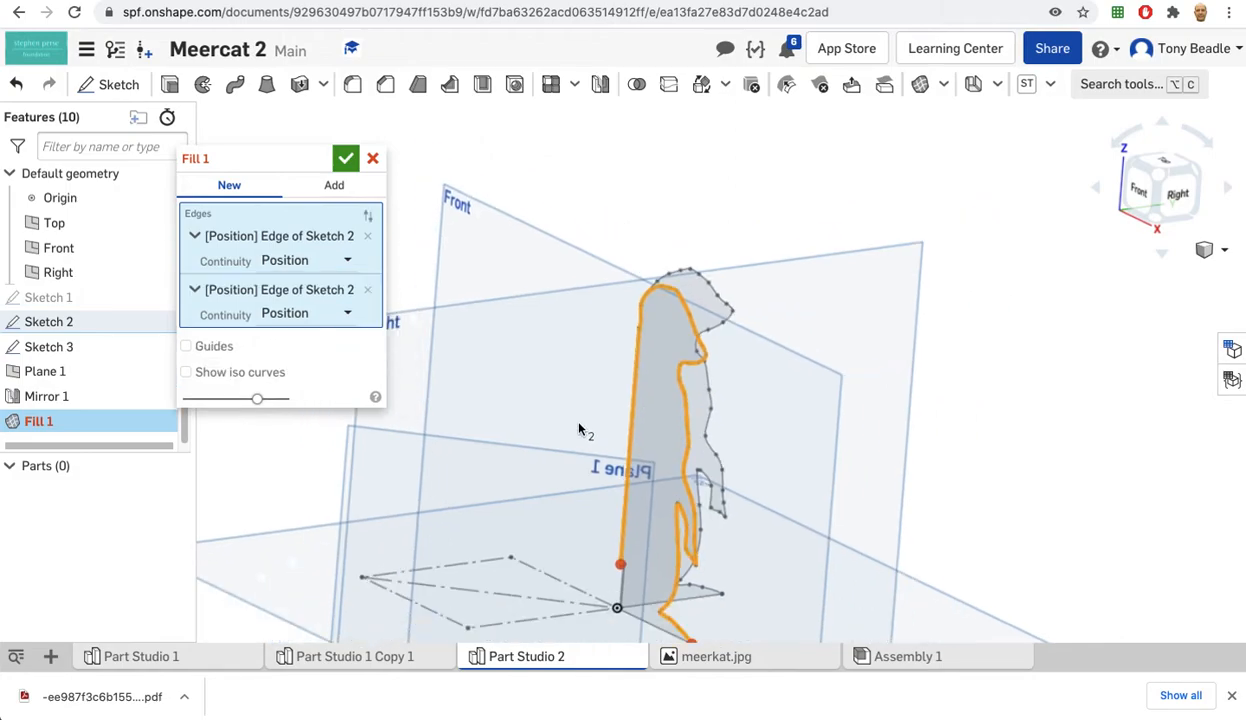
{"action": "middle_click_drag", "start_coordinate": [738, 465], "coordinate": [761, 267]}
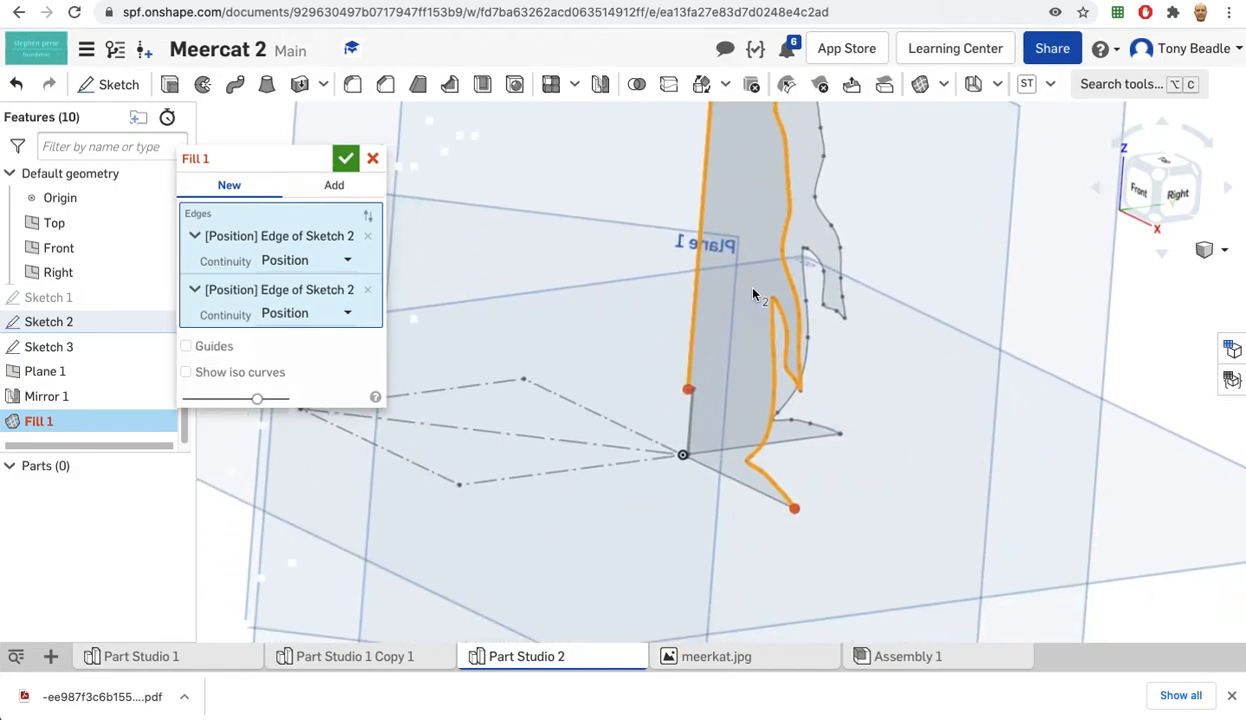
{"action": "scroll", "coordinate": [736, 356], "scroll_direction": "up", "scroll_amount": 4}
{"action": "scroll", "coordinate": [722, 452], "scroll_direction": "up", "scroll_amount": 1}
{"action": "scroll", "coordinate": [723, 457], "scroll_direction": "up", "scroll_amount": 2}
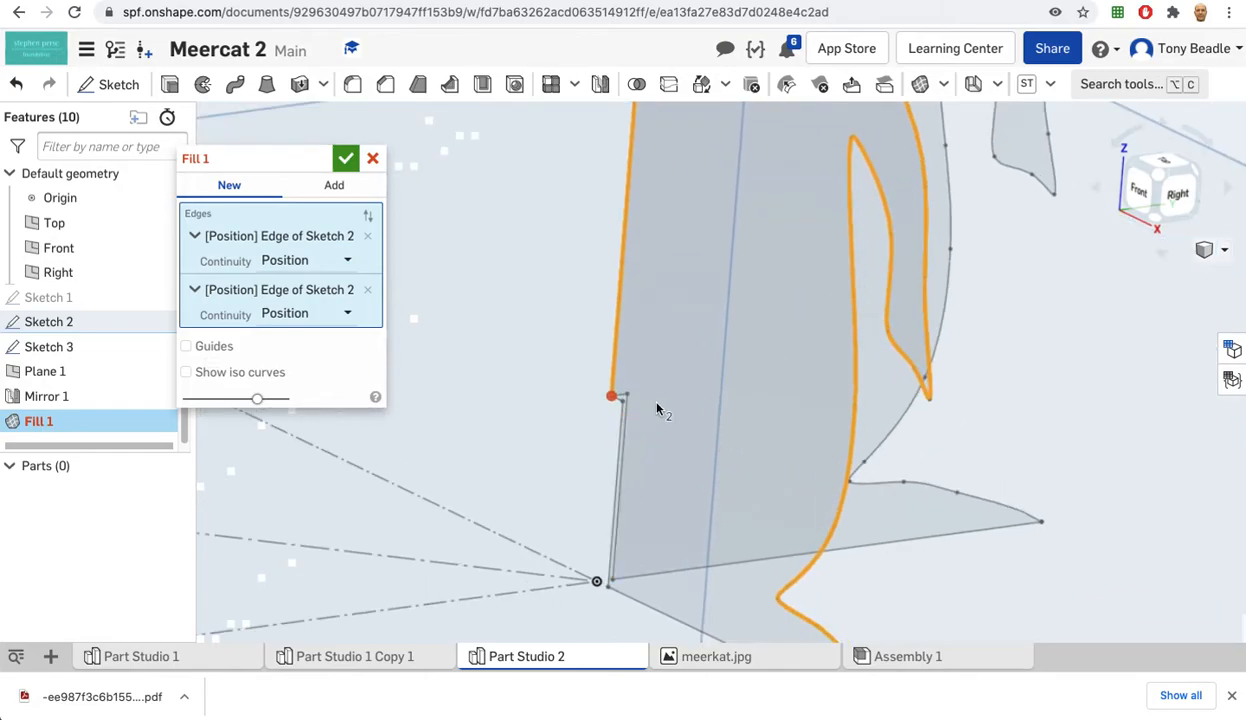
{"action": "scroll", "coordinate": [665, 418], "scroll_direction": "up", "scroll_amount": 1}
{"action": "scroll", "coordinate": [669, 419], "scroll_direction": "up", "scroll_amount": 1}
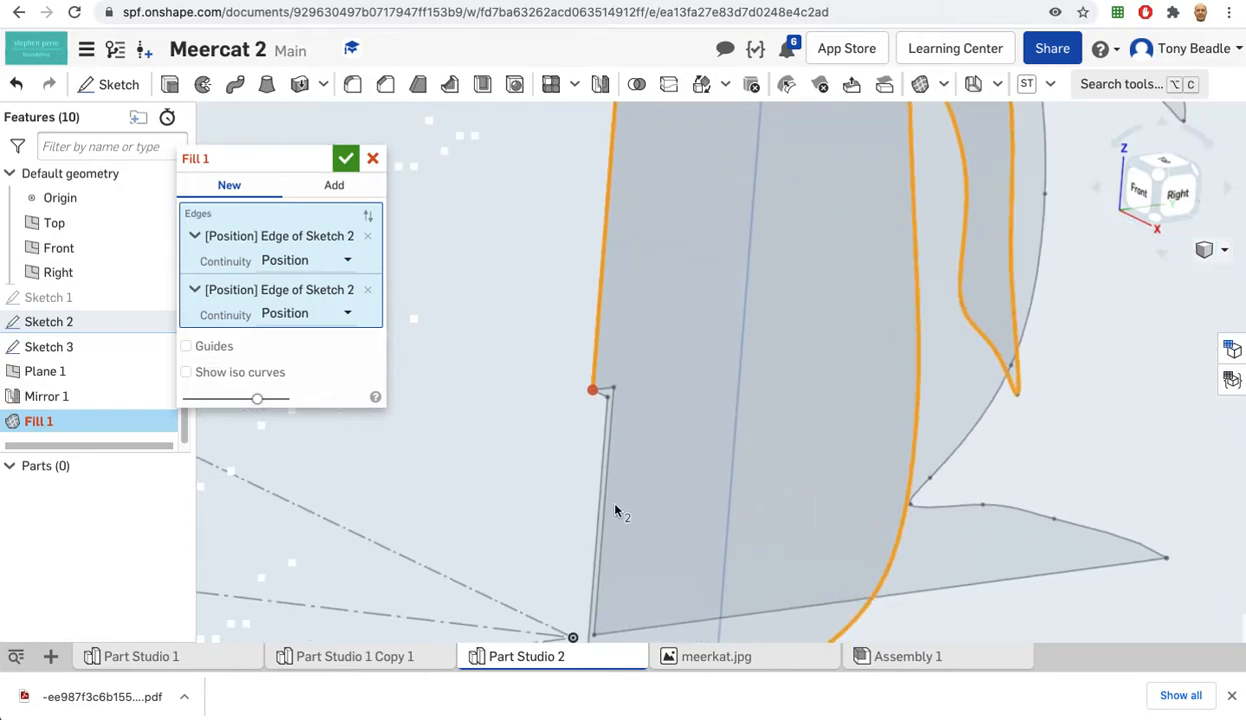
{"action": "left_click", "coordinate": [601, 397]}
{"action": "left_click", "coordinate": [604, 420]}
{"action": "scroll", "coordinate": [728, 423], "scroll_direction": "down", "scroll_amount": 3}
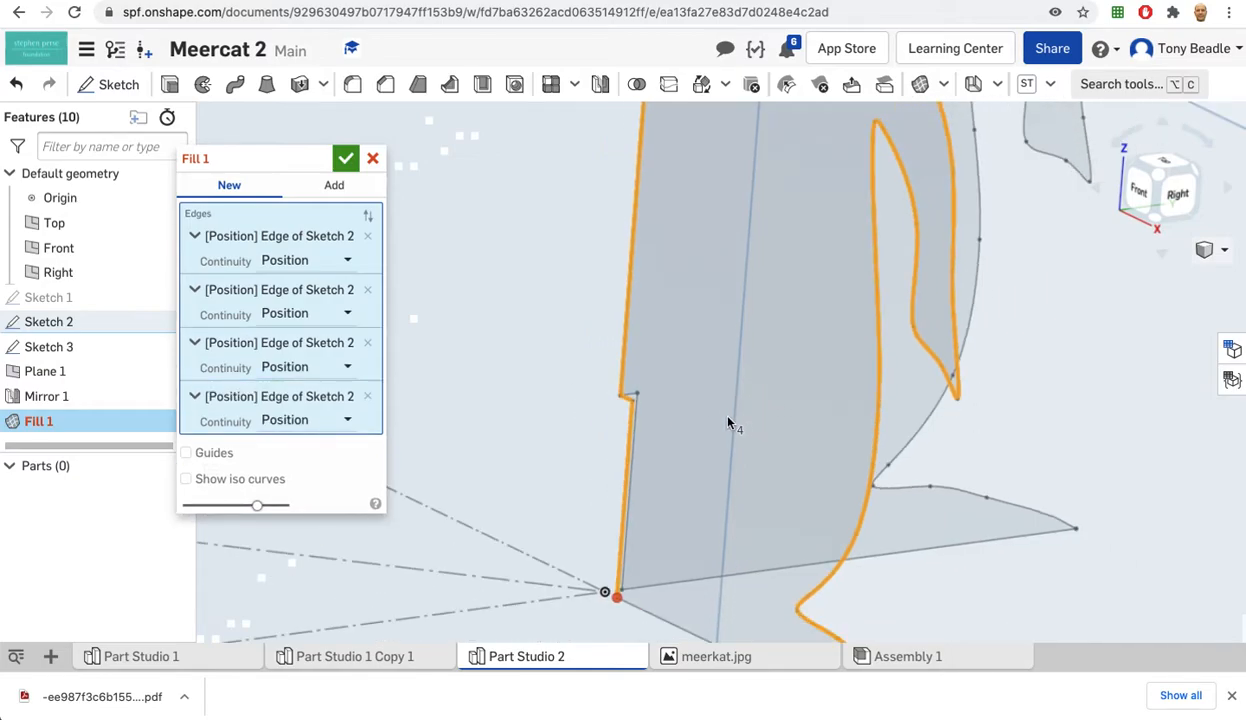
{"action": "left_click", "coordinate": [709, 589]}
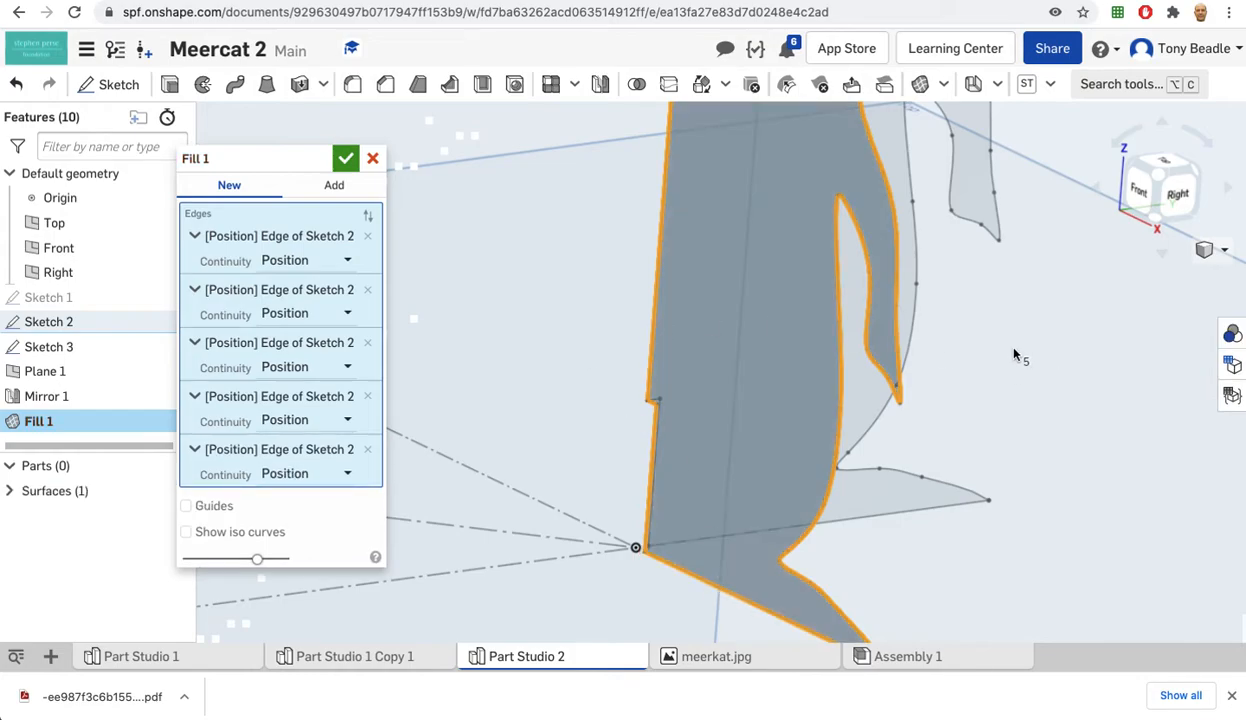
{"action": "left_click", "coordinate": [345, 158]}
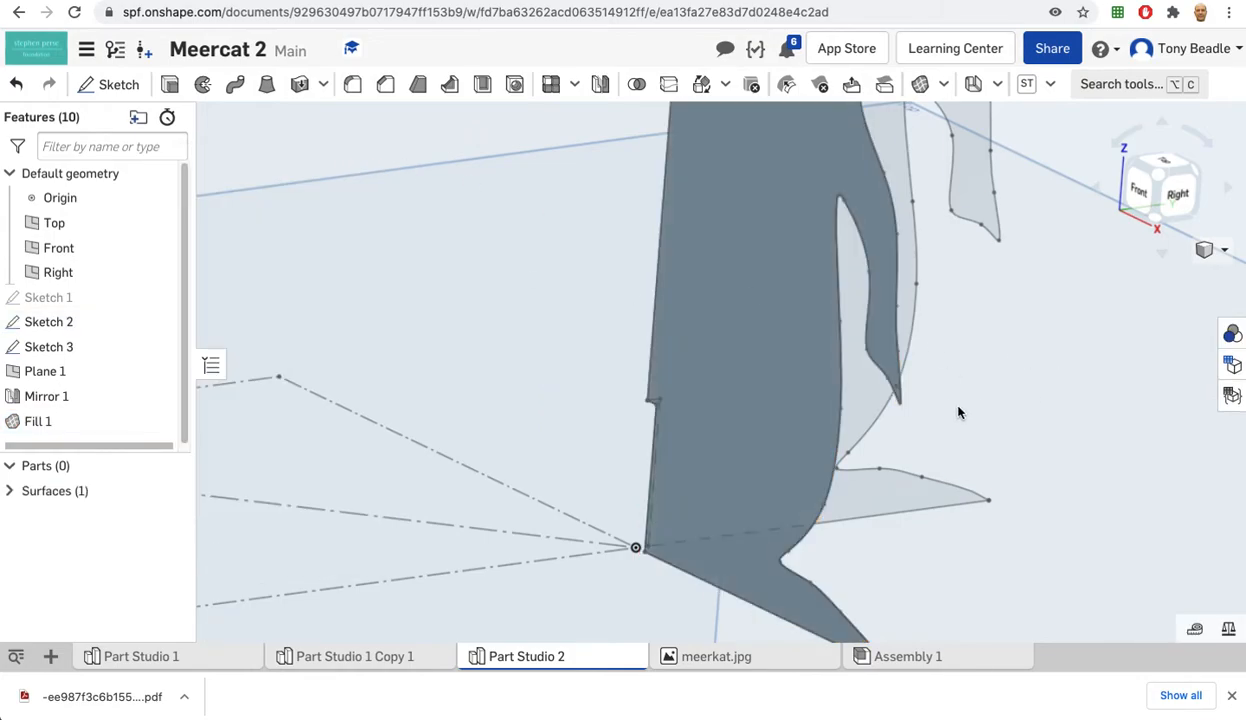
Create a second Fill from the mirrored profile's outline, back, notch and base edges, added to the first surface with Merge with all
{"action": "right_click_drag", "start_coordinate": [983, 418], "coordinate": [925, 306]}
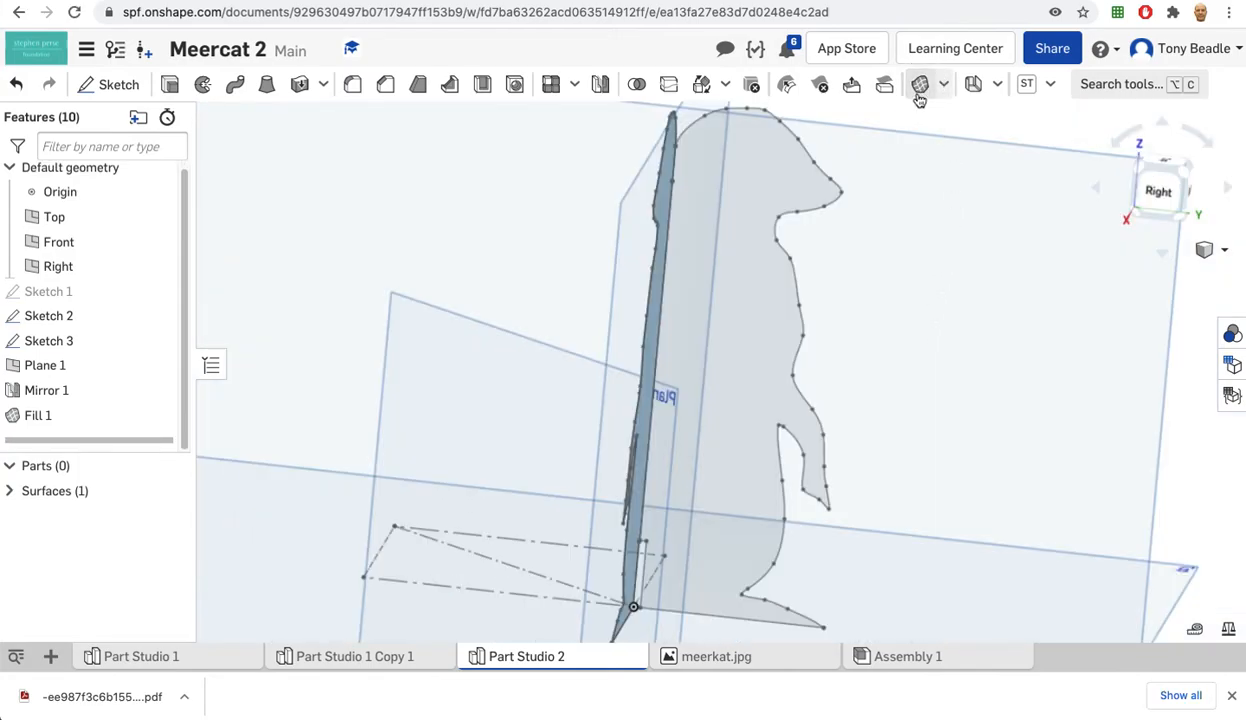
{"action": "left_click", "coordinate": [920, 88]}
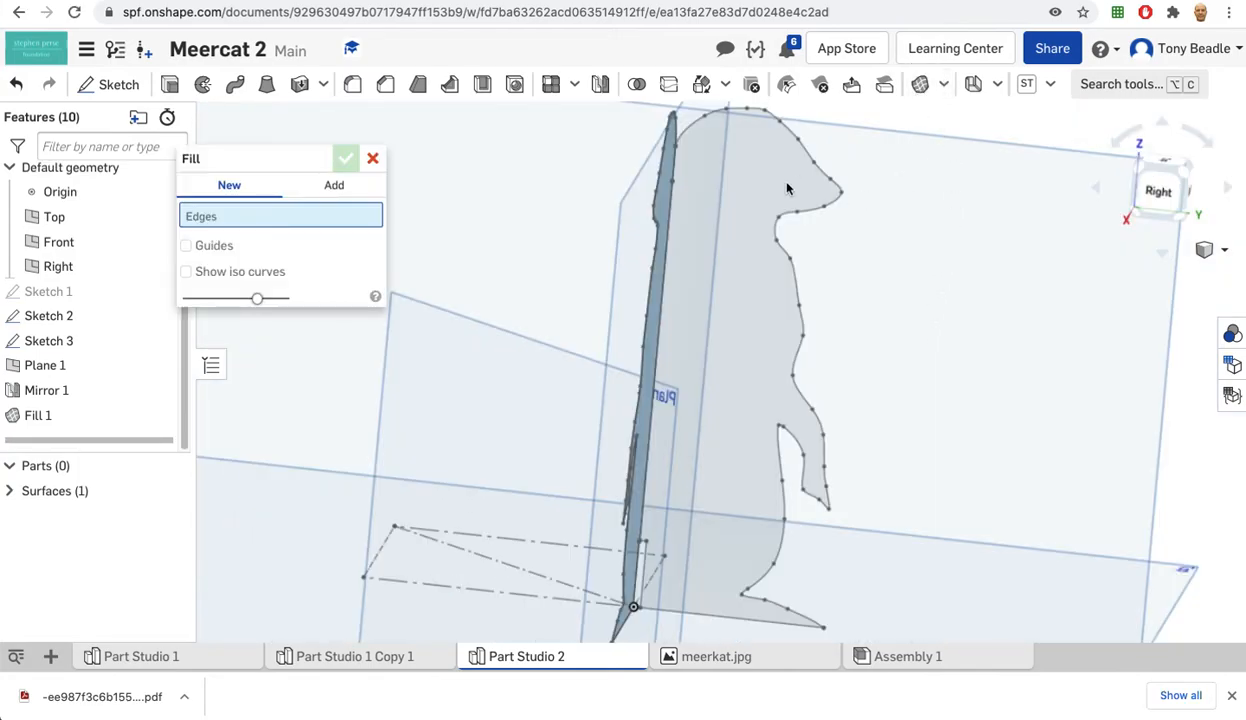
{"action": "left_click", "coordinate": [692, 131]}
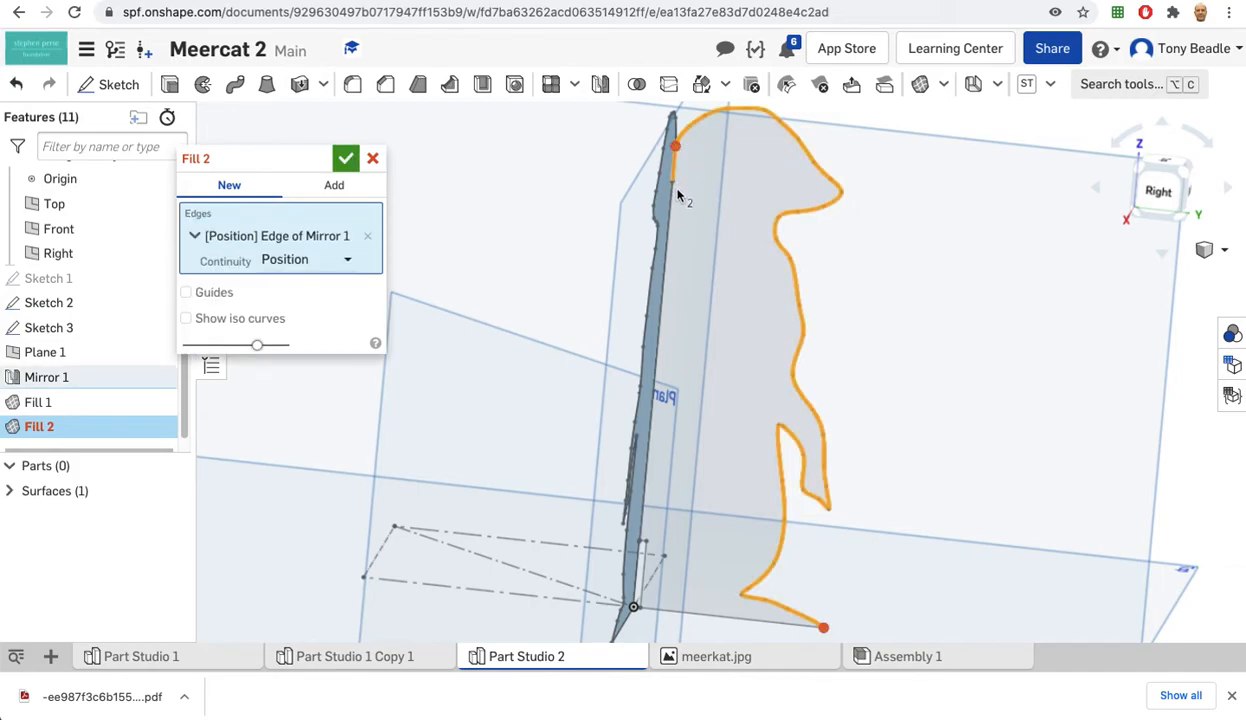
{"action": "left_click", "coordinate": [655, 202]}
{"action": "left_click", "coordinate": [660, 322]}
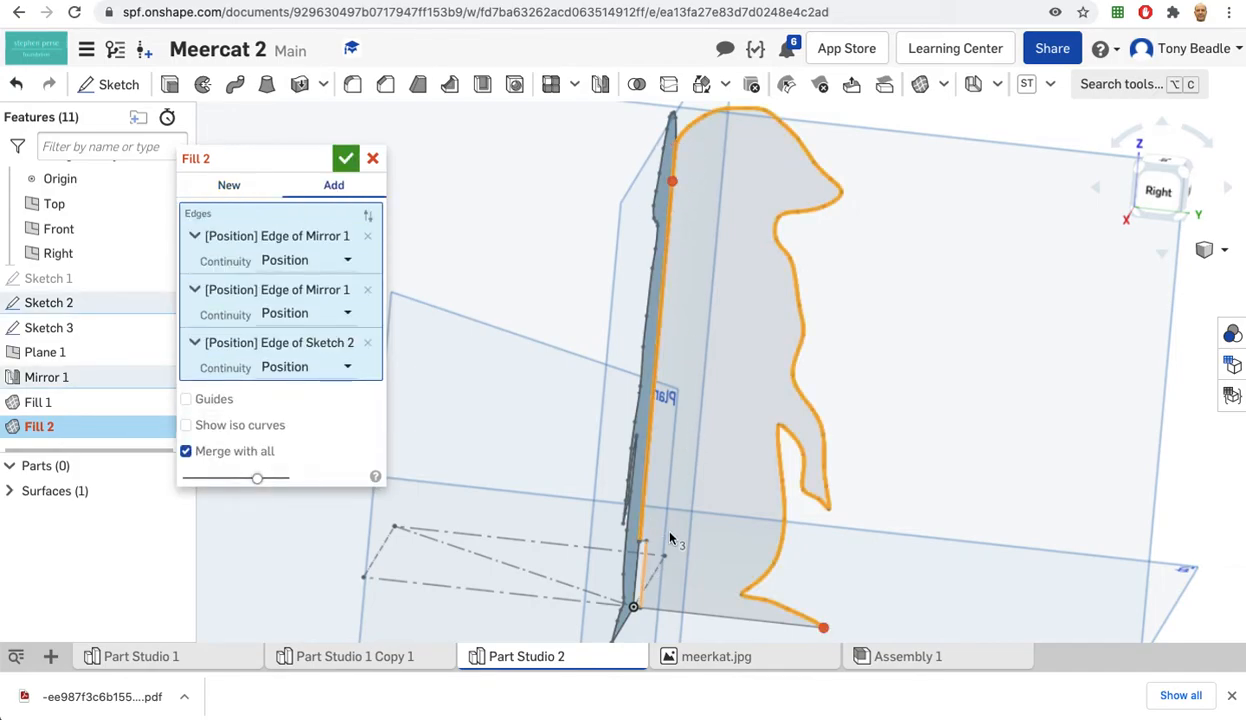
{"action": "scroll", "coordinate": [660, 540], "scroll_direction": "up", "scroll_amount": 5}
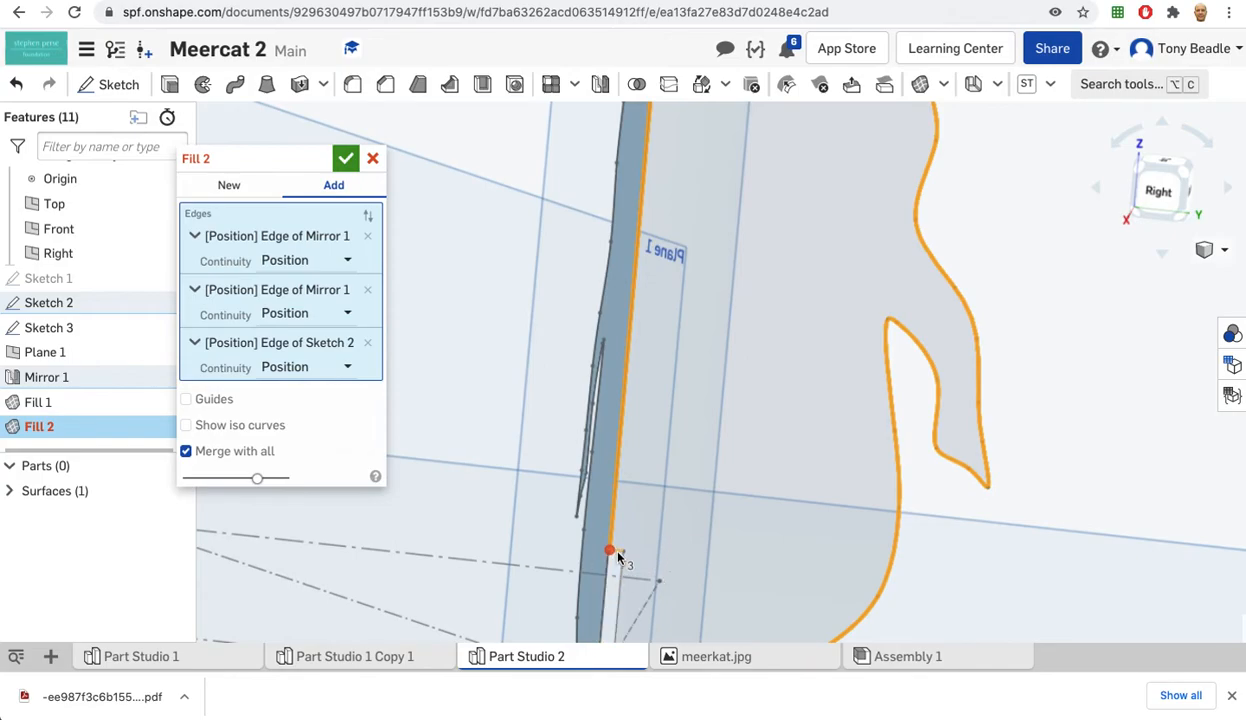
{"action": "left_click", "coordinate": [621, 575]}
{"action": "left_click", "coordinate": [740, 482]}
{"action": "scroll", "coordinate": [740, 482], "scroll_direction": "down", "scroll_amount": 3}
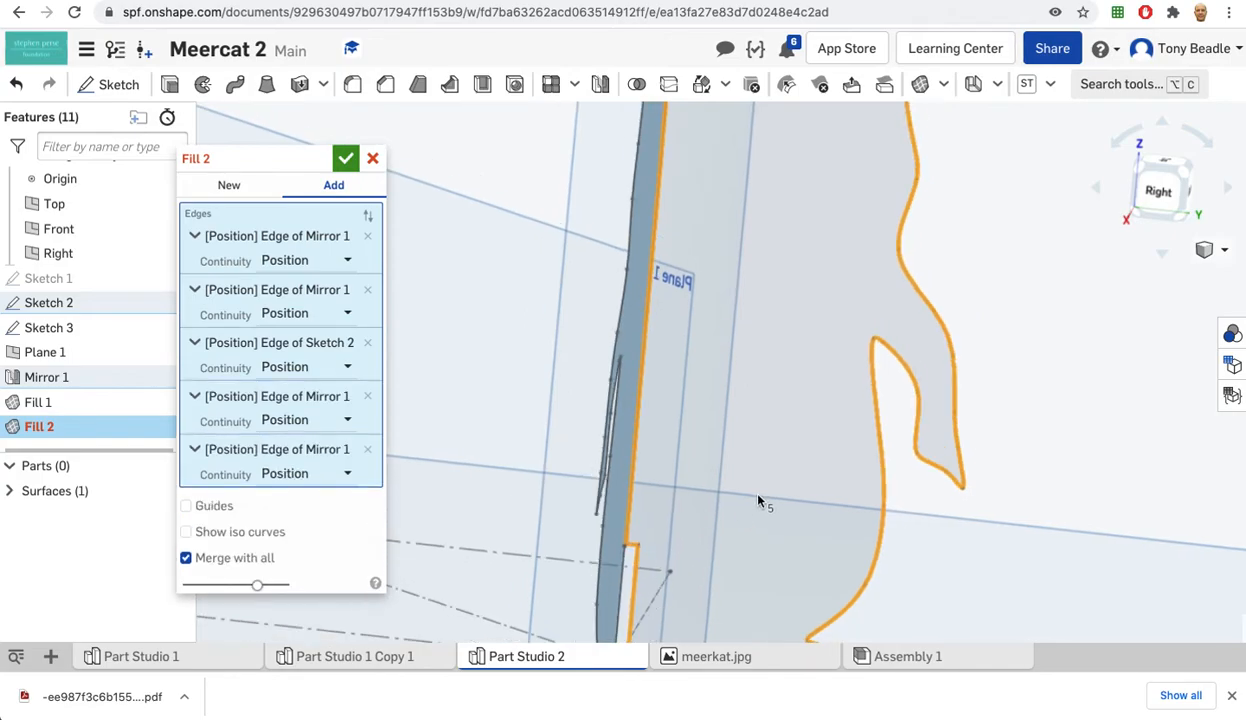
{"action": "left_click", "coordinate": [750, 596]}
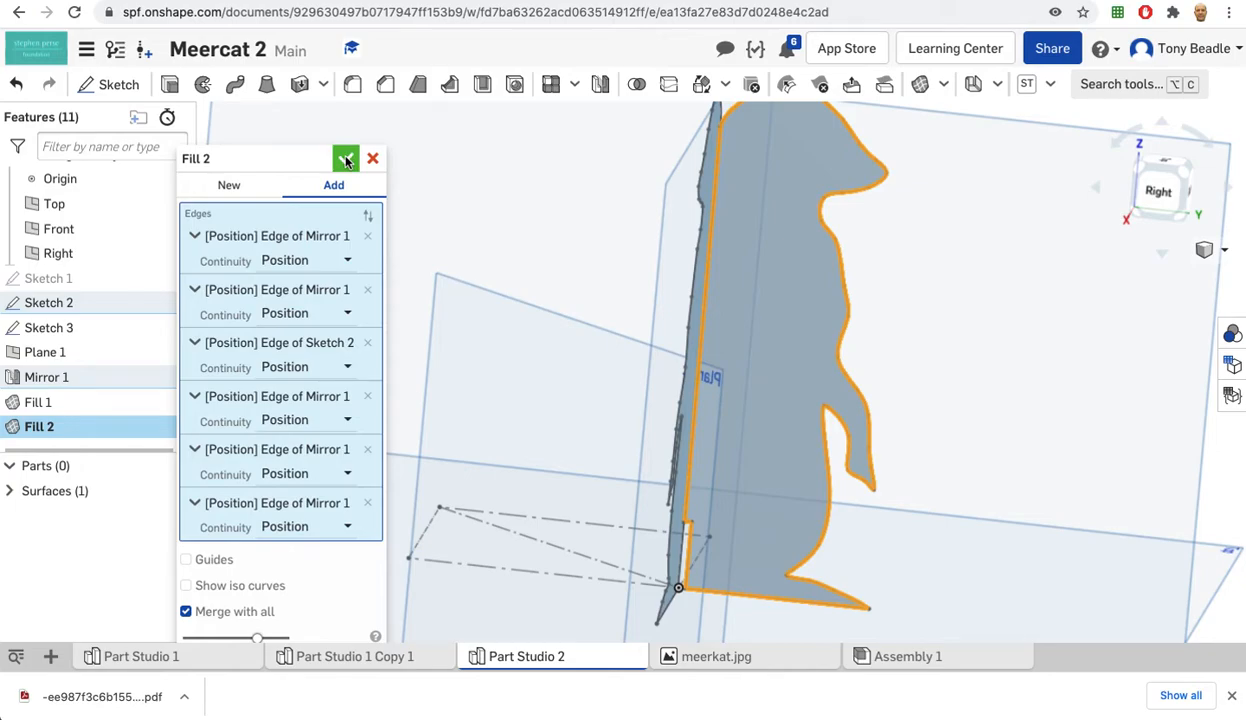
{"action": "left_click", "coordinate": [346, 160]}
Start a new sketch on Plane 1, viewed normal to the sketch plane
{"action": "right_click_drag", "start_coordinate": [990, 402], "coordinate": [1015, 428]}
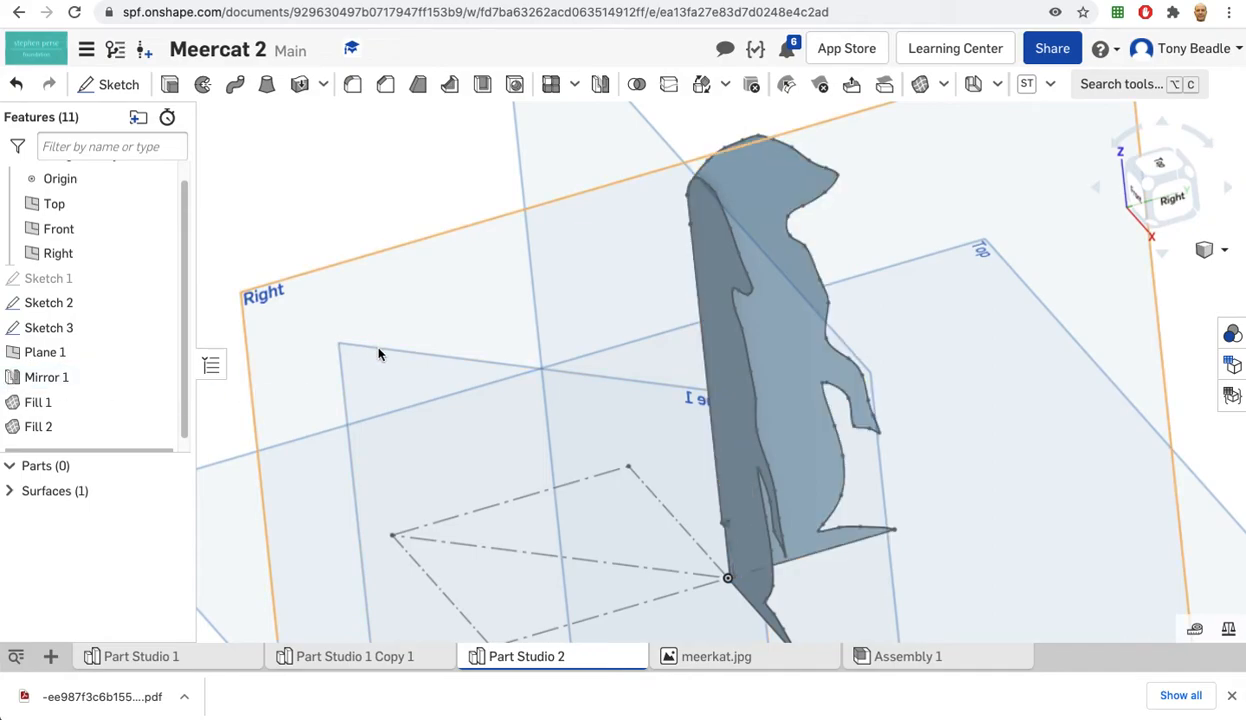
{"action": "mouse_move", "coordinate": [259, 220]}
{"action": "right_mouse_down"}
{"action": "mouse_move", "coordinate": [306, 234]}
{"action": "mouse_move", "coordinate": [344, 342]}
{"action": "right_mouse_up"}
{"action": "left_click", "coordinate": [350, 338]}
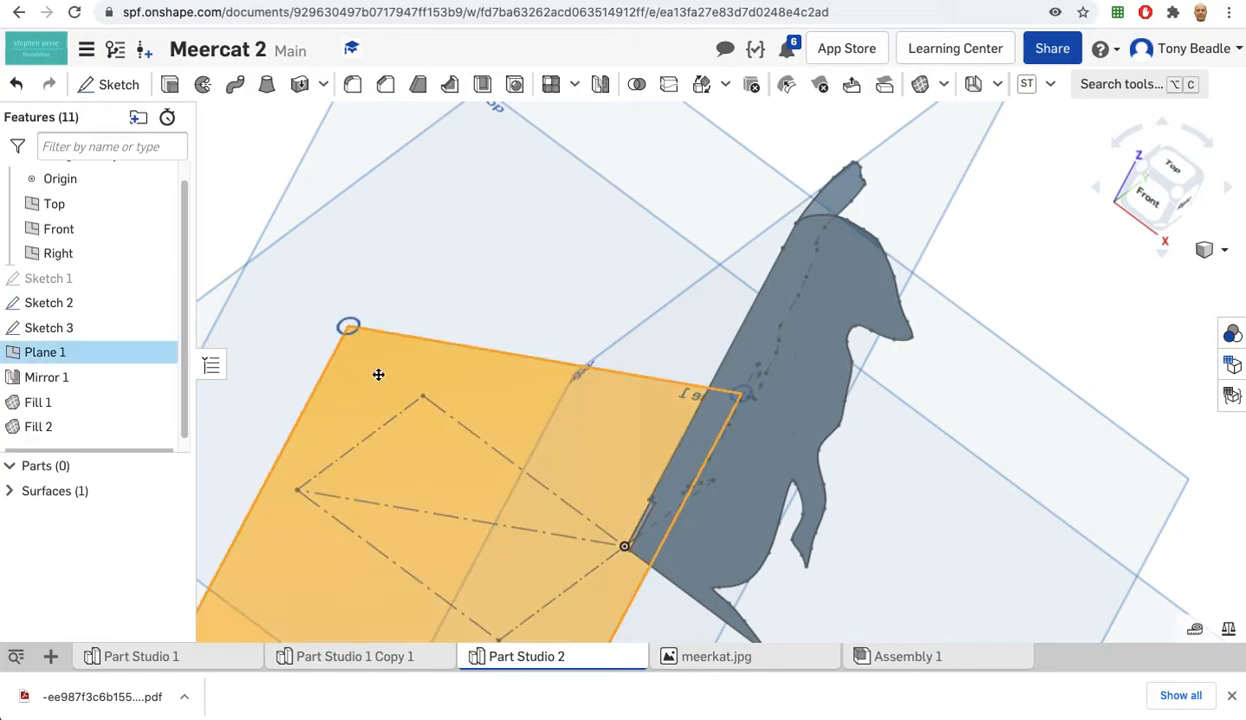
{"action": "left_click", "coordinate": [112, 84]}
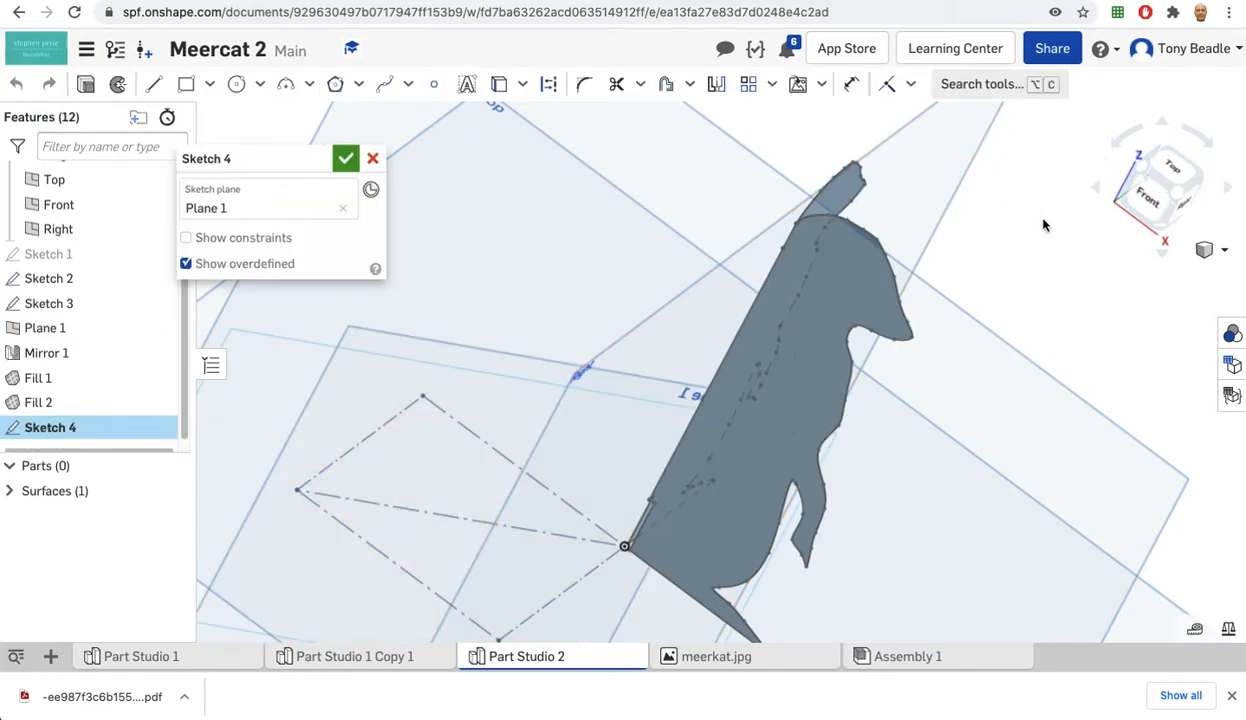
{"action": "right_click", "coordinate": [1078, 263]}
{"action": "left_click", "coordinate": [1142, 402]}
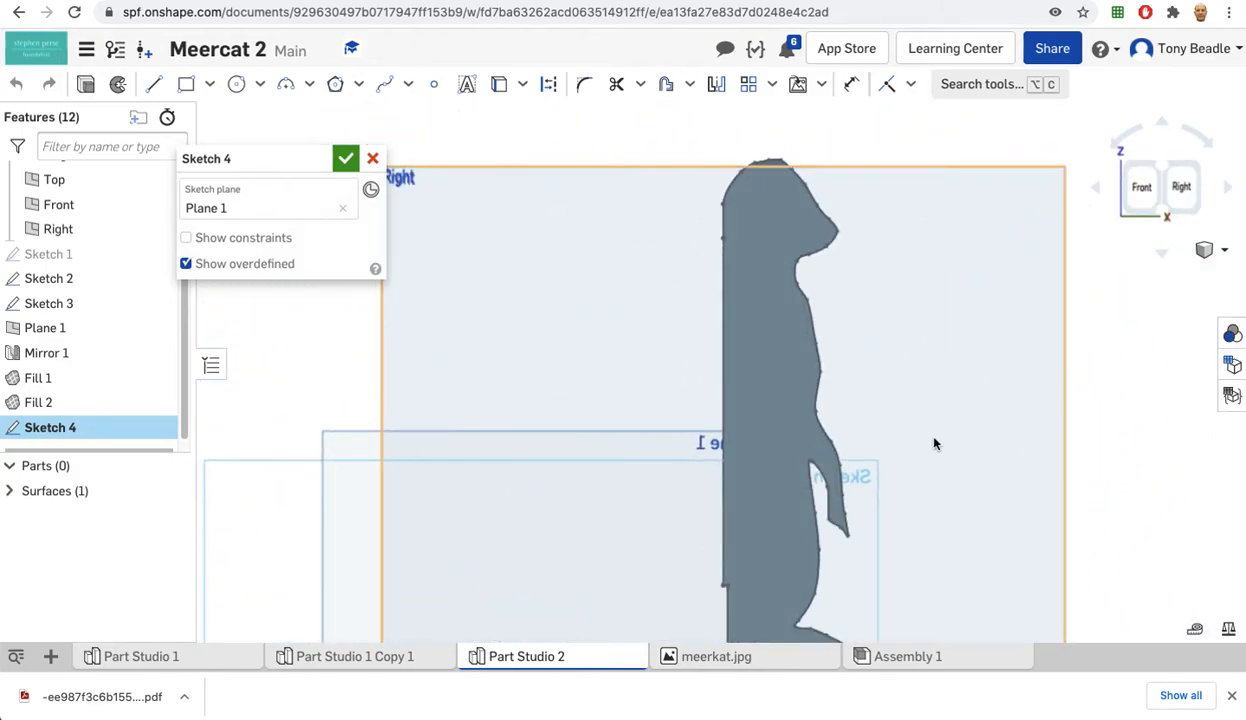
Draw a horizontal line along the diagonal at base level, running through the origin to a point under the meerkat's body
{"action": "middle_click_drag", "start_coordinate": [934, 439], "coordinate": [977, 261]}
{"action": "scroll", "coordinate": [979, 265], "scroll_direction": "up", "scroll_amount": 3}
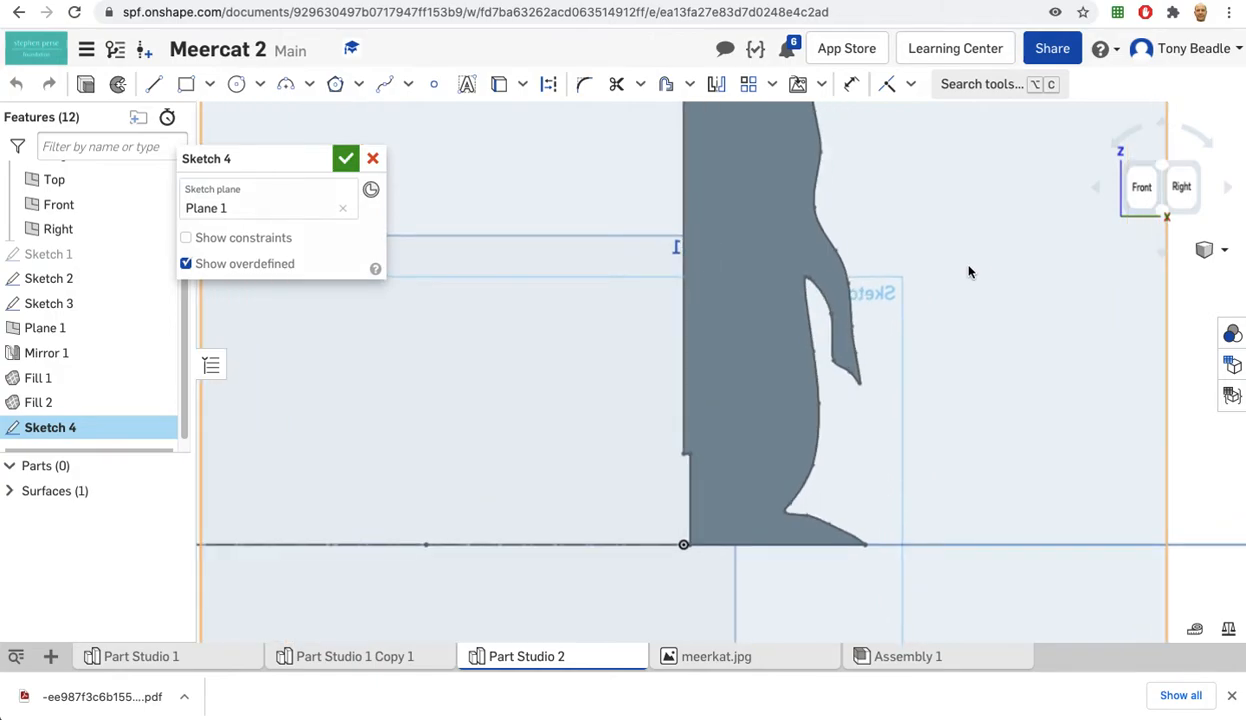
{"action": "left_click", "coordinate": [155, 87]}
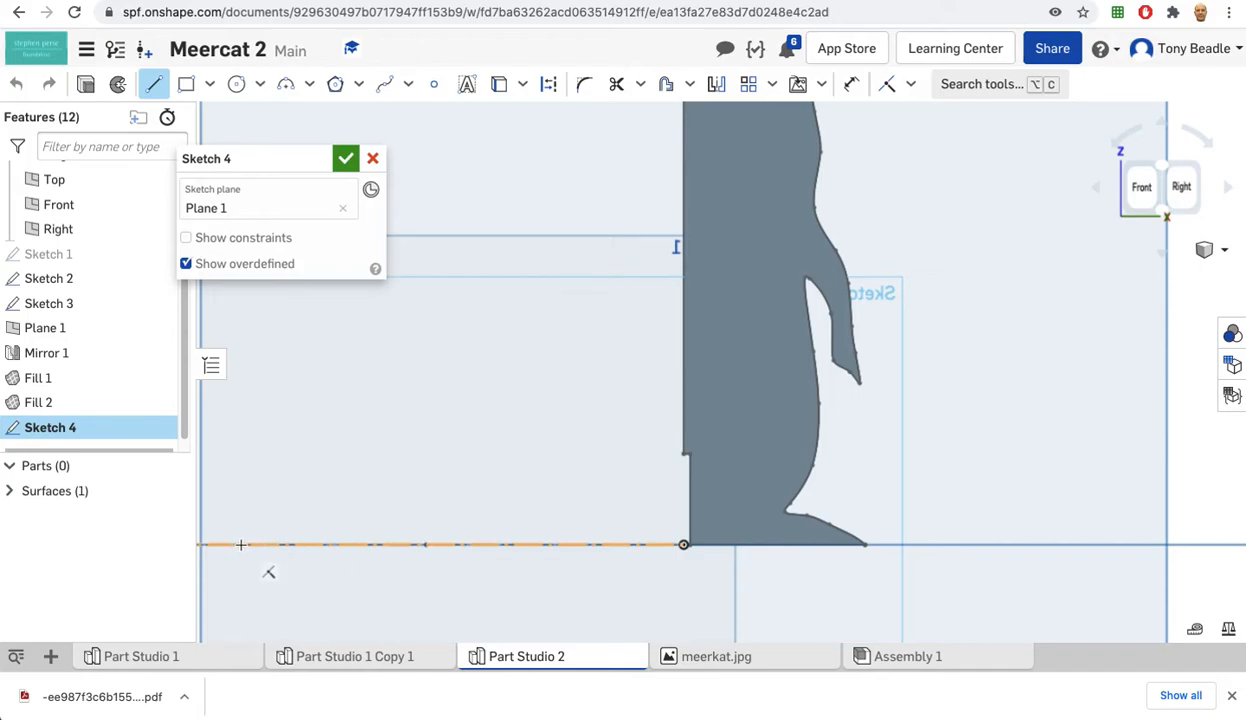
{"action": "left_click", "coordinate": [757, 545]}
{"action": "key", "text": "Escape"}
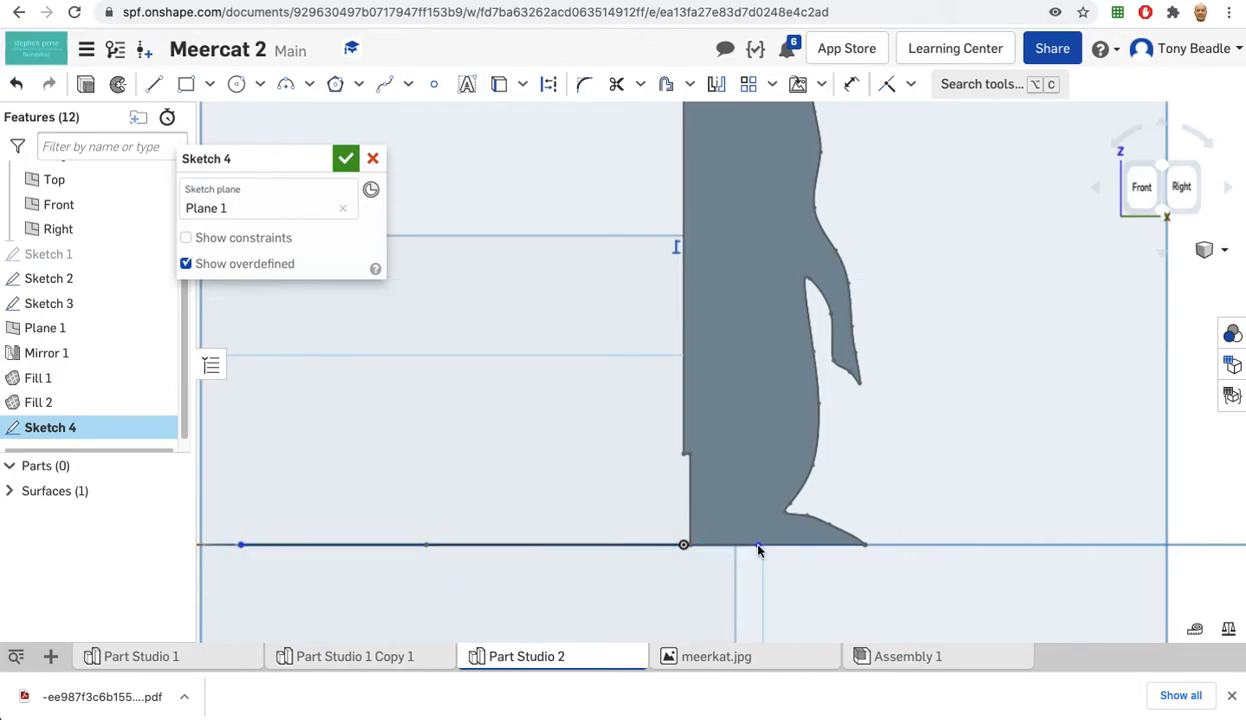
Draw a spline from the base line's end under the body, up across the meerkat's back edge and down to the line's far end
{"action": "left_click", "coordinate": [385, 85]}
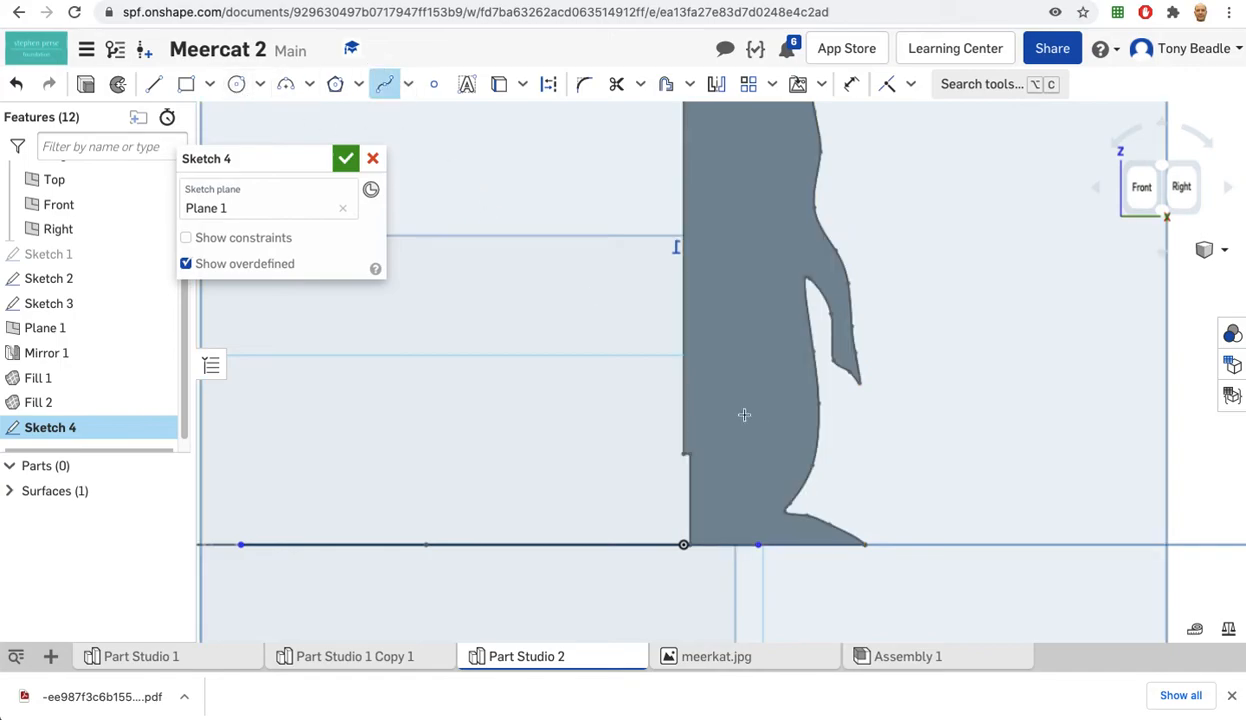
{"action": "left_click", "coordinate": [757, 545]}
{"action": "left_click", "coordinate": [795, 450]}
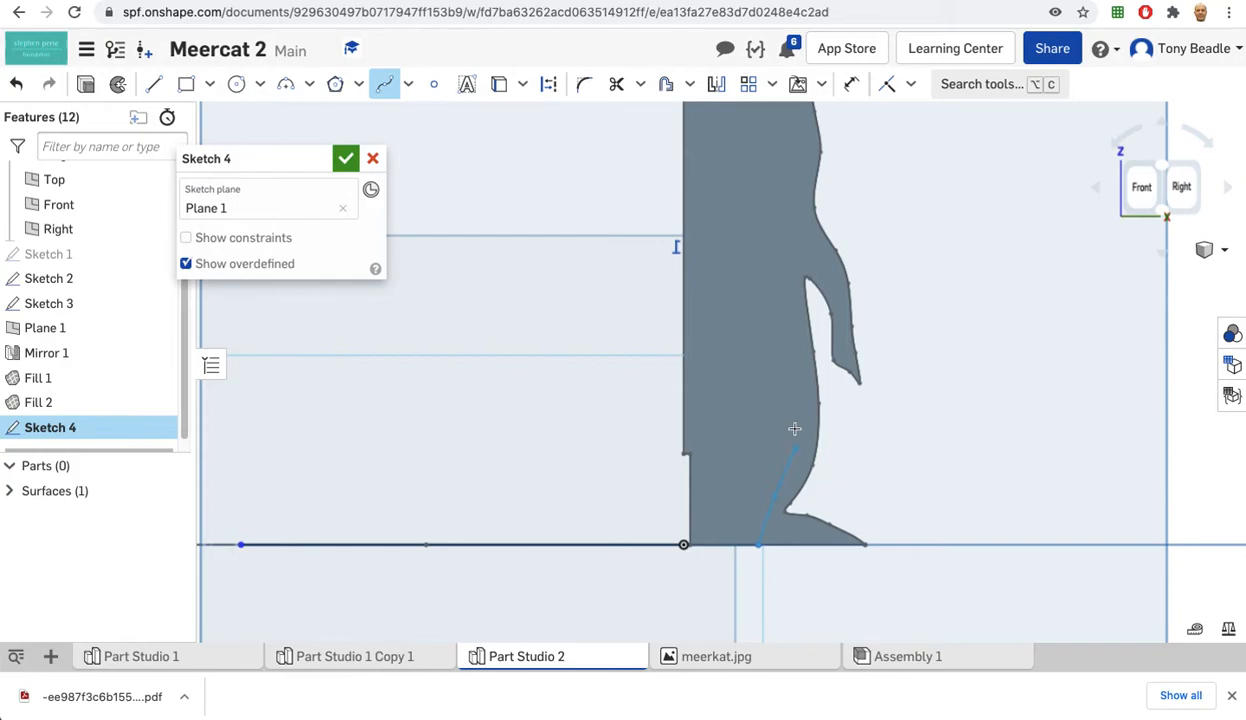
{"action": "left_click", "coordinate": [755, 397]}
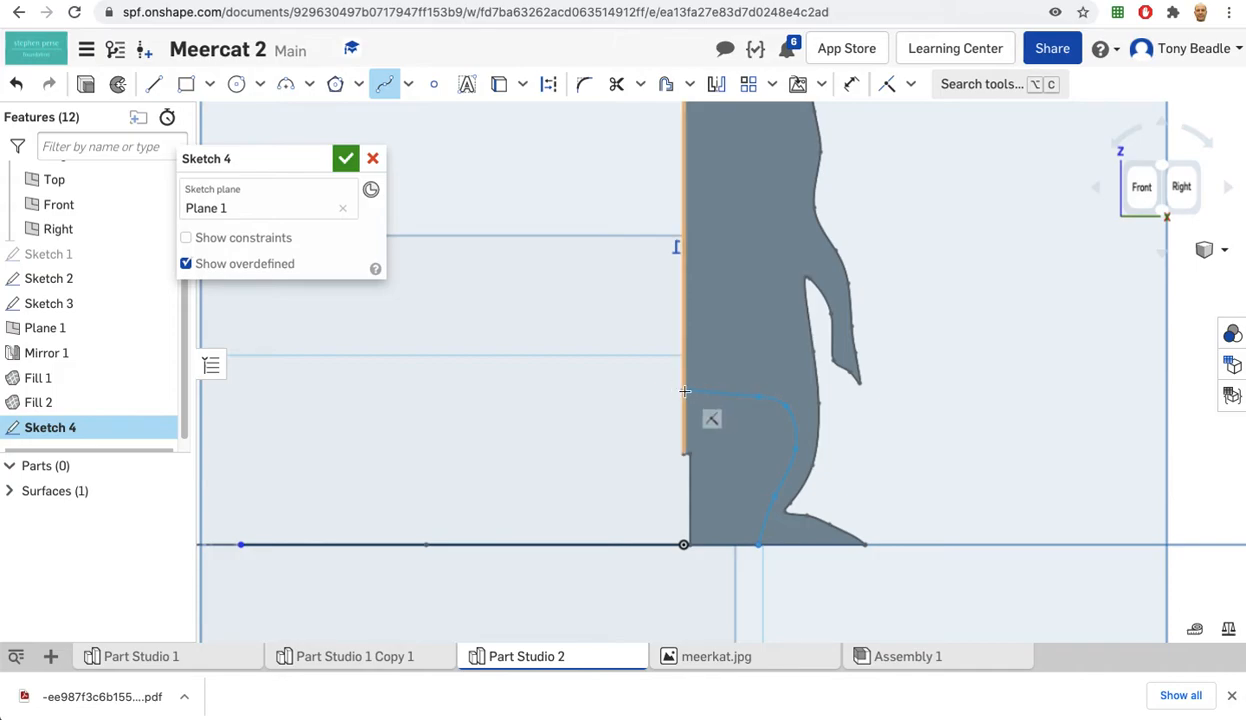
{"action": "left_click", "coordinate": [684, 391]}
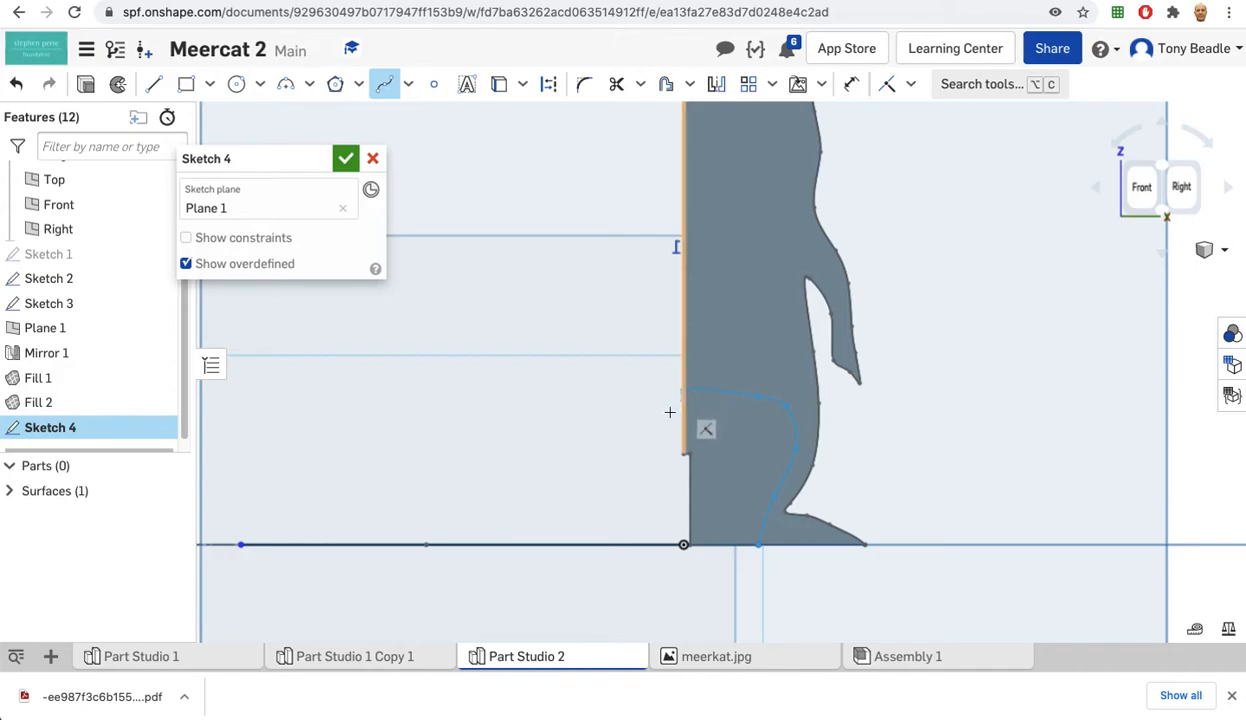
{"action": "left_click", "coordinate": [652, 460]}
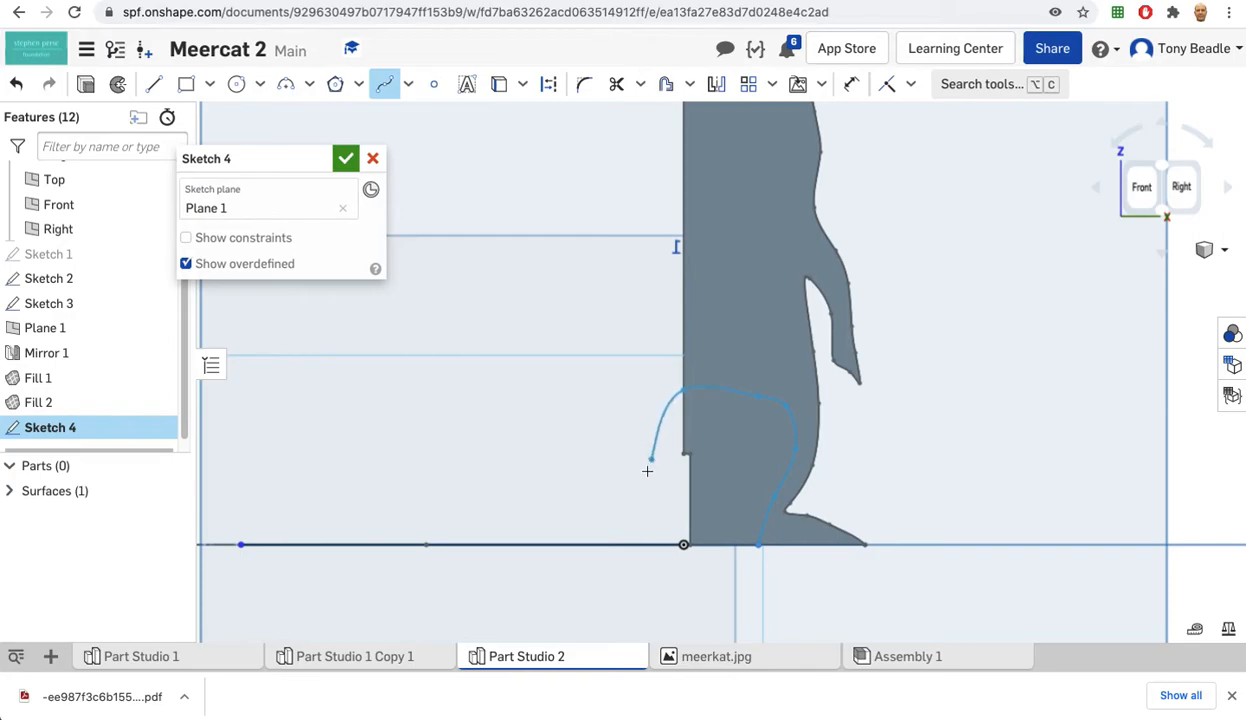
{"action": "left_click", "coordinate": [589, 489]}
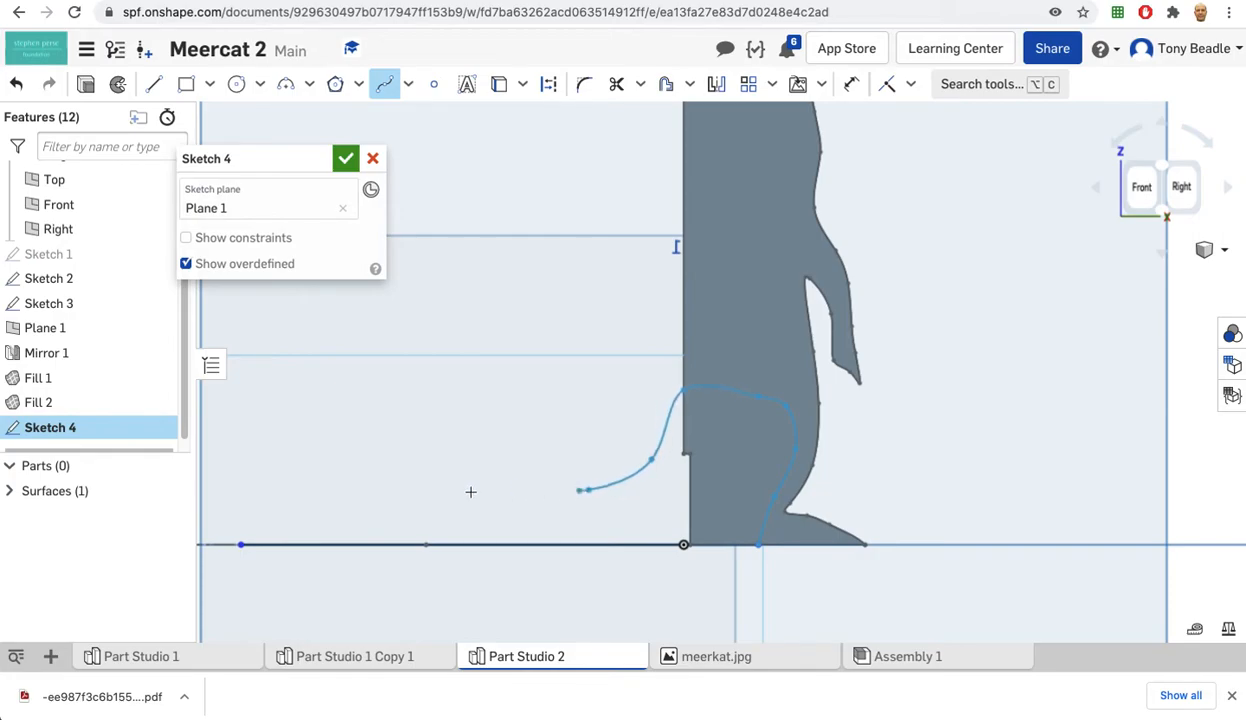
{"action": "left_click", "coordinate": [453, 501]}
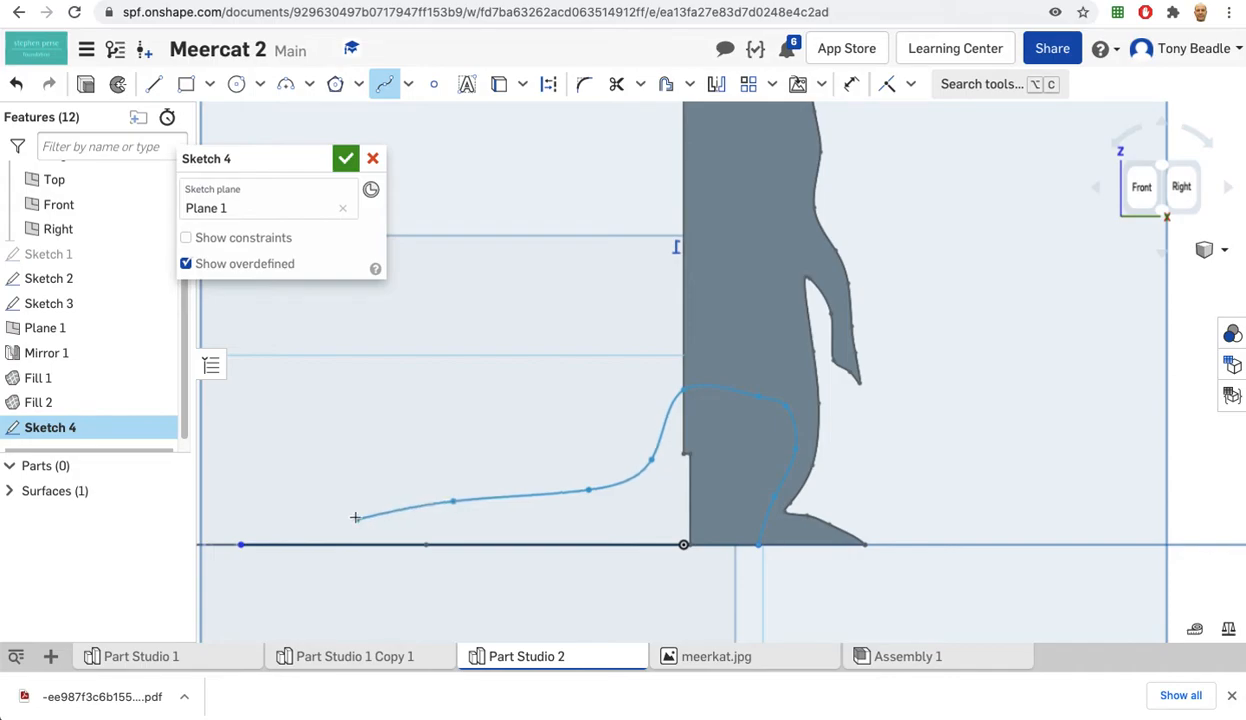
{"action": "left_click", "coordinate": [242, 543]}
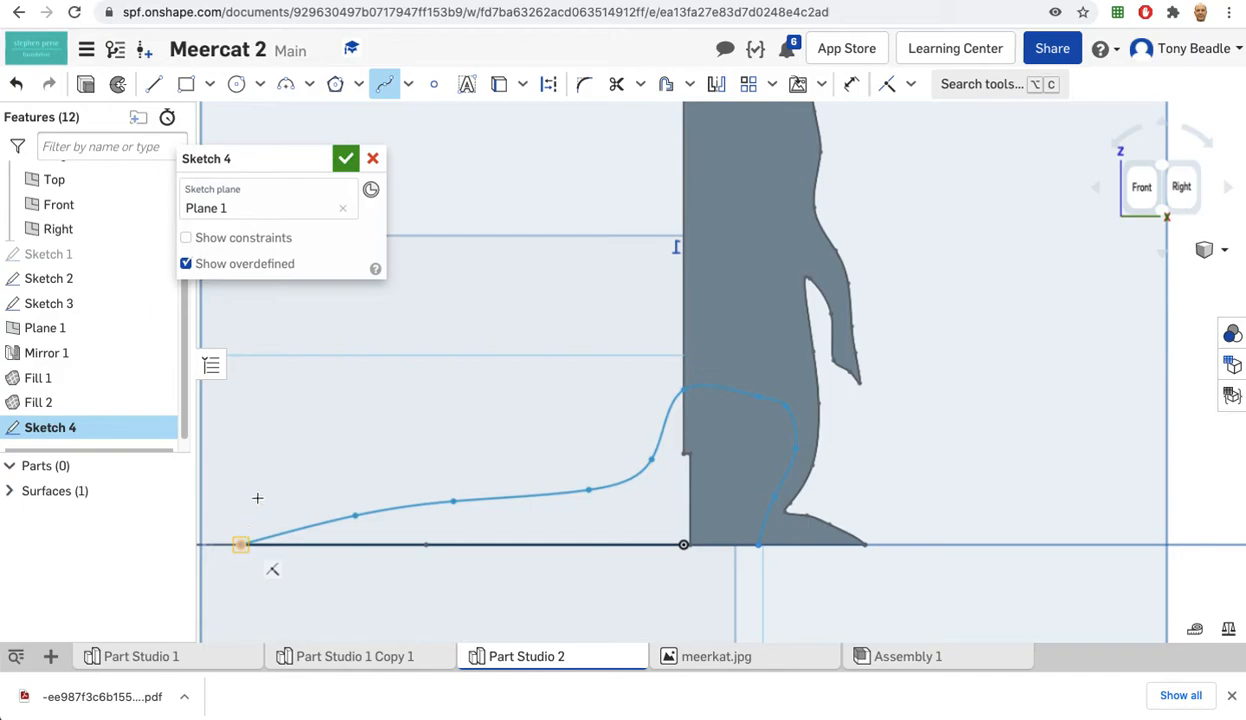
{"action": "key", "text": "Escape"}
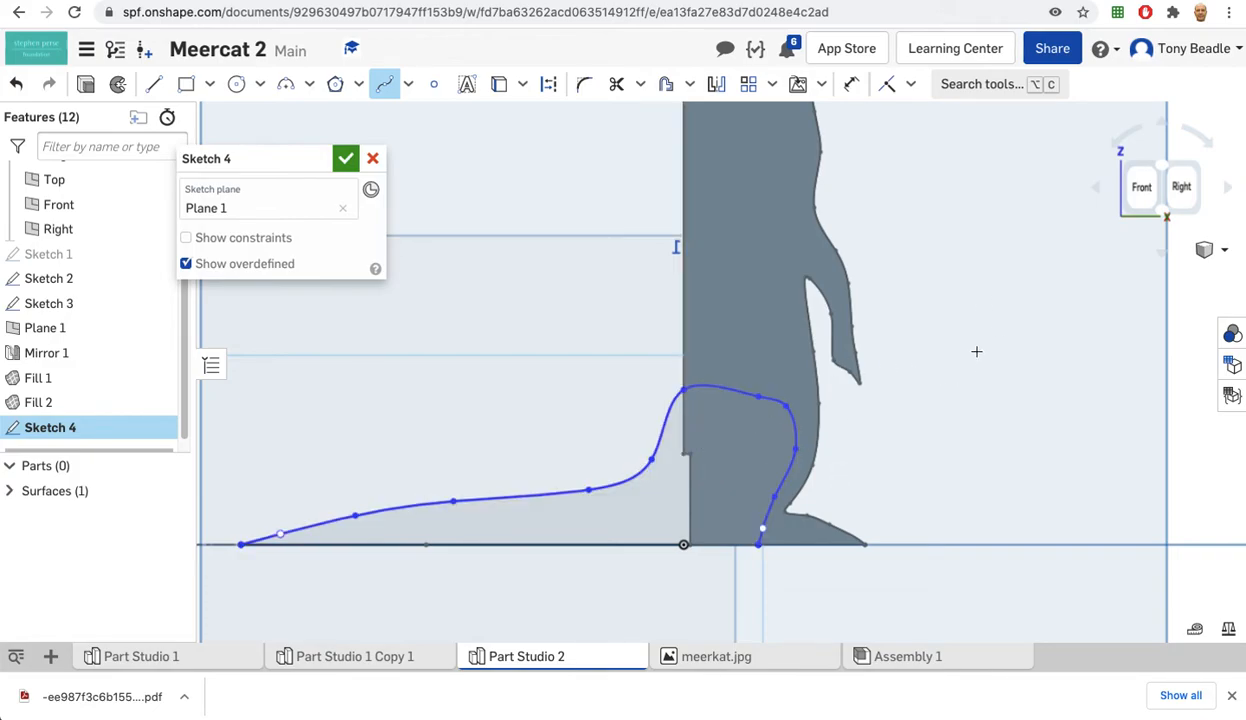
Draw a narrow slot rectangle, 1 mm wide and 8.175 mm high, from the meerkat's back edge above the spline down to the notch level
{"action": "scroll", "coordinate": [976, 351], "scroll_direction": "up", "scroll_amount": 5}
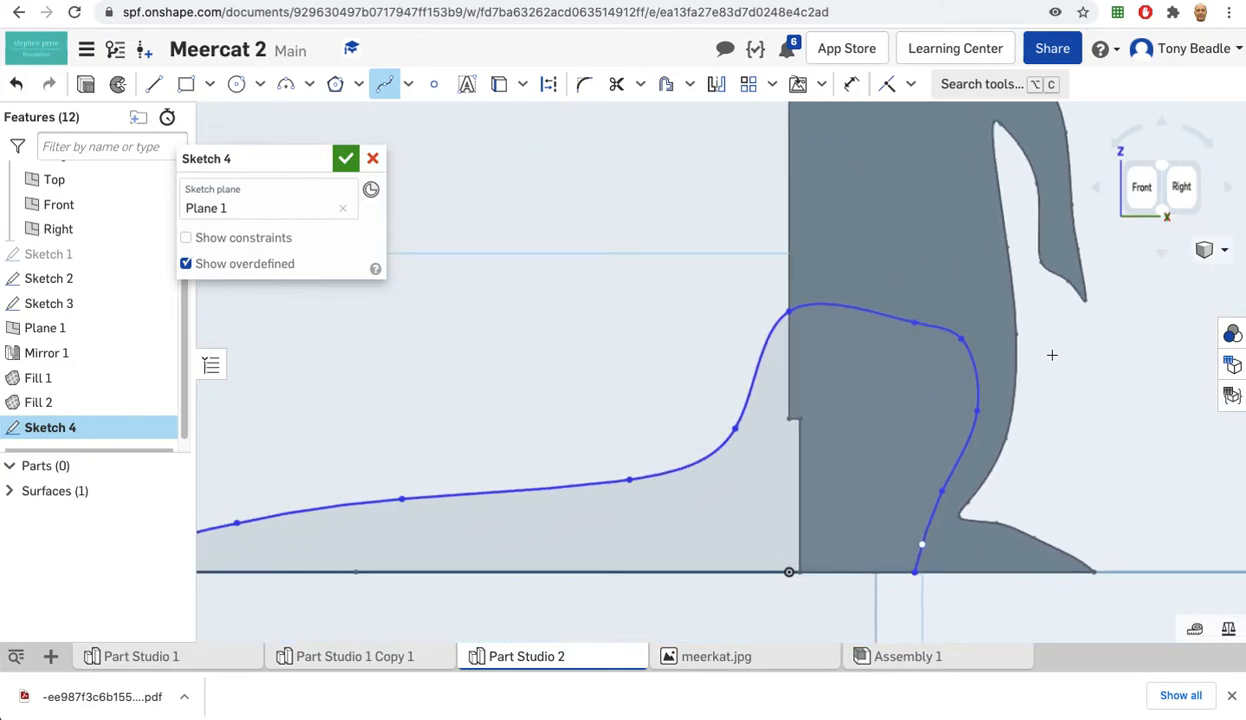
{"action": "scroll", "coordinate": [1052, 355], "scroll_direction": "up", "scroll_amount": 4}
{"action": "scroll", "coordinate": [798, 387], "scroll_direction": "up", "scroll_amount": 2}
{"action": "middle_click_drag", "start_coordinate": [723, 370], "coordinate": [865, 339]}
{"action": "scroll", "coordinate": [865, 339], "scroll_direction": "up", "scroll_amount": 2}
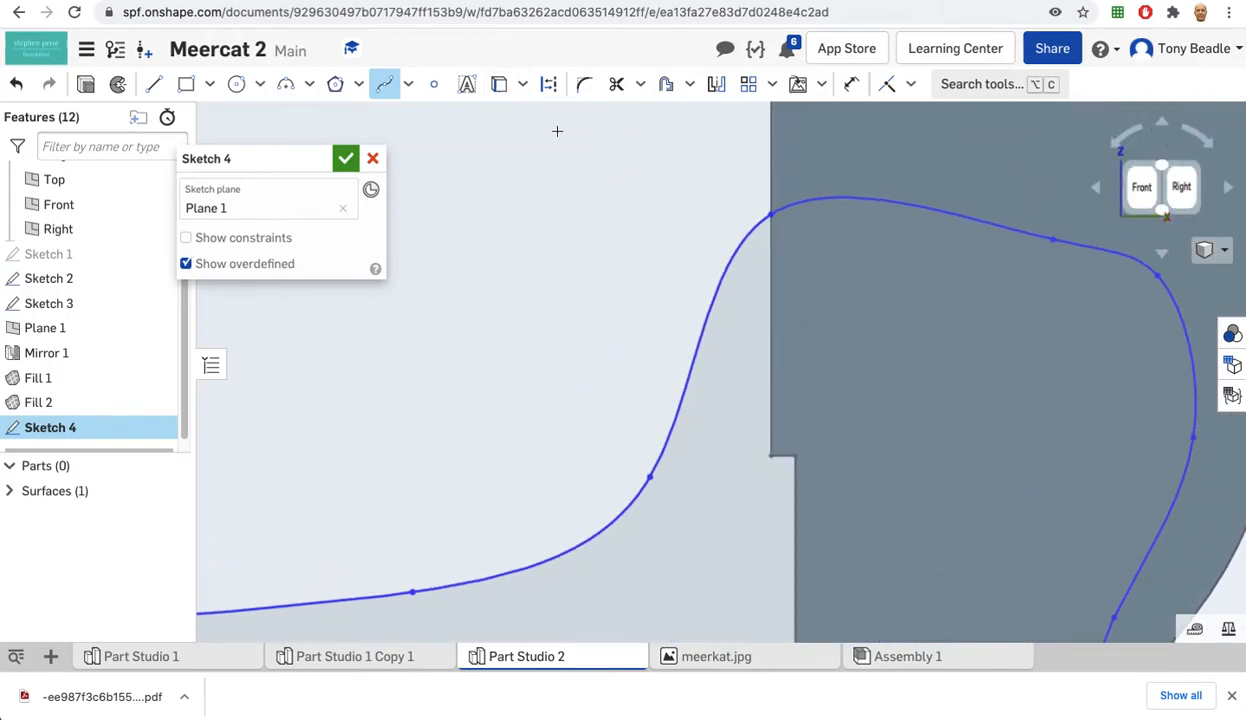
{"action": "left_click", "coordinate": [186, 84]}
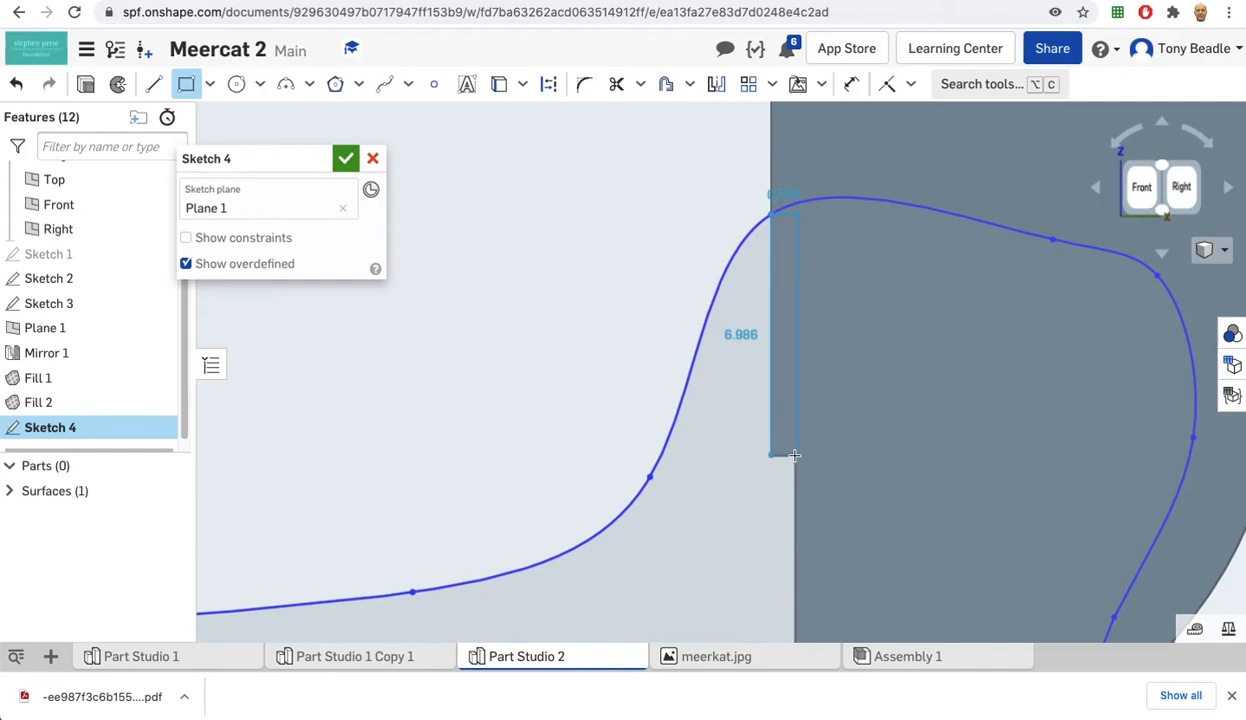
{"action": "key", "text": "Escape"}
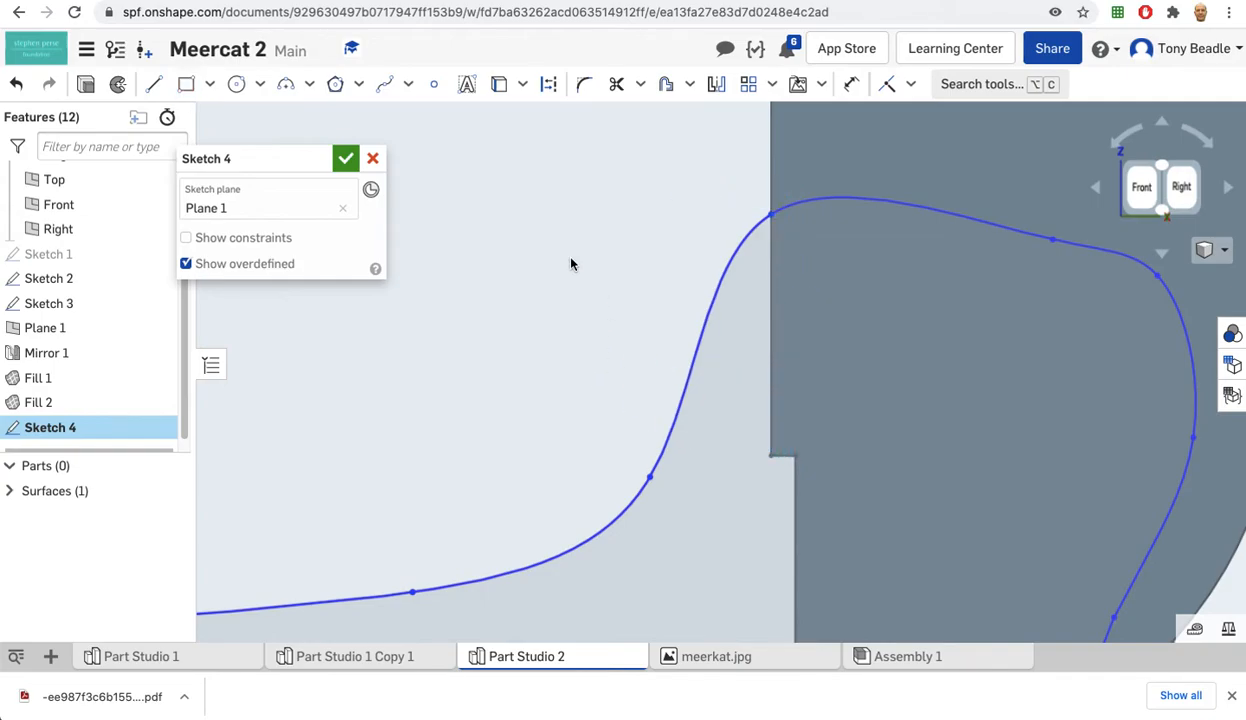
{"action": "left_click", "coordinate": [190, 90]}
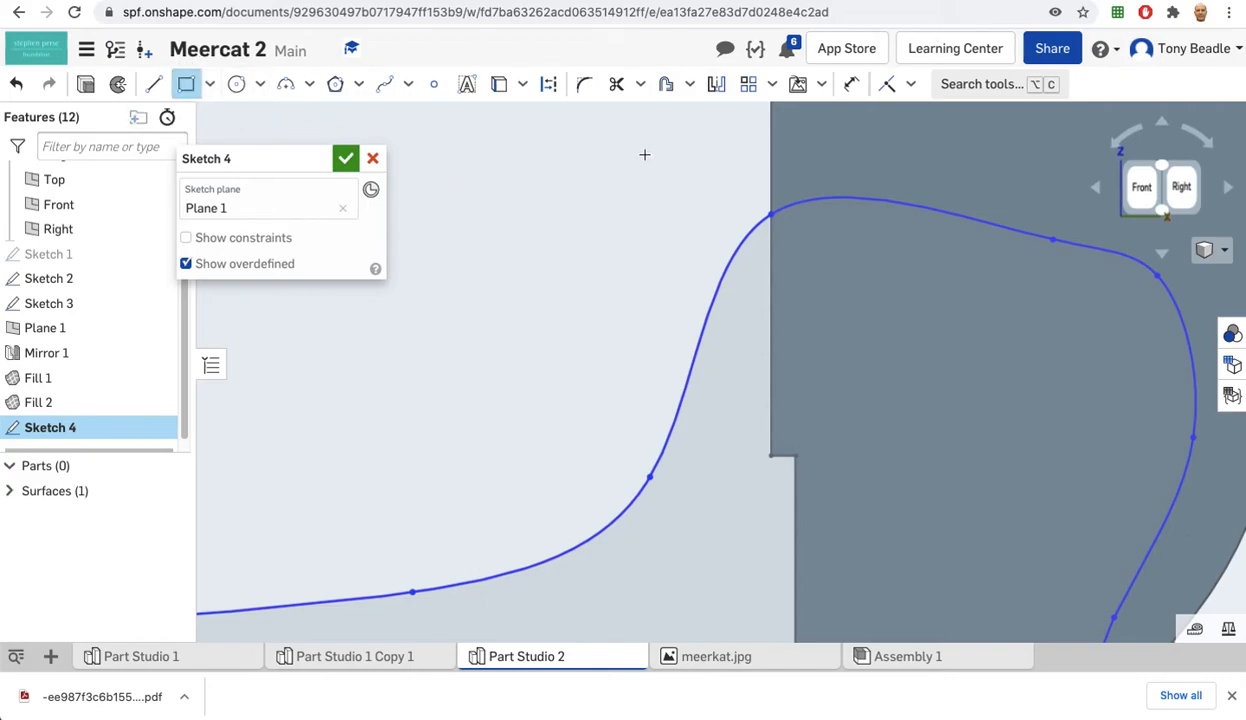
{"action": "left_click", "coordinate": [770, 175]}
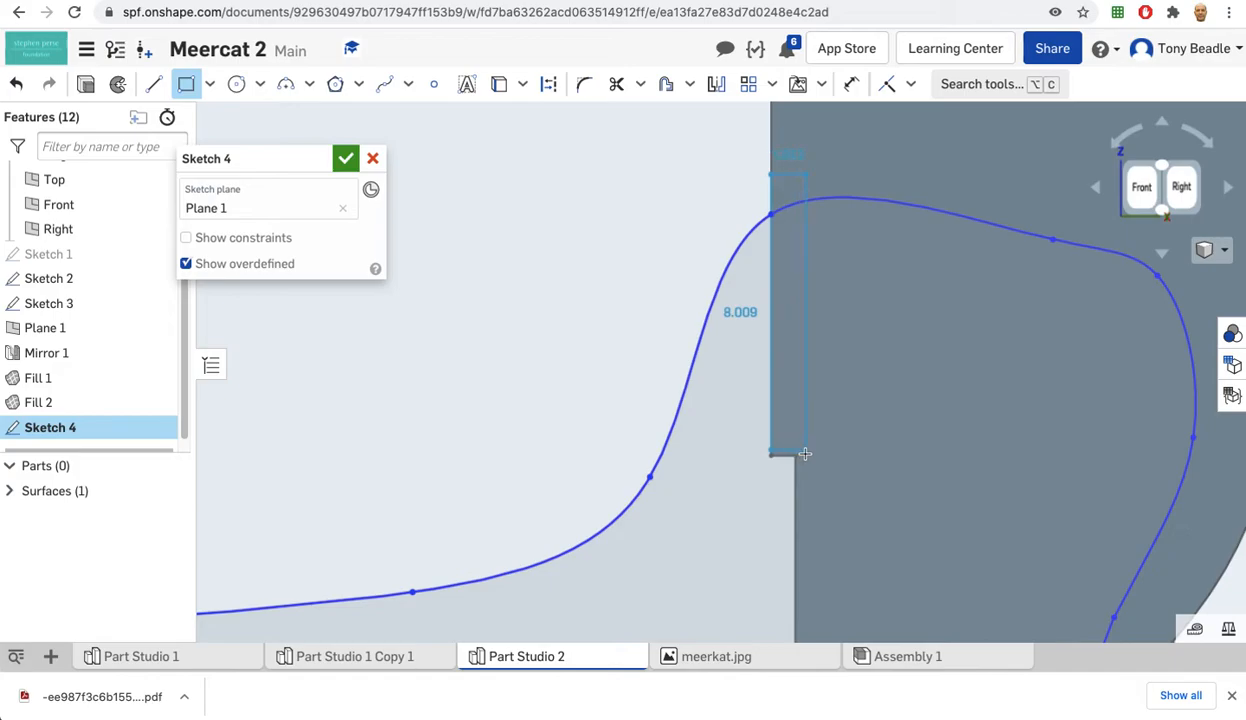
{"action": "left_click", "coordinate": [805, 456]}
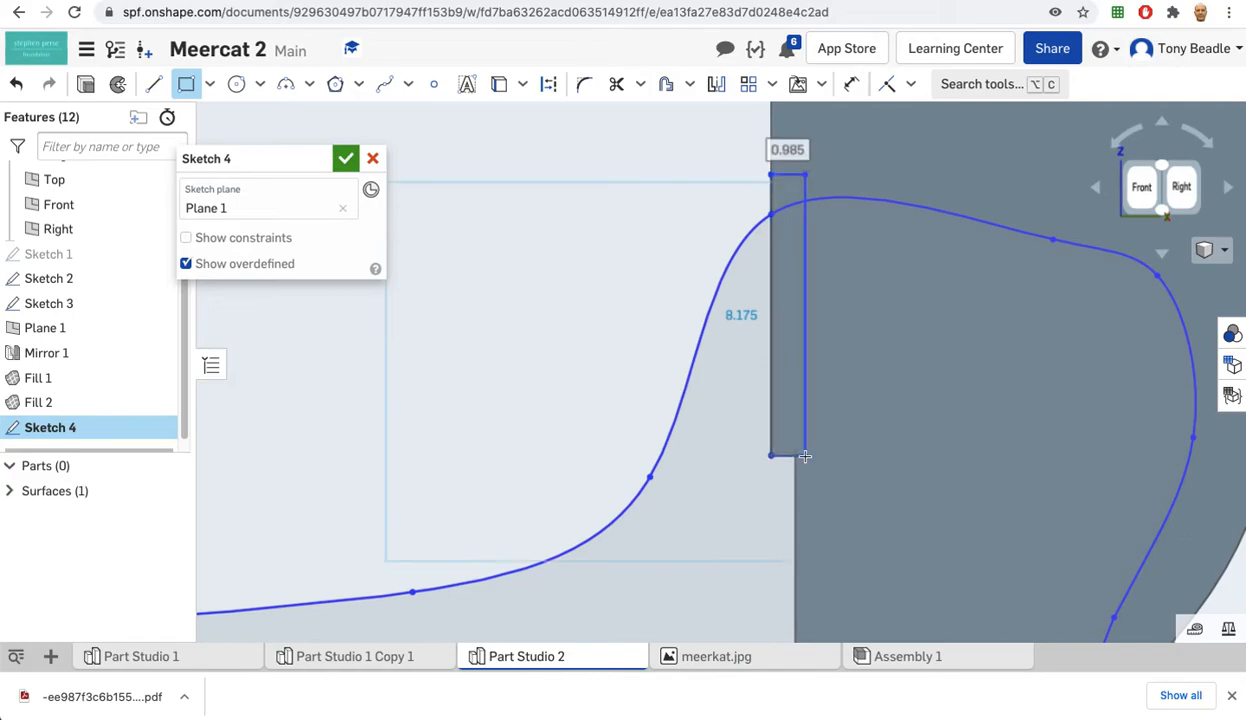
{"action": "type", "text": "1"}
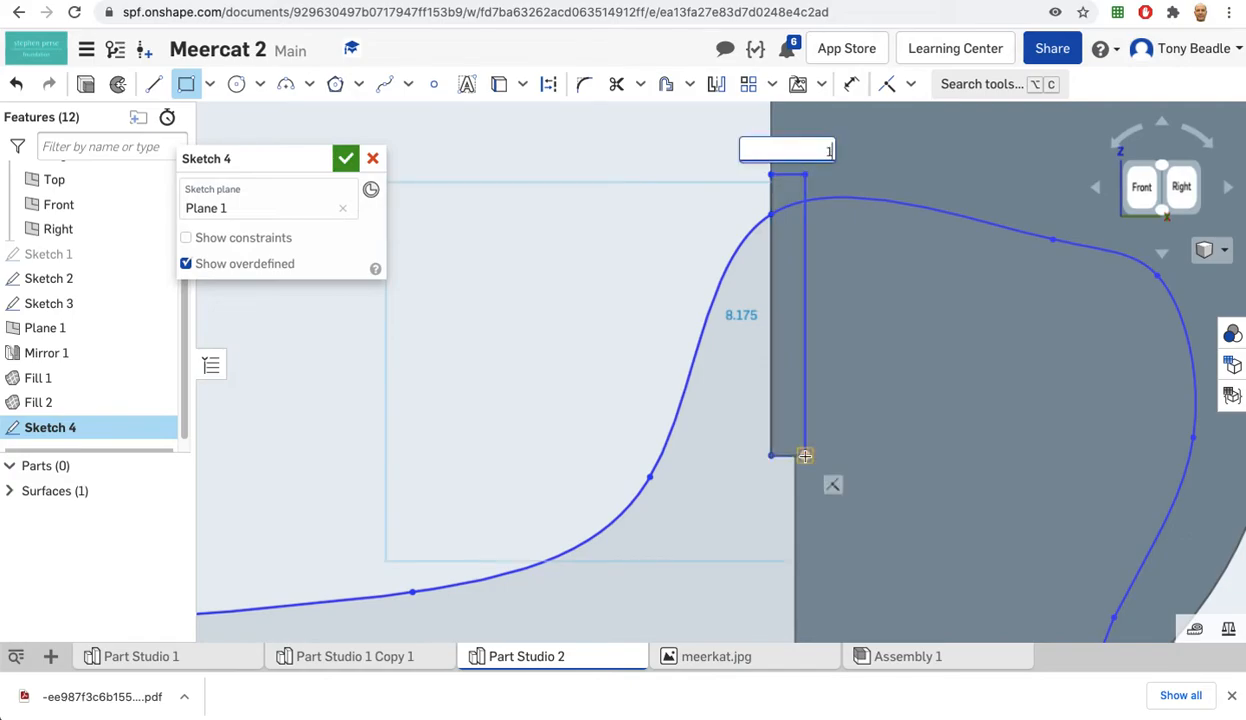
{"action": "key", "text": "Return"}
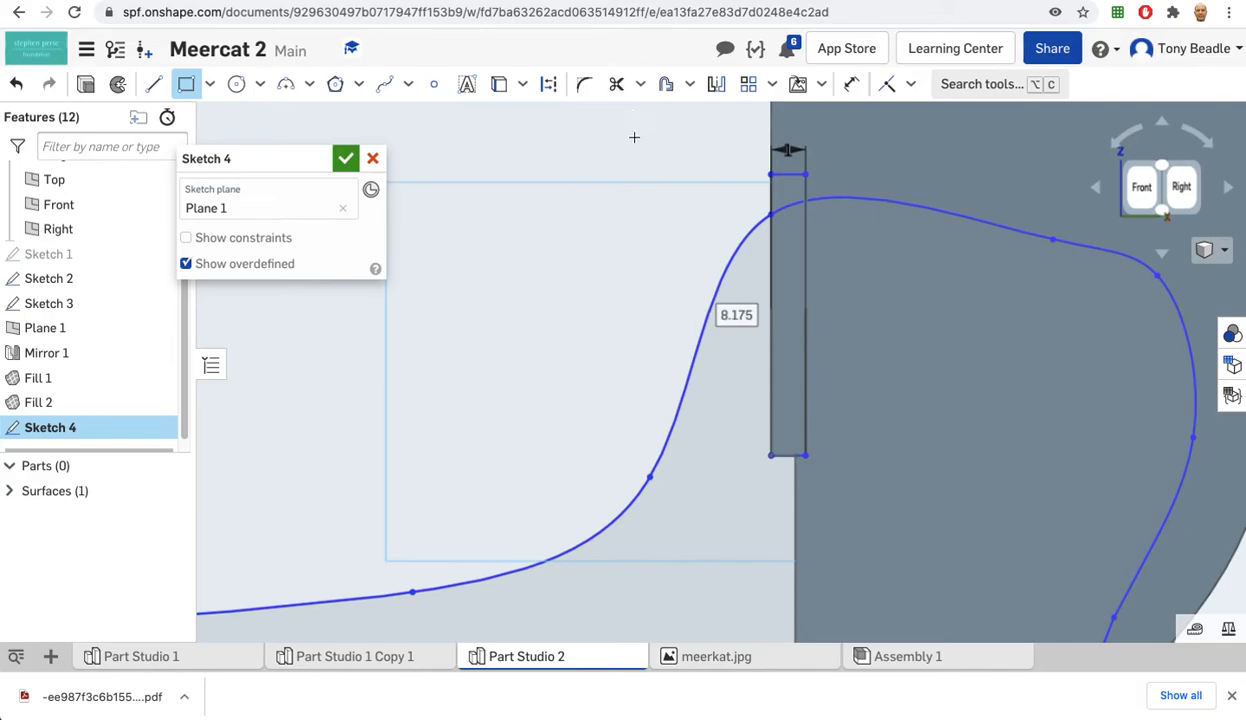
{"action": "key", "text": "Return"}
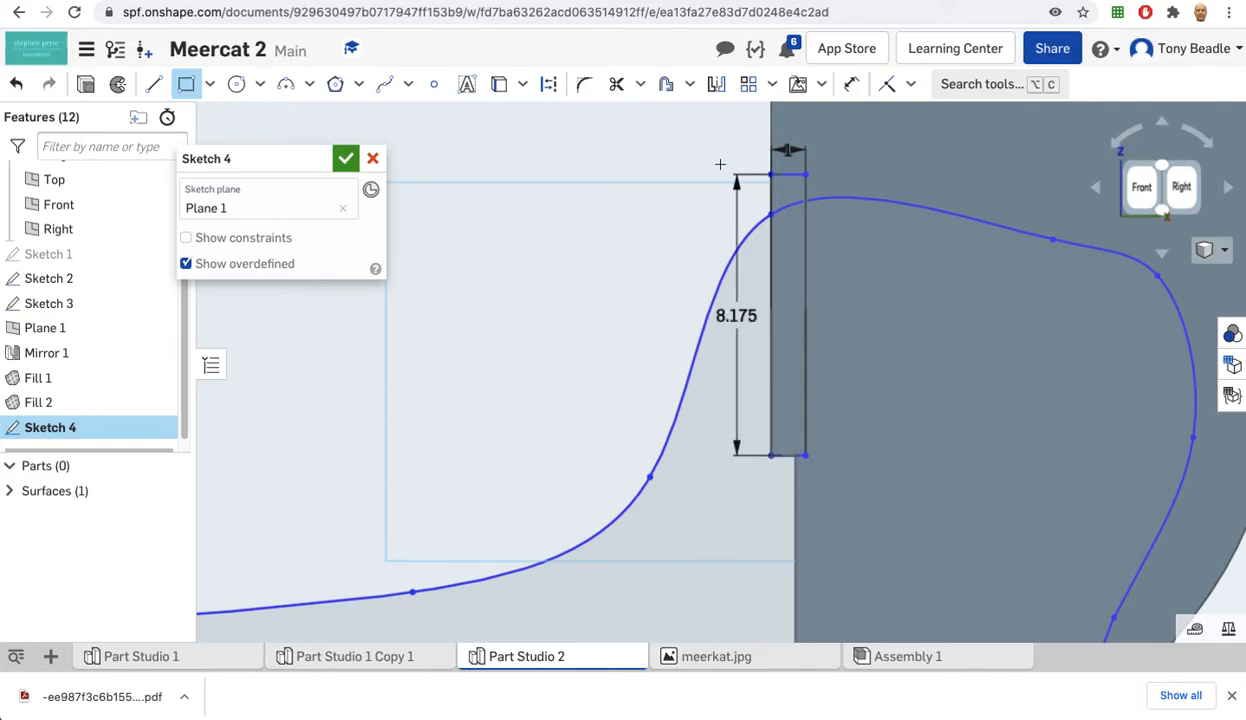
Trim the rectangle above the spline and the spline segment inside it to leave an open slot, and accept the sketch
{"action": "left_click", "coordinate": [616, 84]}
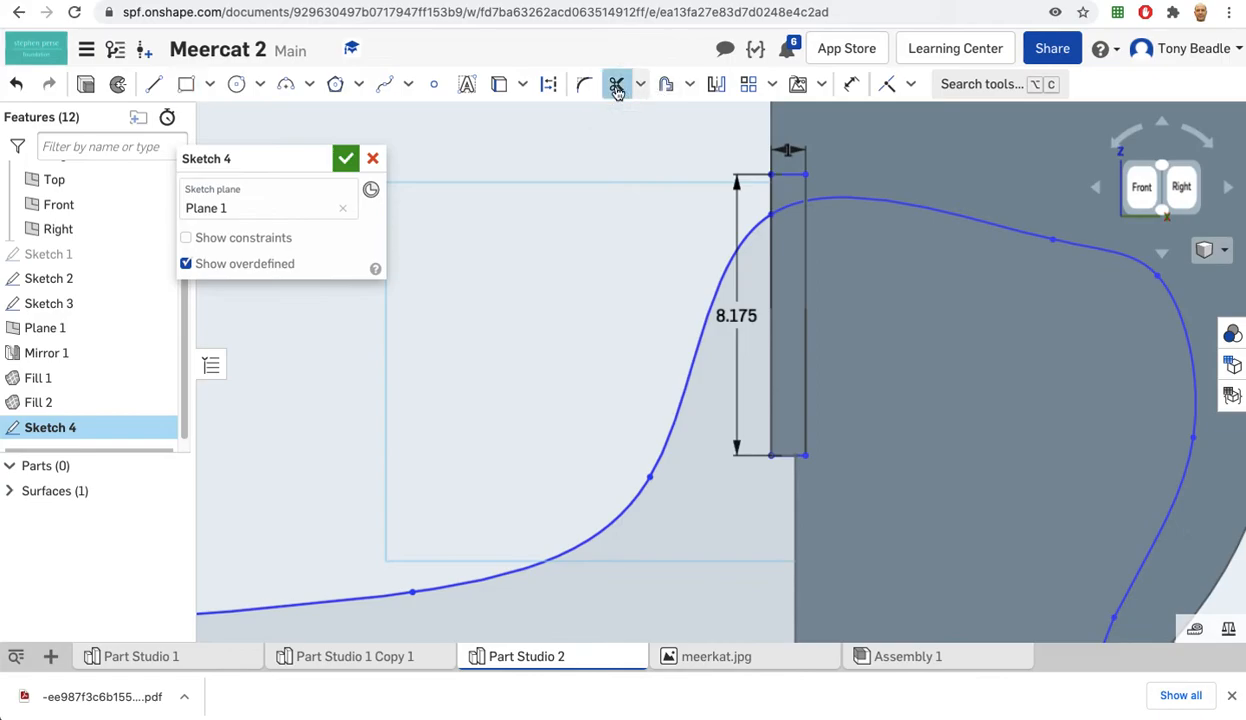
{"action": "left_click", "coordinate": [769, 194]}
{"action": "left_click", "coordinate": [790, 207]}
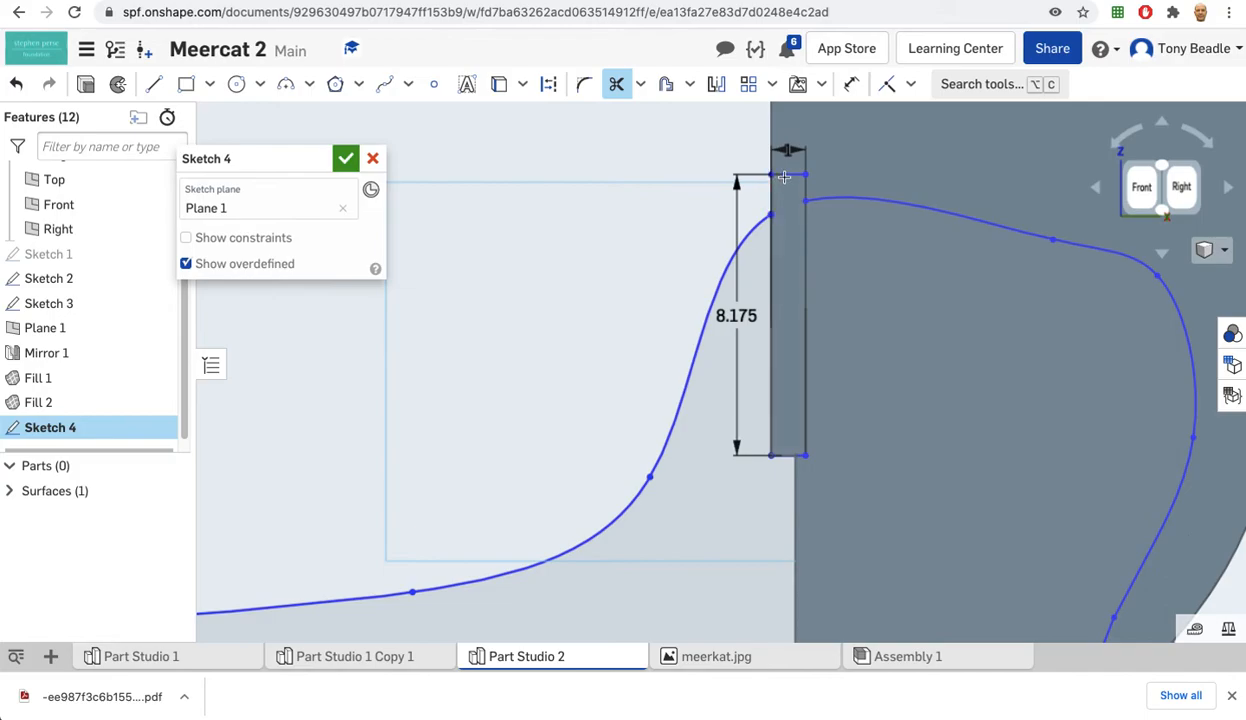
{"action": "left_click", "coordinate": [784, 175]}
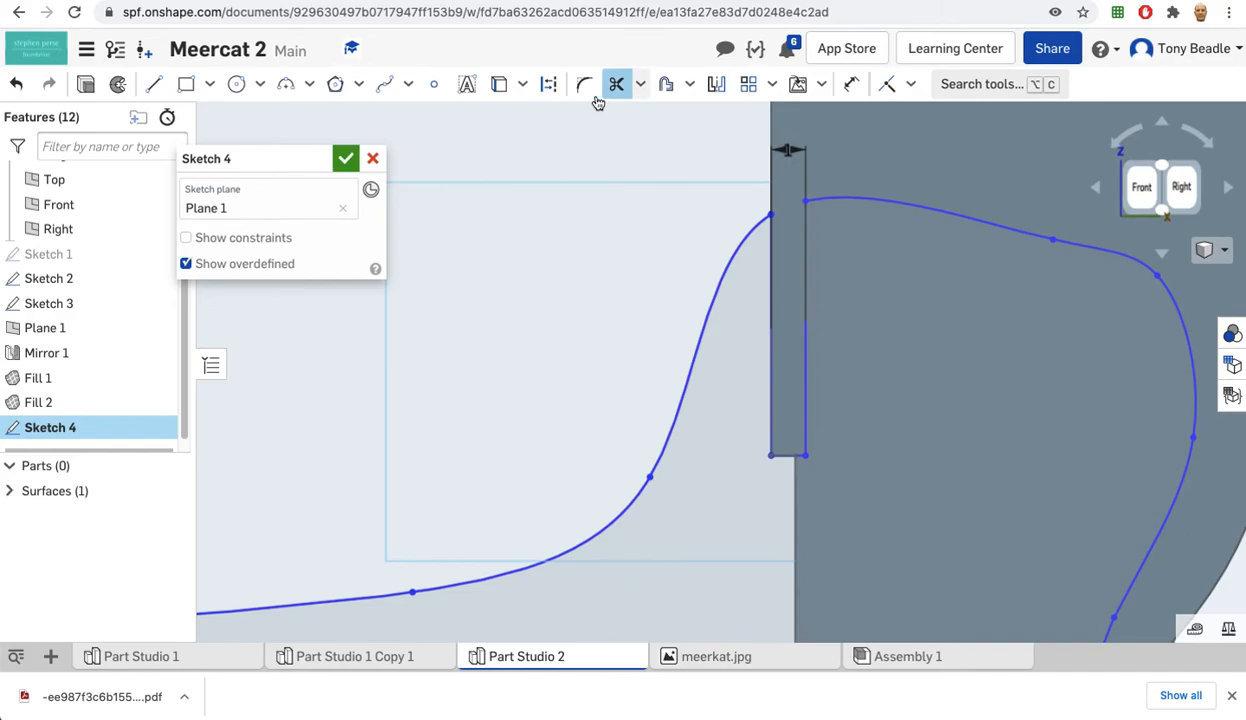
{"action": "left_click", "coordinate": [345, 158]}
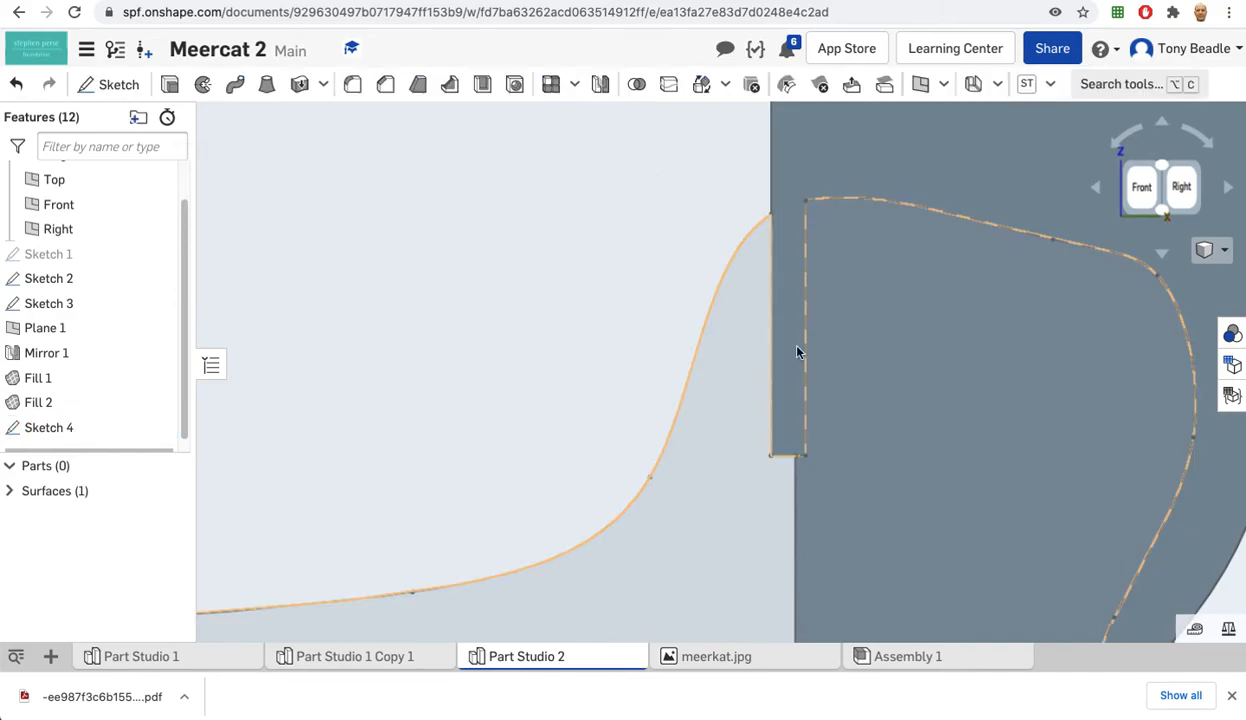
Create a new Fill surface from the tail sketch's two spline edges, three slot edges and base line
{"action": "left_click", "coordinate": [946, 88]}
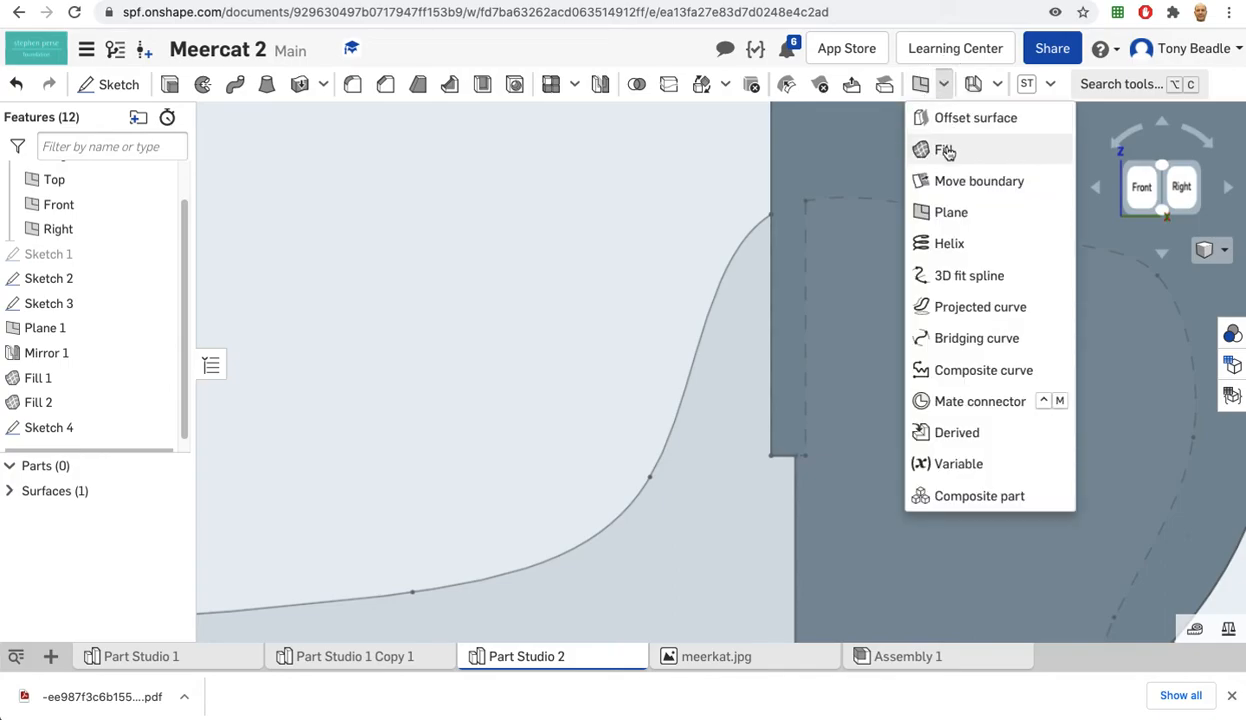
{"action": "left_click", "coordinate": [943, 153]}
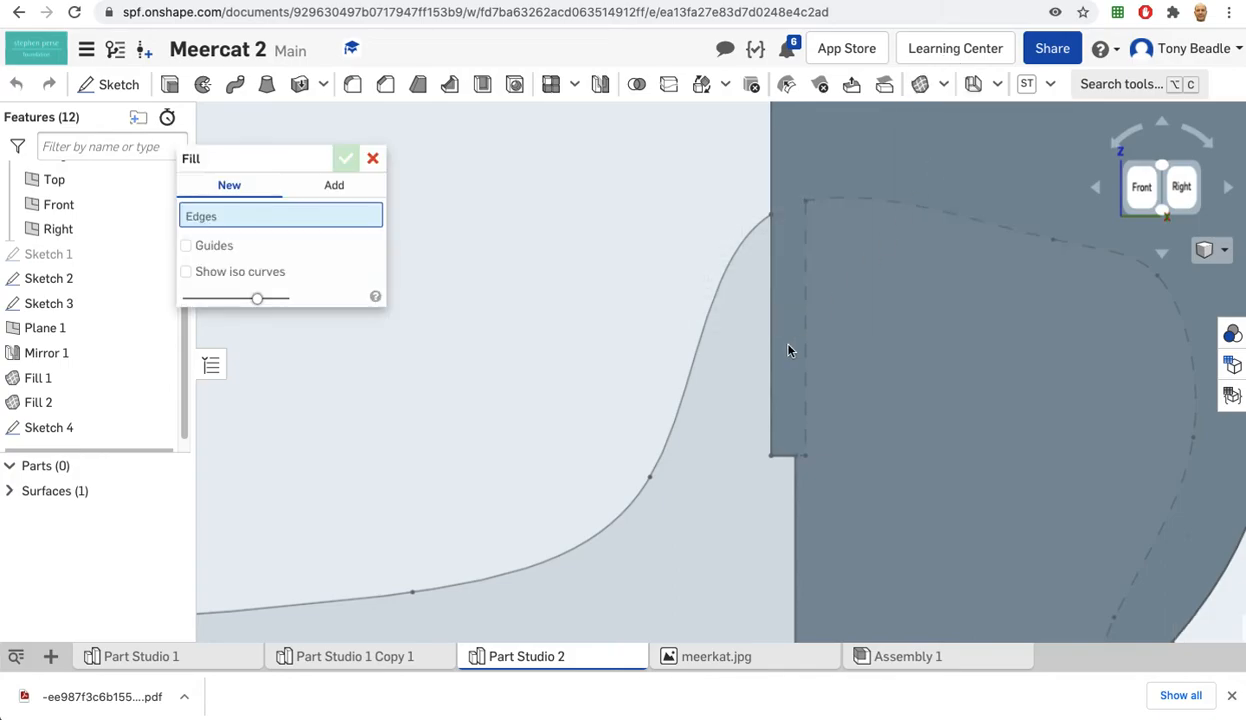
{"action": "left_click", "coordinate": [692, 362]}
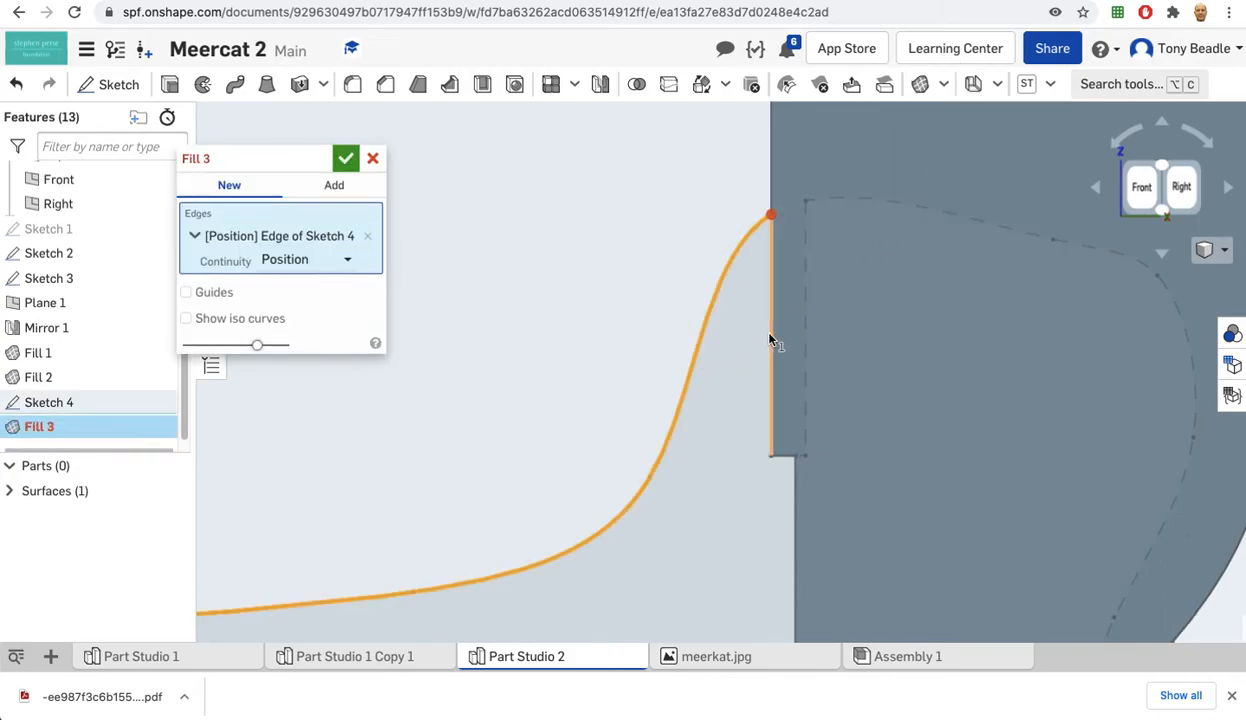
{"action": "left_click", "coordinate": [770, 340]}
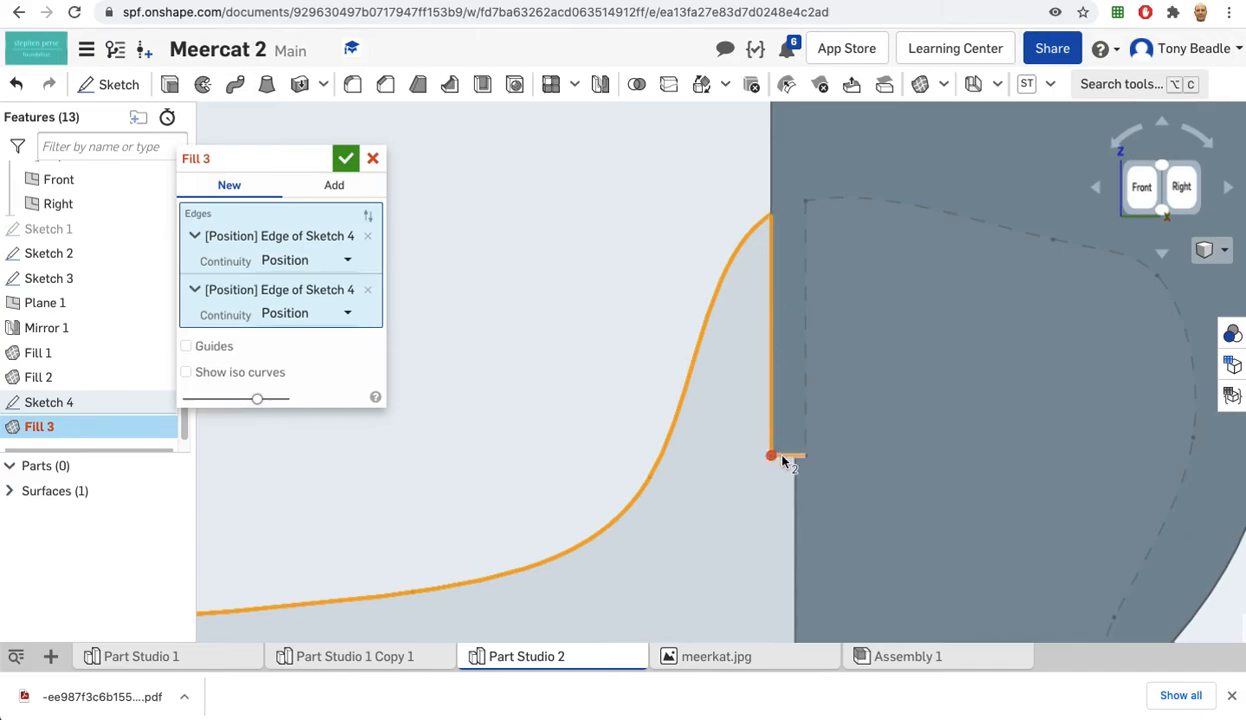
{"action": "left_click", "coordinate": [800, 452]}
{"action": "left_click", "coordinate": [805, 330]}
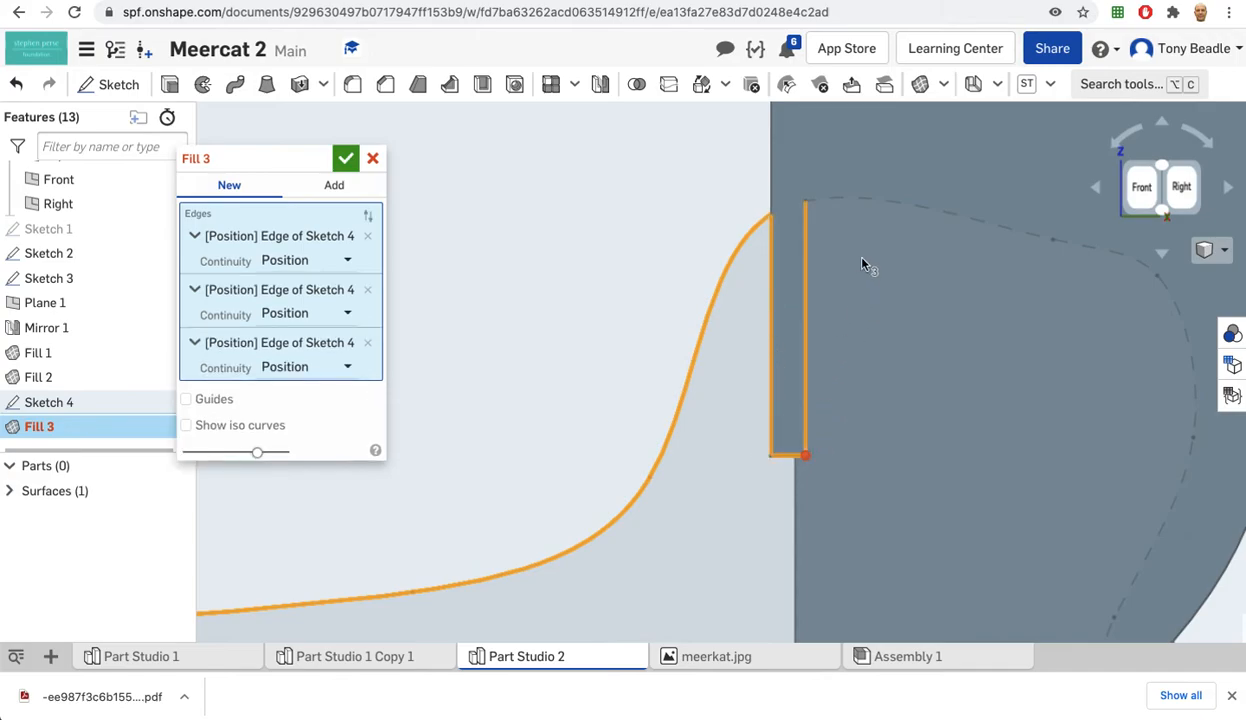
{"action": "left_click", "coordinate": [868, 202]}
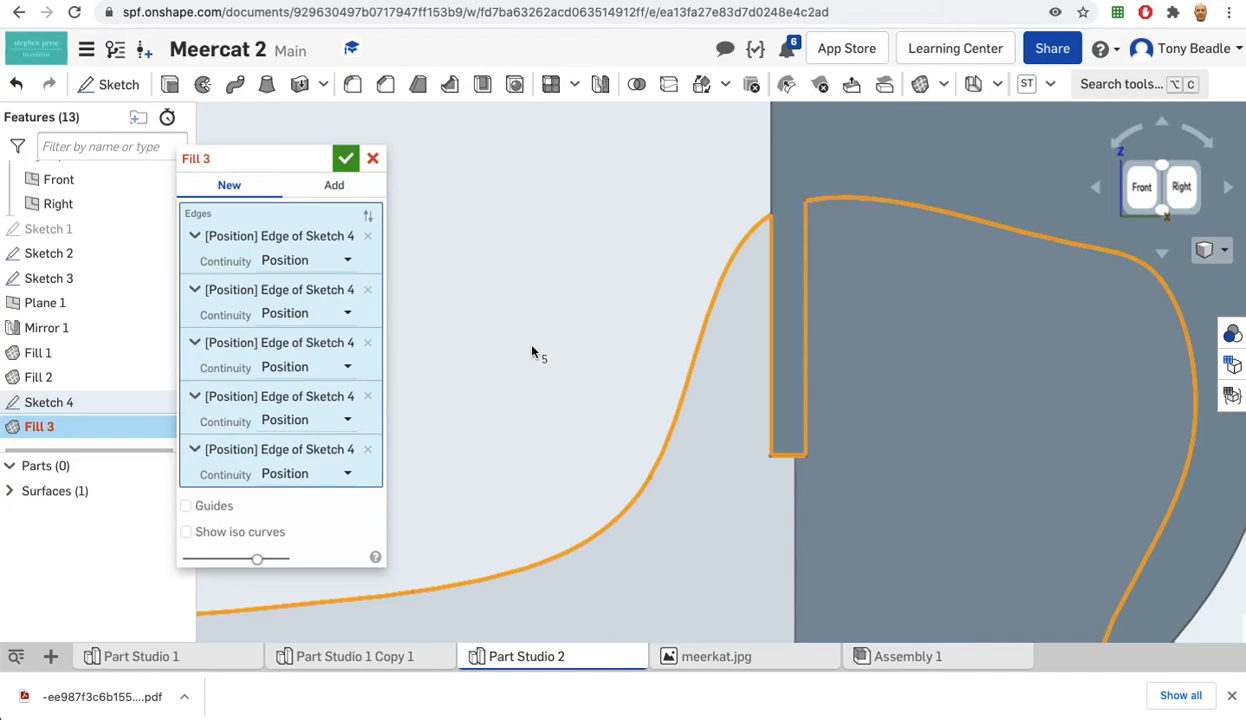
{"action": "scroll", "coordinate": [545, 330], "scroll_direction": "down", "scroll_amount": 5}
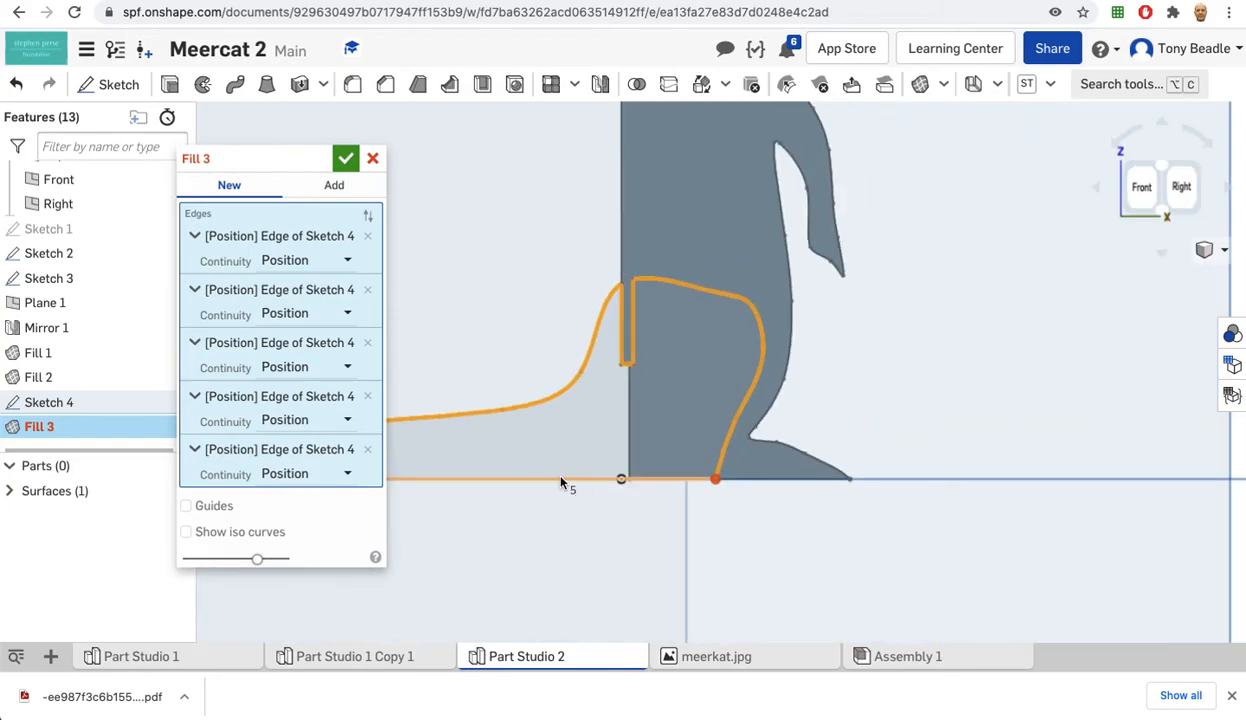
{"action": "left_click", "coordinate": [561, 480]}
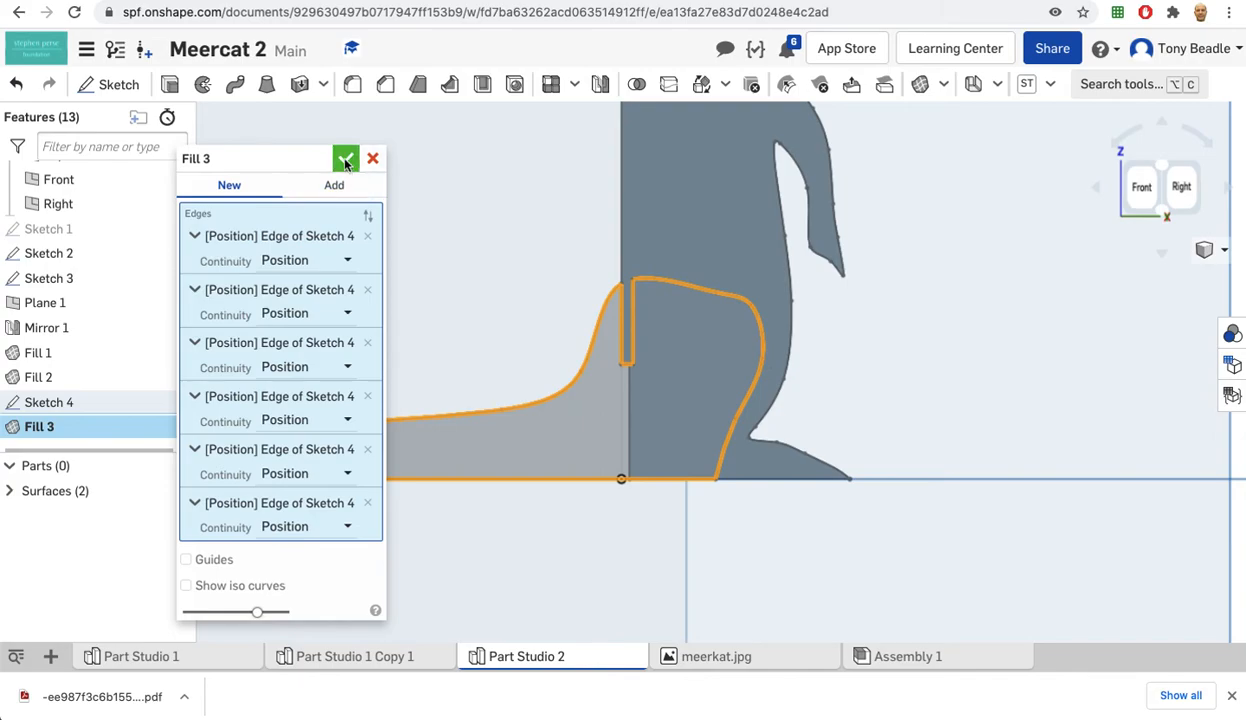
{"action": "left_click", "coordinate": [345, 160]}
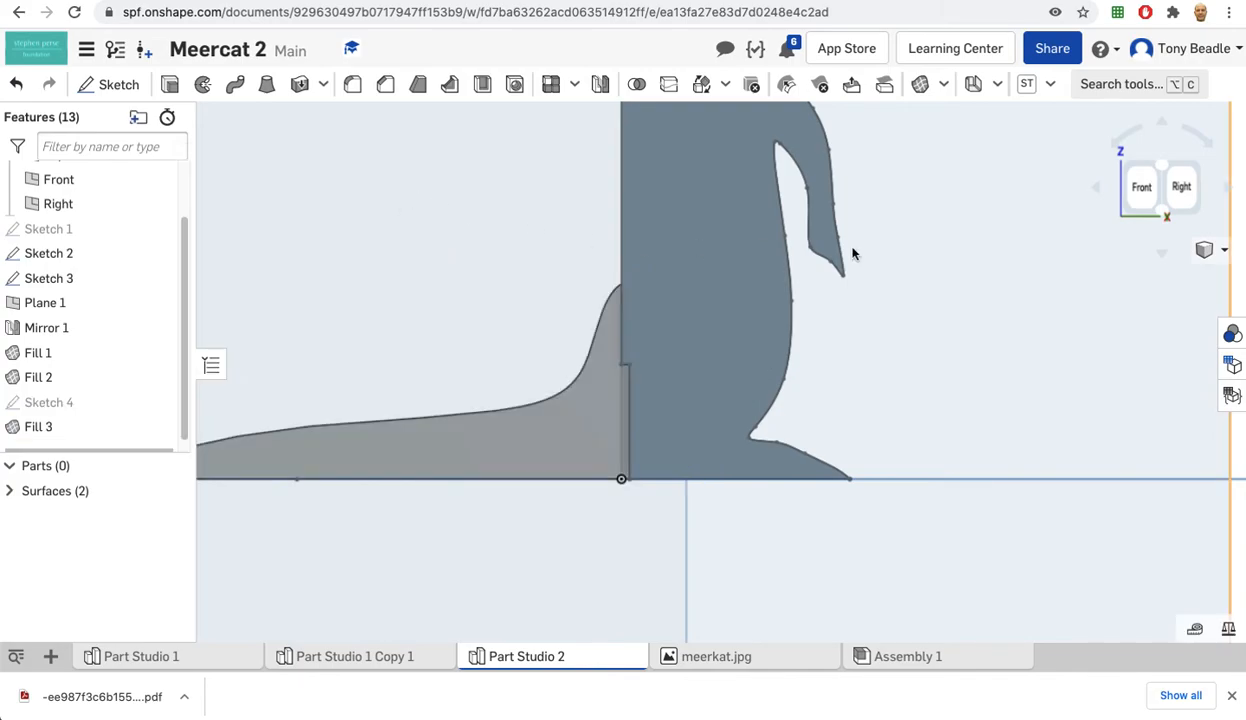
Start a 0.5 mm thick sheet metal conversion of the meerkat body surface and define the shared vertical back edge as a bend
{"action": "right_click_drag", "start_coordinate": [1010, 268], "coordinate": [1098, 341]}
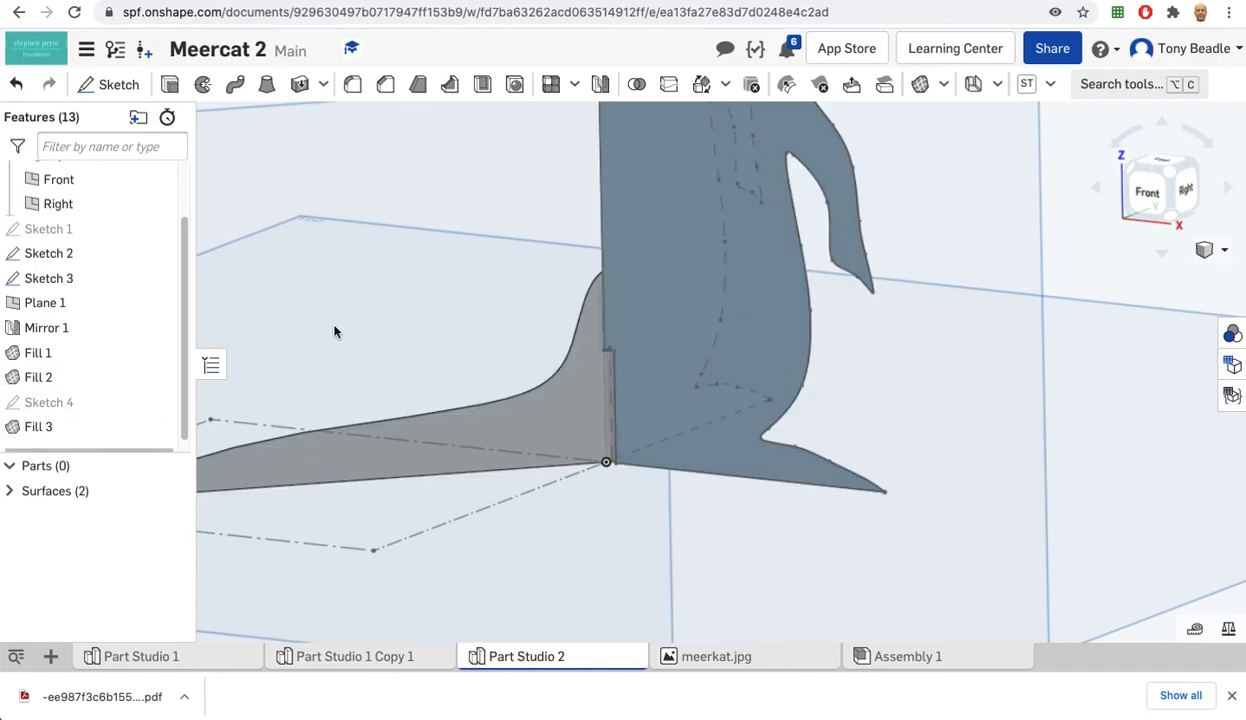
{"action": "left_click", "coordinate": [973, 86]}
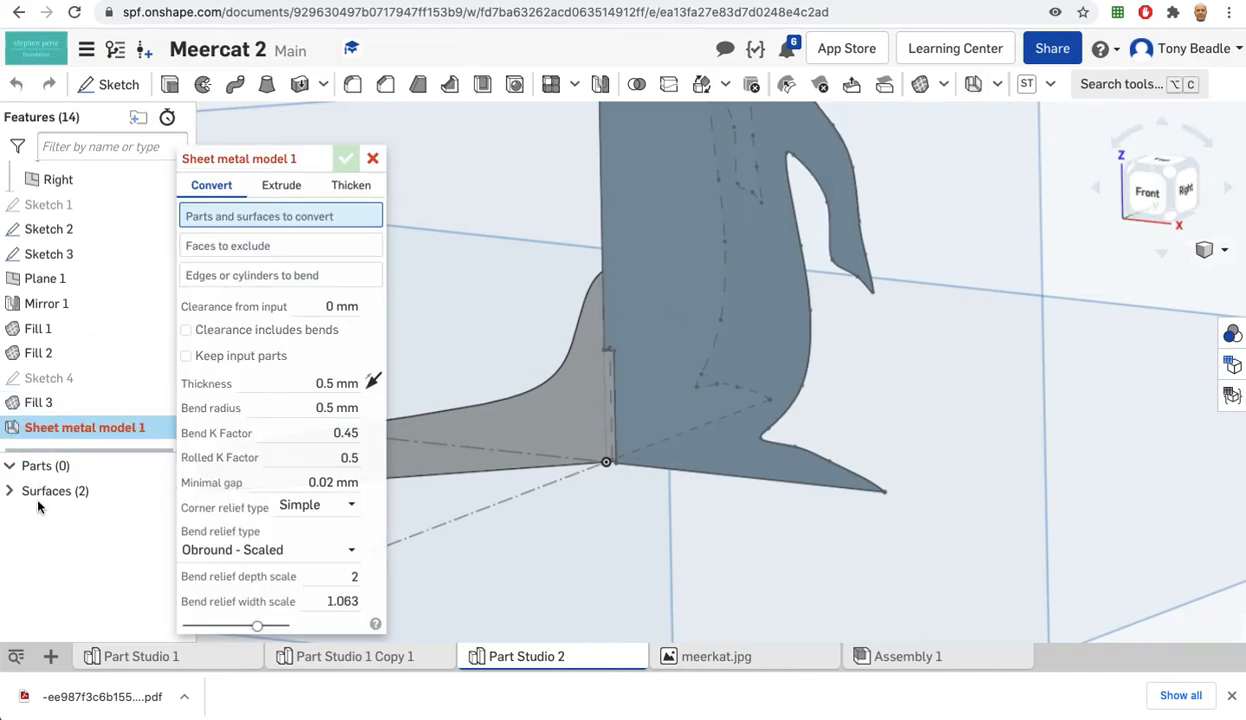
{"action": "left_click", "coordinate": [684, 247]}
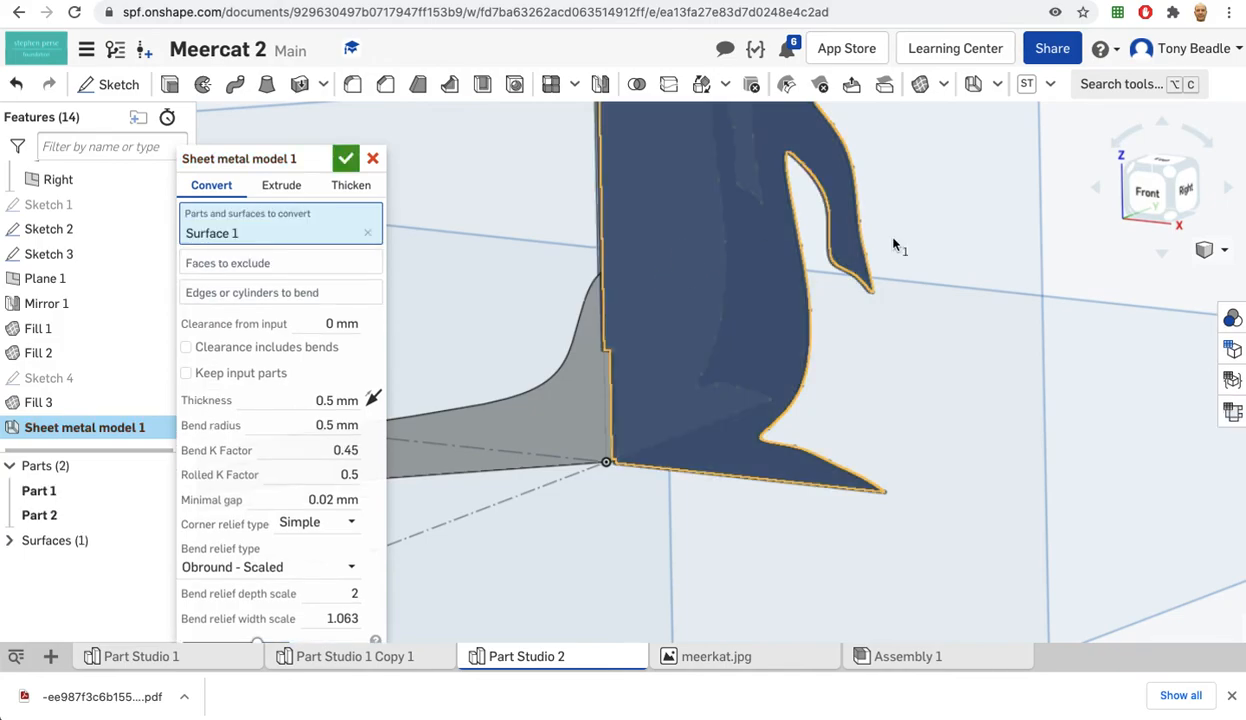
{"action": "right_click_drag", "start_coordinate": [957, 275], "coordinate": [930, 290]}
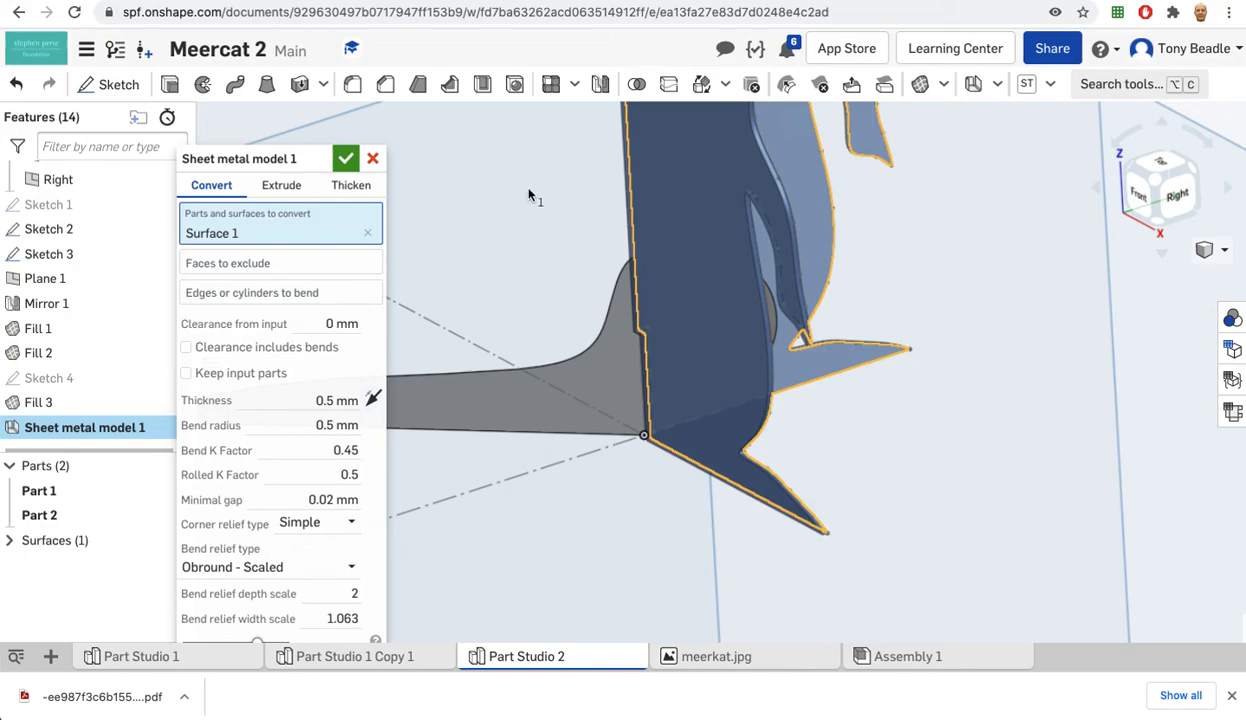
{"action": "scroll", "coordinate": [505, 180], "scroll_direction": "up", "scroll_amount": 3}
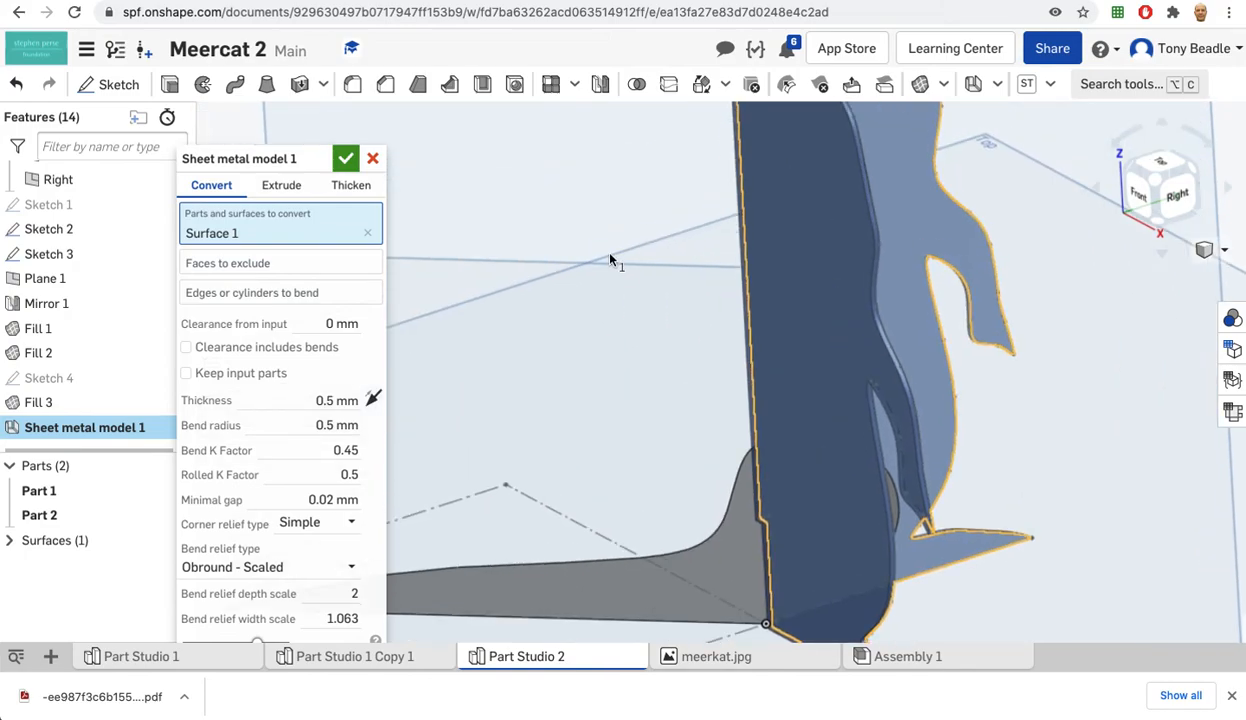
{"action": "right_click_drag", "start_coordinate": [557, 320], "coordinate": [628, 337]}
{"action": "left_click", "coordinate": [228, 292]}
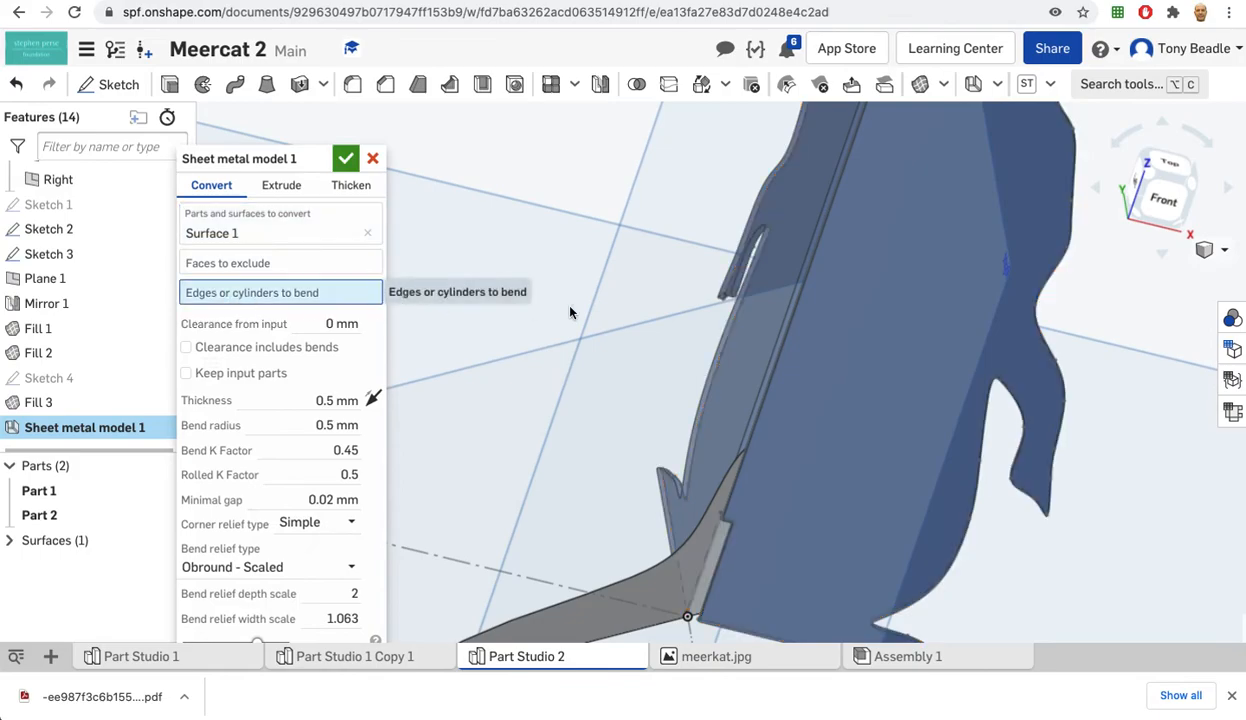
{"action": "left_click", "coordinate": [771, 372]}
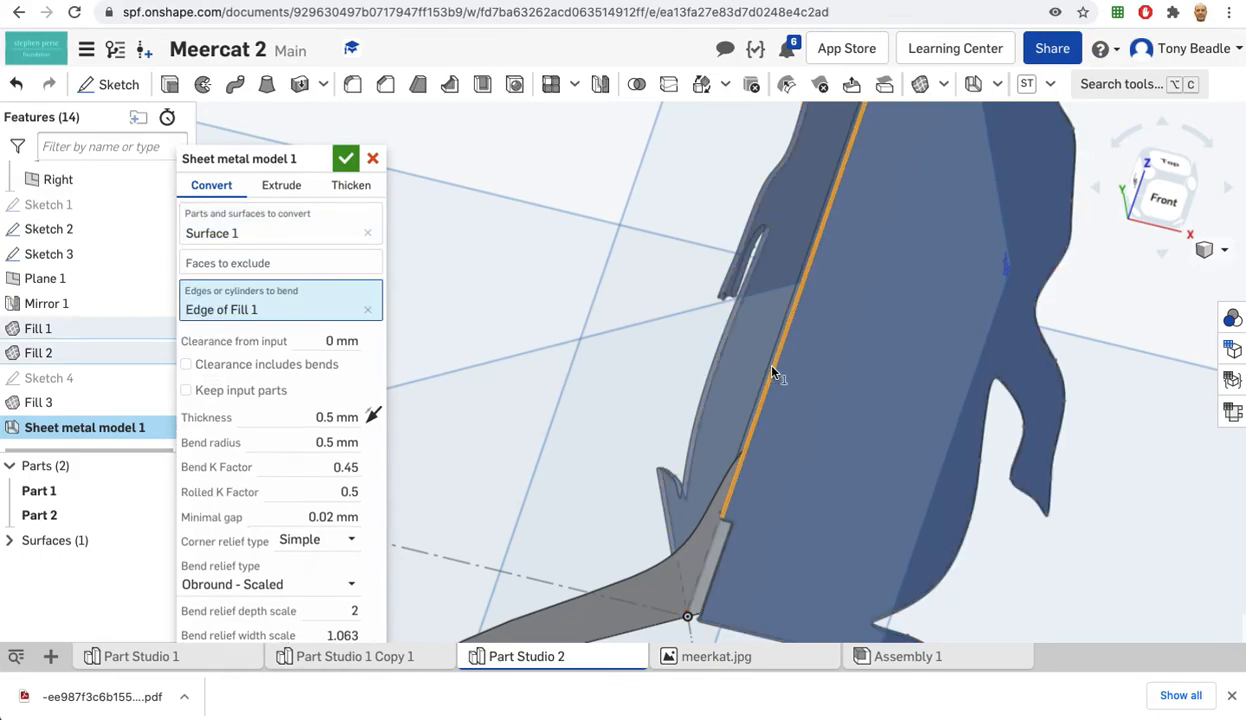
{"action": "right_click_drag", "start_coordinate": [570, 231], "coordinate": [500, 195]}
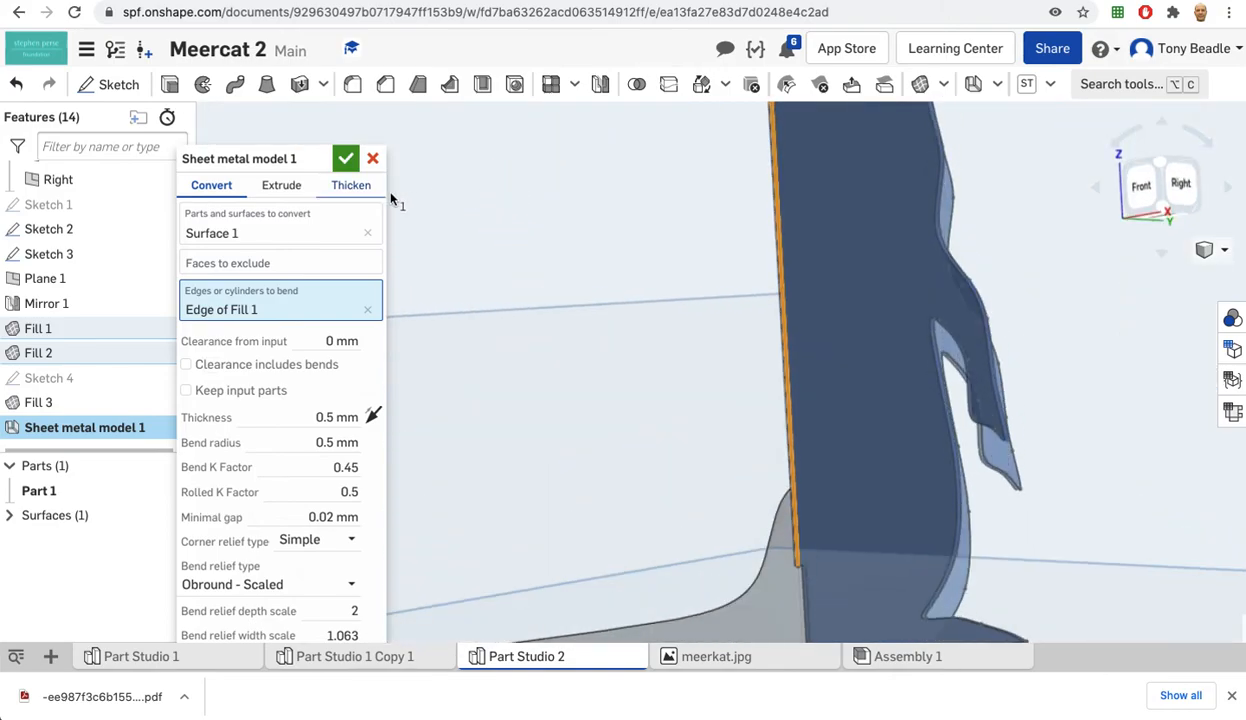
Try adding the tail surface to the conversion, remove it again, and accept the sheet metal model with only the body surface
{"action": "left_click", "coordinate": [290, 236]}
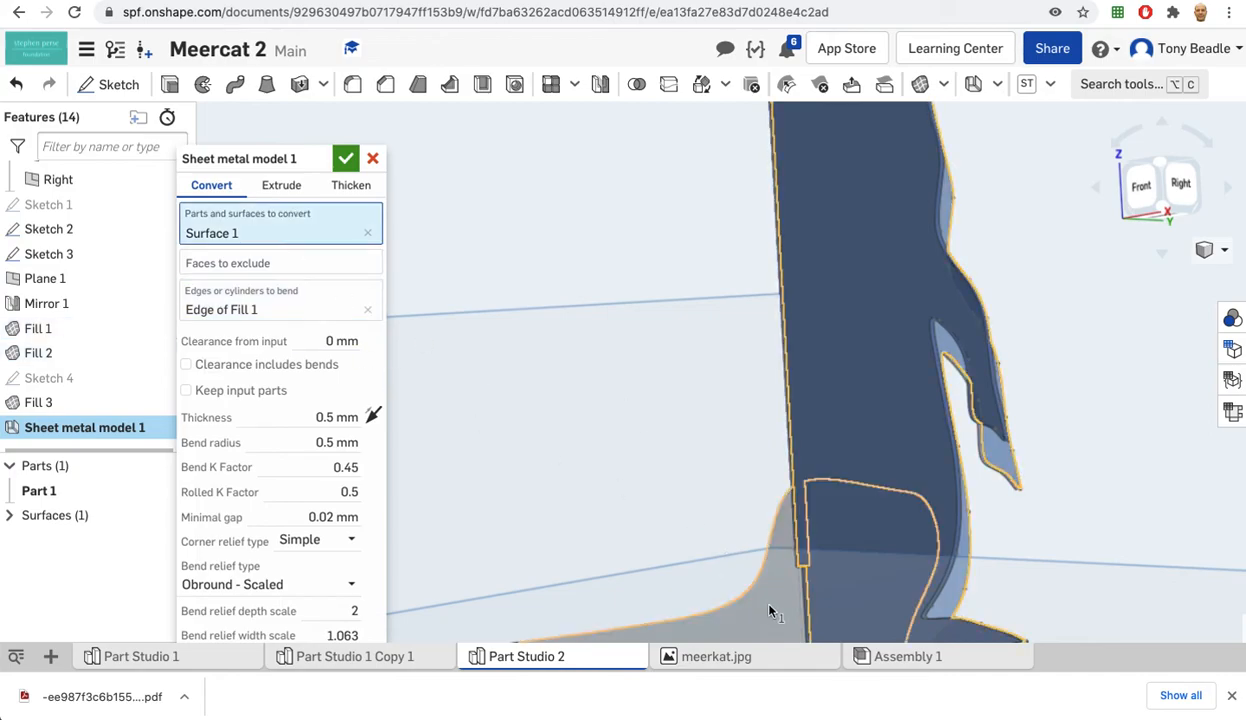
{"action": "left_click", "coordinate": [748, 587]}
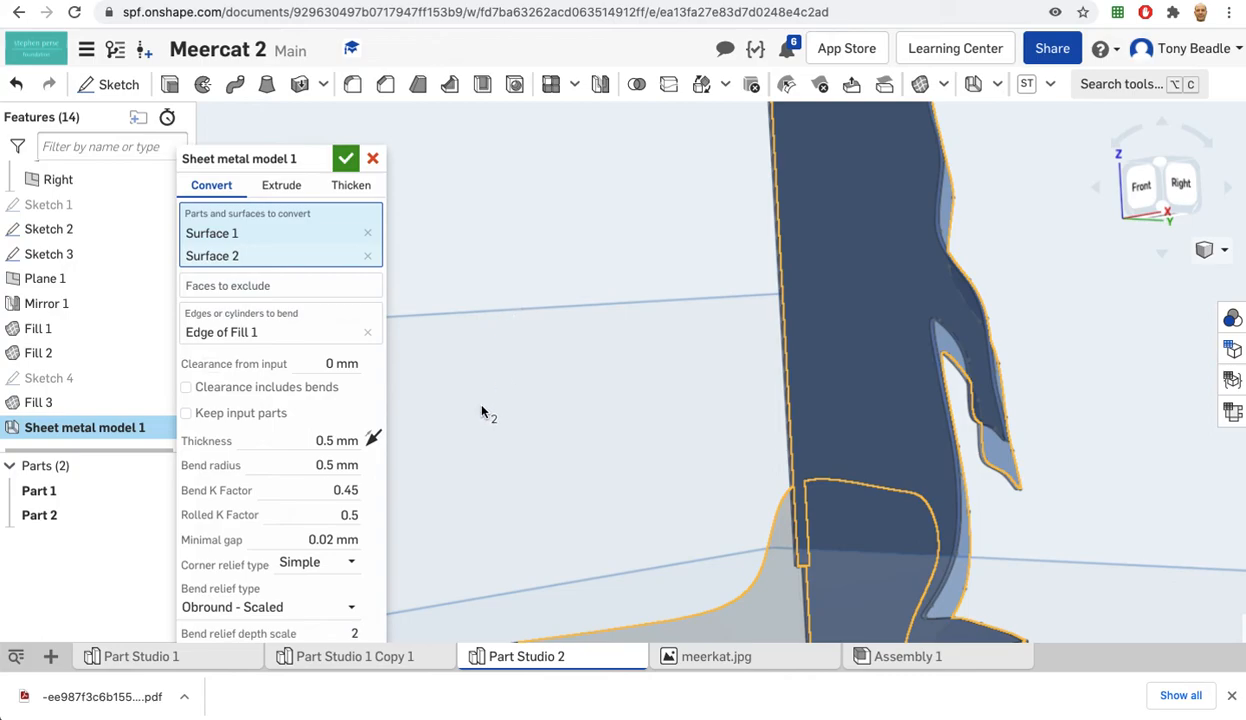
{"action": "right_click_drag", "start_coordinate": [483, 412], "coordinate": [508, 404]}
{"action": "right_click_drag", "start_coordinate": [573, 400], "coordinate": [585, 453]}
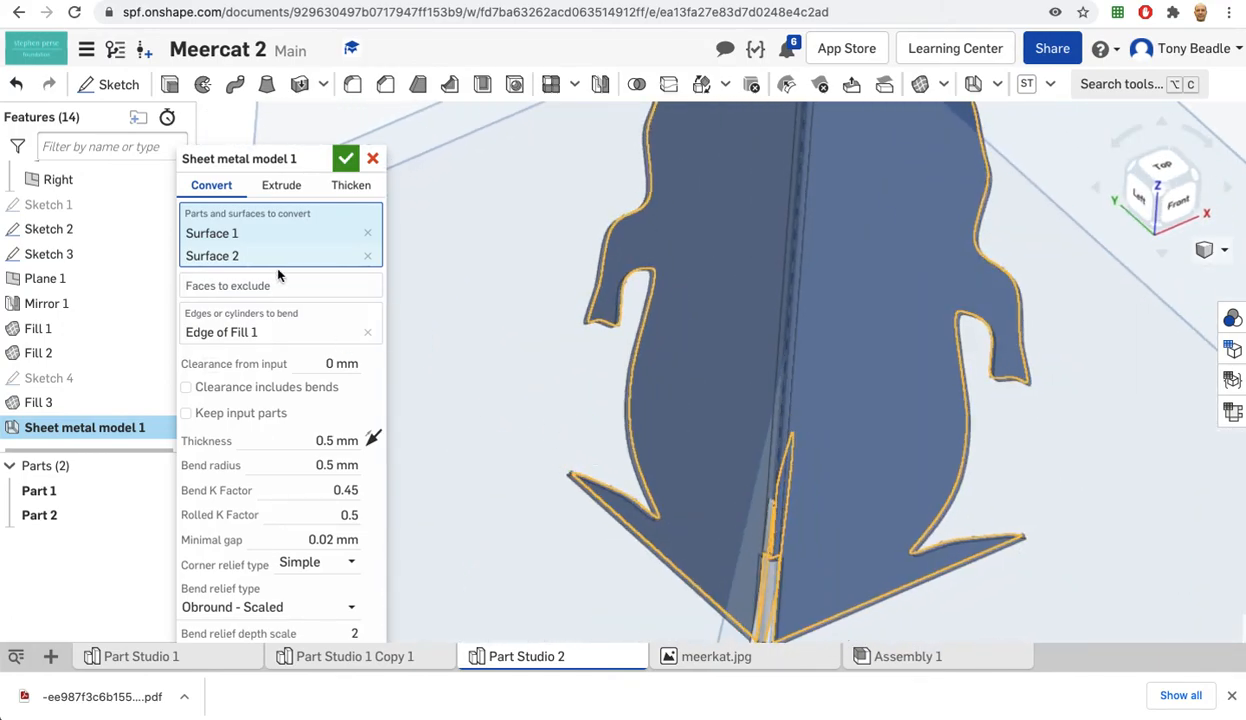
{"action": "left_click", "coordinate": [368, 257]}
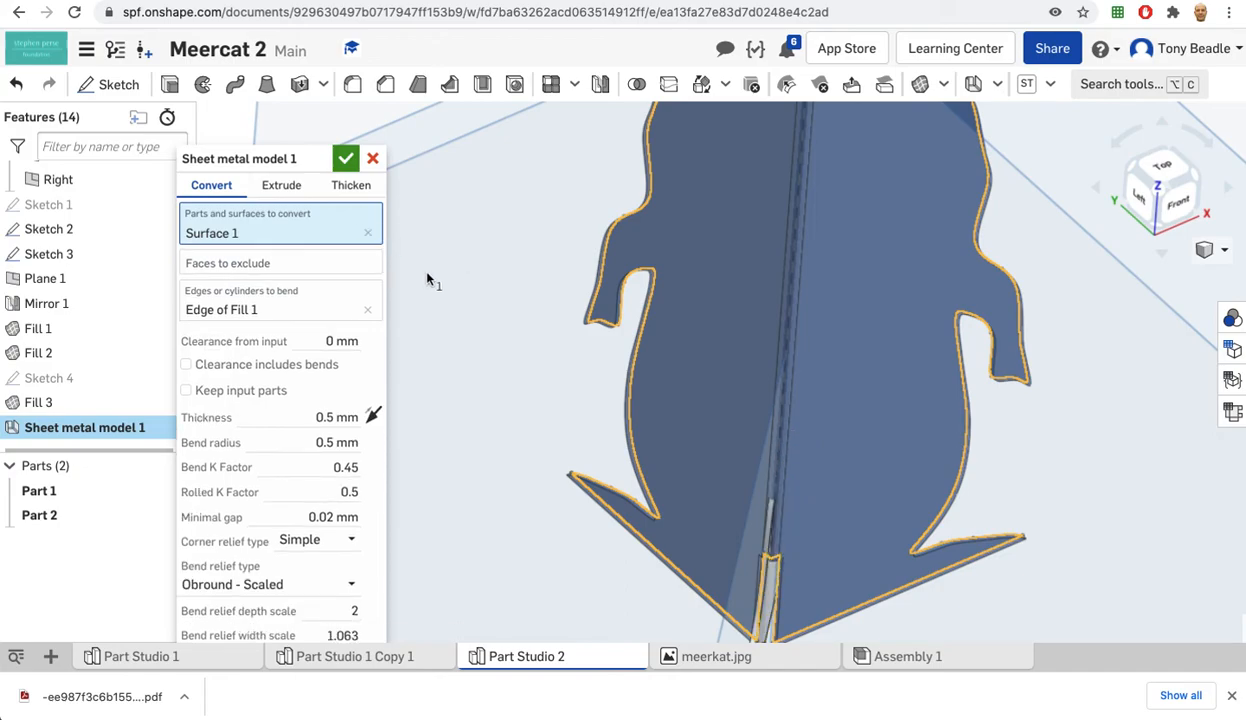
{"action": "left_click", "coordinate": [346, 160]}
Try to make a separate sheet metal model of the tail surface, switching its method from Convert to Thicken
{"action": "right_click_drag", "start_coordinate": [1060, 458], "coordinate": [1076, 459]}
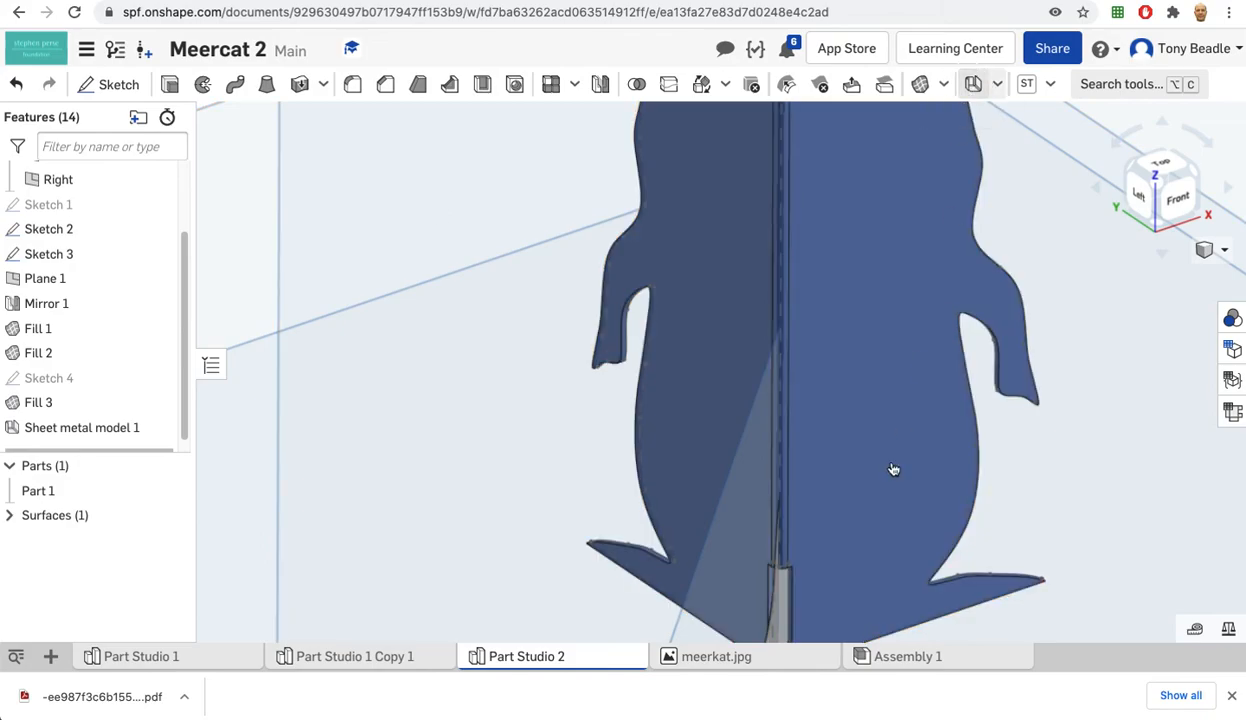
{"action": "left_click", "coordinate": [781, 617]}
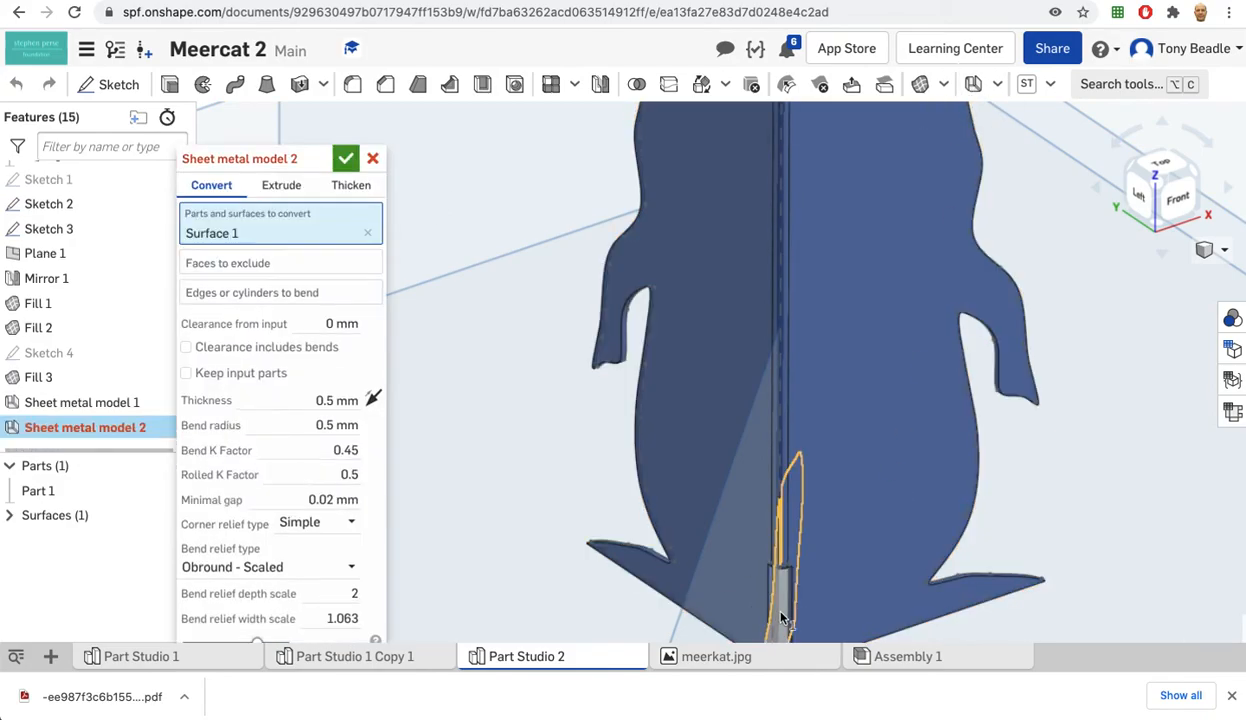
{"action": "left_click", "coordinate": [350, 186]}
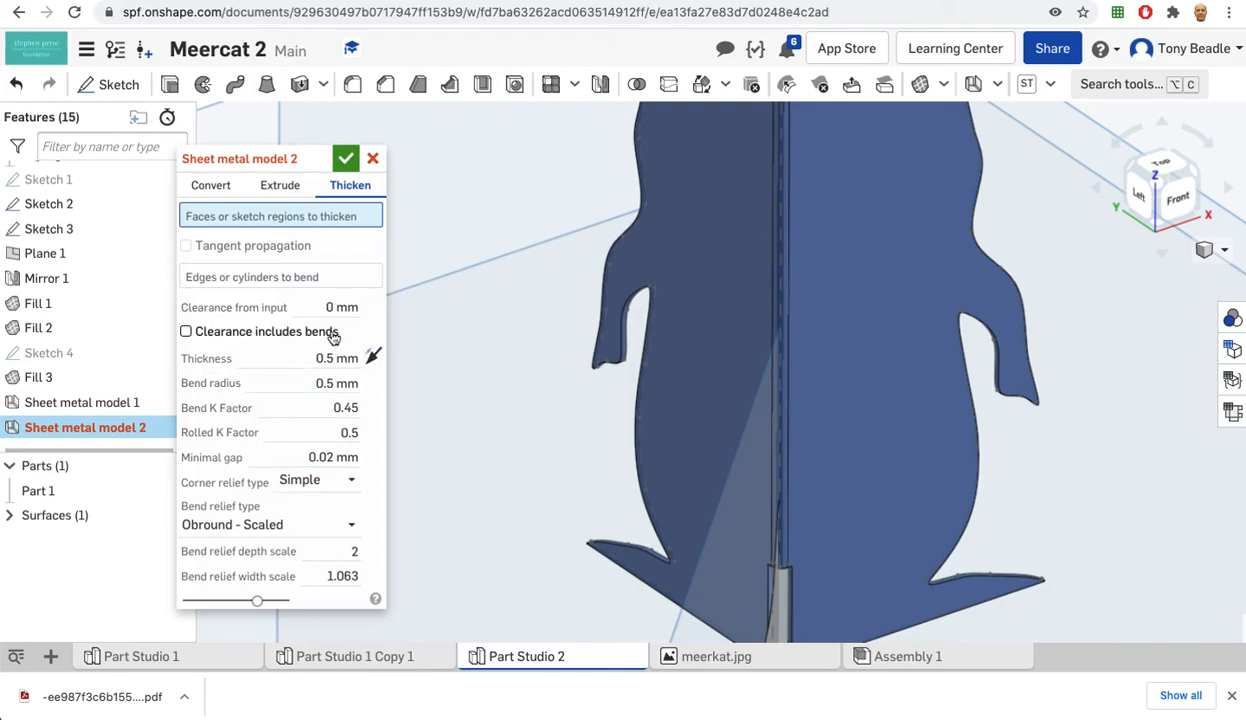
{"action": "left_click", "coordinate": [345, 160]}
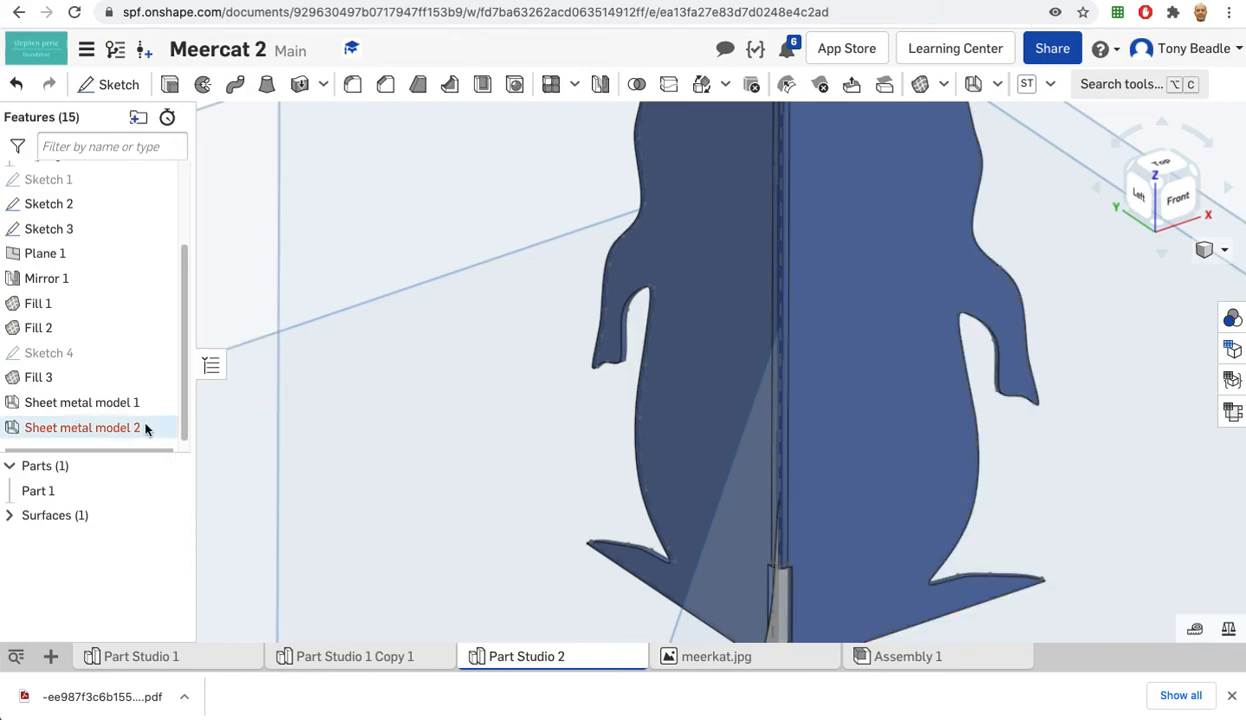
Delete the feature Sheet metal model 2
{"action": "mouse_move", "coordinate": [127, 432]}
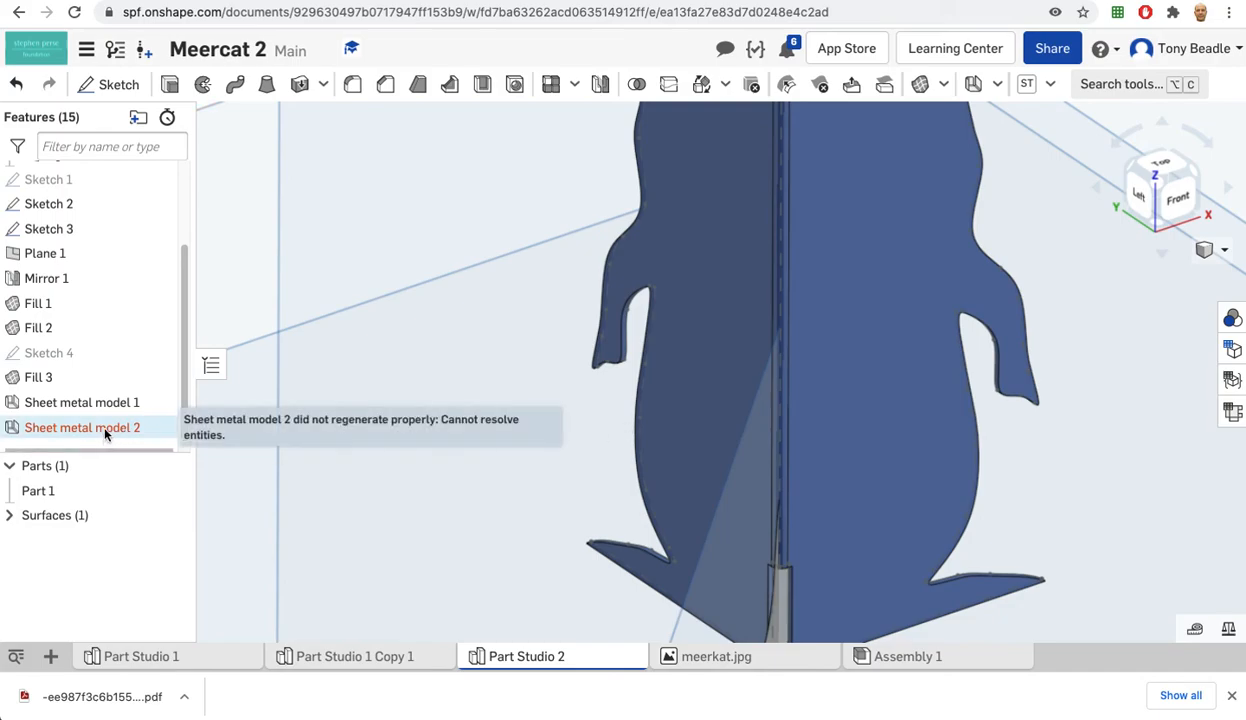
{"action": "right_click", "coordinate": [105, 432]}
{"action": "left_click", "coordinate": [178, 551]}
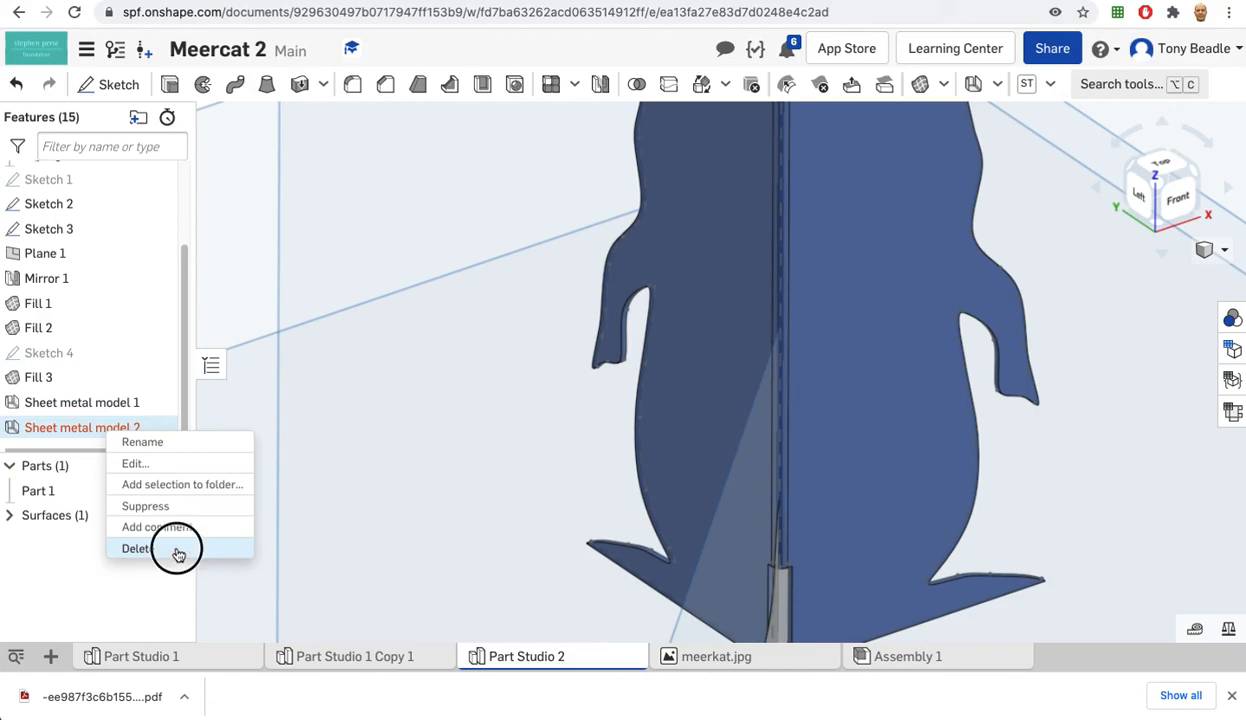
Edit Sheet metal model 1 to include the tail surface in the conversion as well, and accept it
{"action": "double_click", "coordinate": [111, 416]}
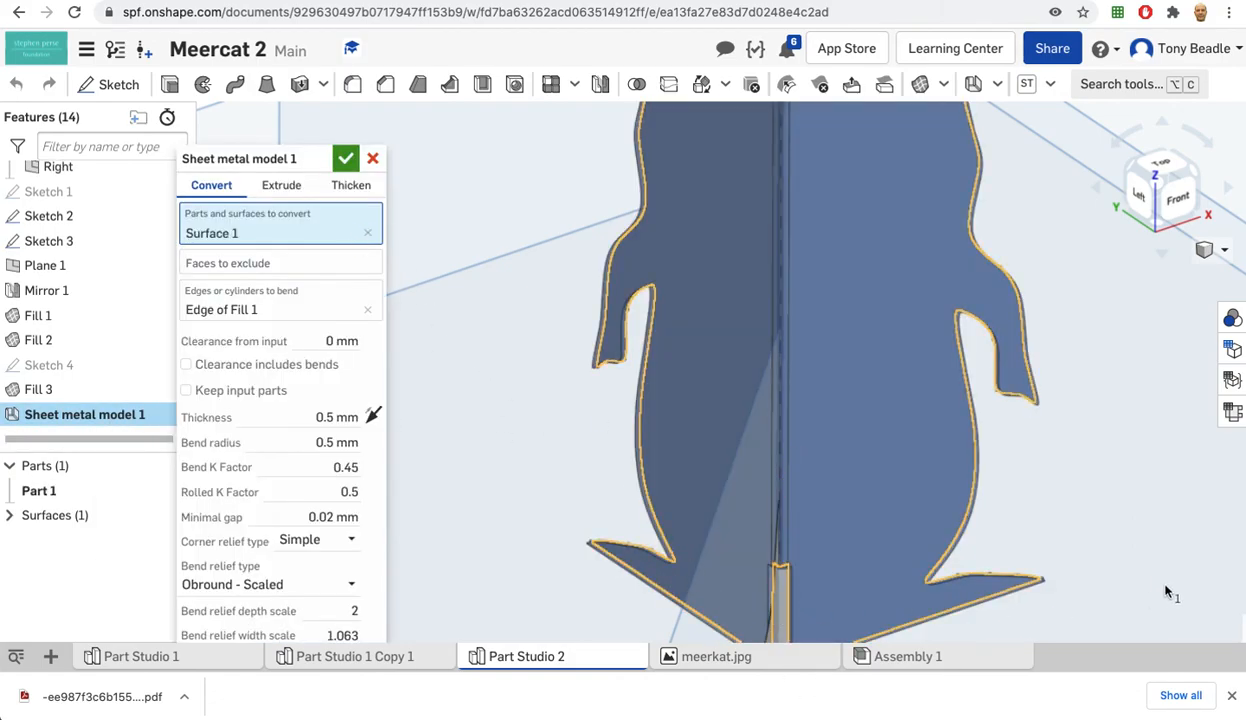
{"action": "left_click", "coordinate": [773, 628]}
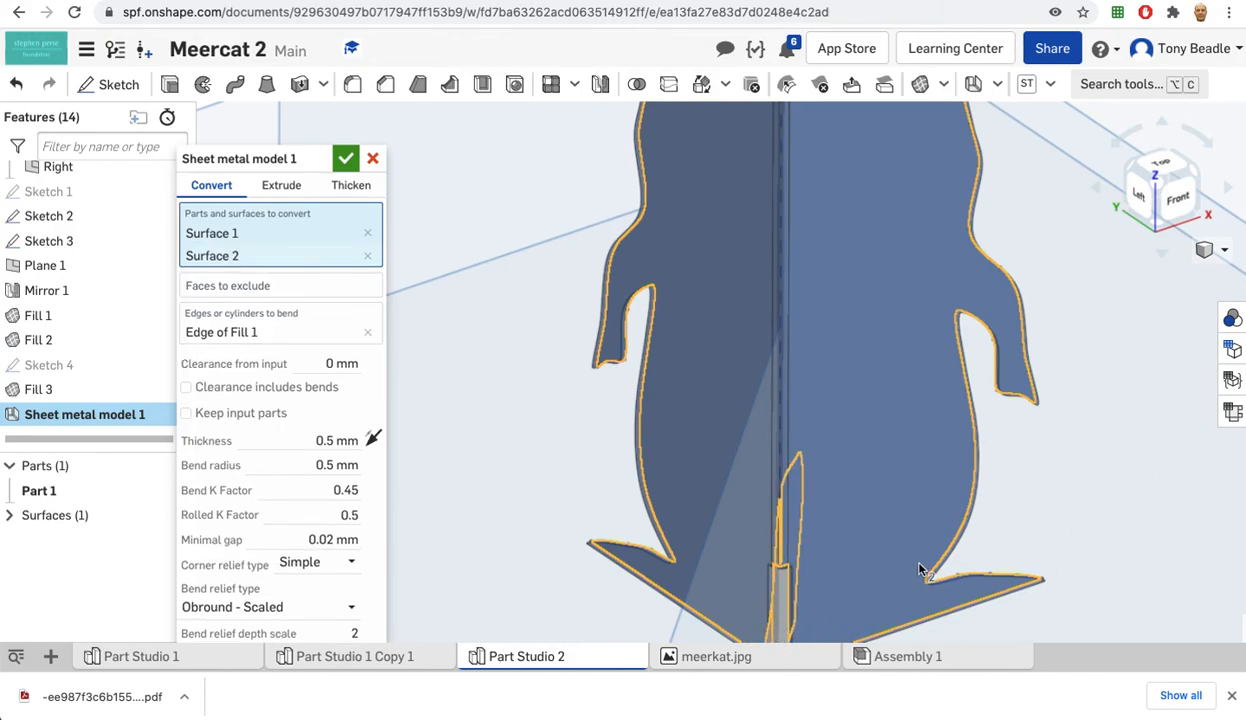
{"action": "left_click", "coordinate": [344, 160]}
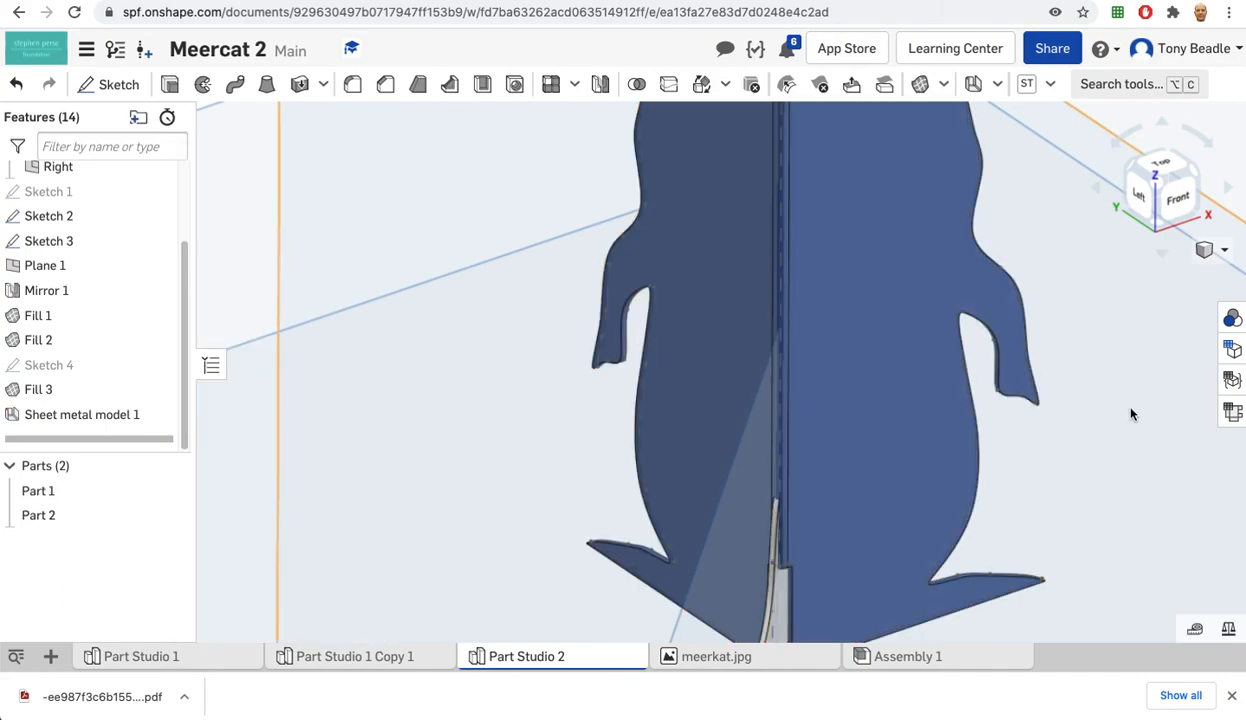
Hide the reference planes around the finished meerkat body and tail
{"action": "right_click_drag", "start_coordinate": [1162, 443], "coordinate": [1137, 424]}
{"action": "scroll", "coordinate": [1139, 428], "scroll_direction": "down", "scroll_amount": 4}
{"action": "right_click_drag", "start_coordinate": [1160, 335], "coordinate": [1186, 348]}
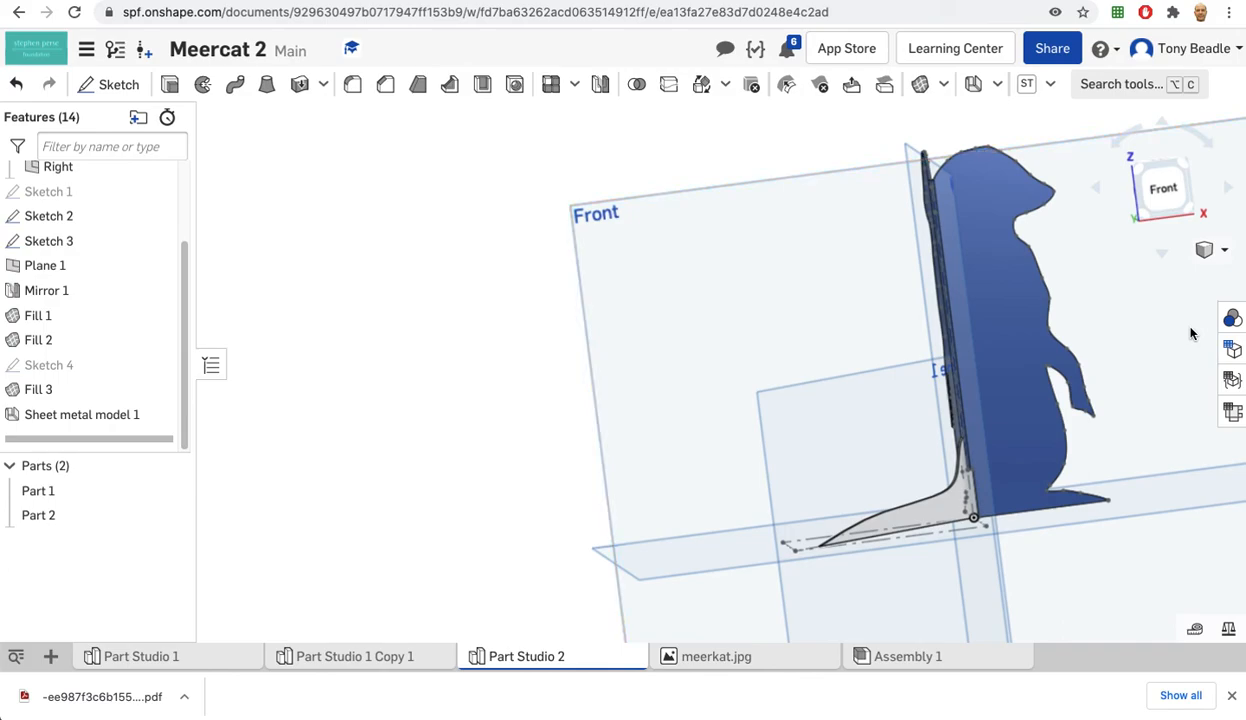
{"action": "key", "text": "p"}
{"action": "middle_click_drag", "start_coordinate": [1006, 370], "coordinate": [790, 354]}
{"action": "mouse_move", "coordinate": [968, 350]}
{"action": "right_mouse_down"}
{"action": "mouse_move", "coordinate": [1017, 347]}
{"action": "mouse_move", "coordinate": [1023, 373]}
{"action": "mouse_move", "coordinate": [1074, 345]}
{"action": "mouse_move", "coordinate": [927, 394]}
{"action": "mouse_move", "coordinate": [912, 425]}
{"action": "mouse_move", "coordinate": [926, 428]}
{"action": "mouse_move", "coordinate": [976, 384]}
{"action": "mouse_move", "coordinate": [981, 355]}
{"action": "right_mouse_up"}
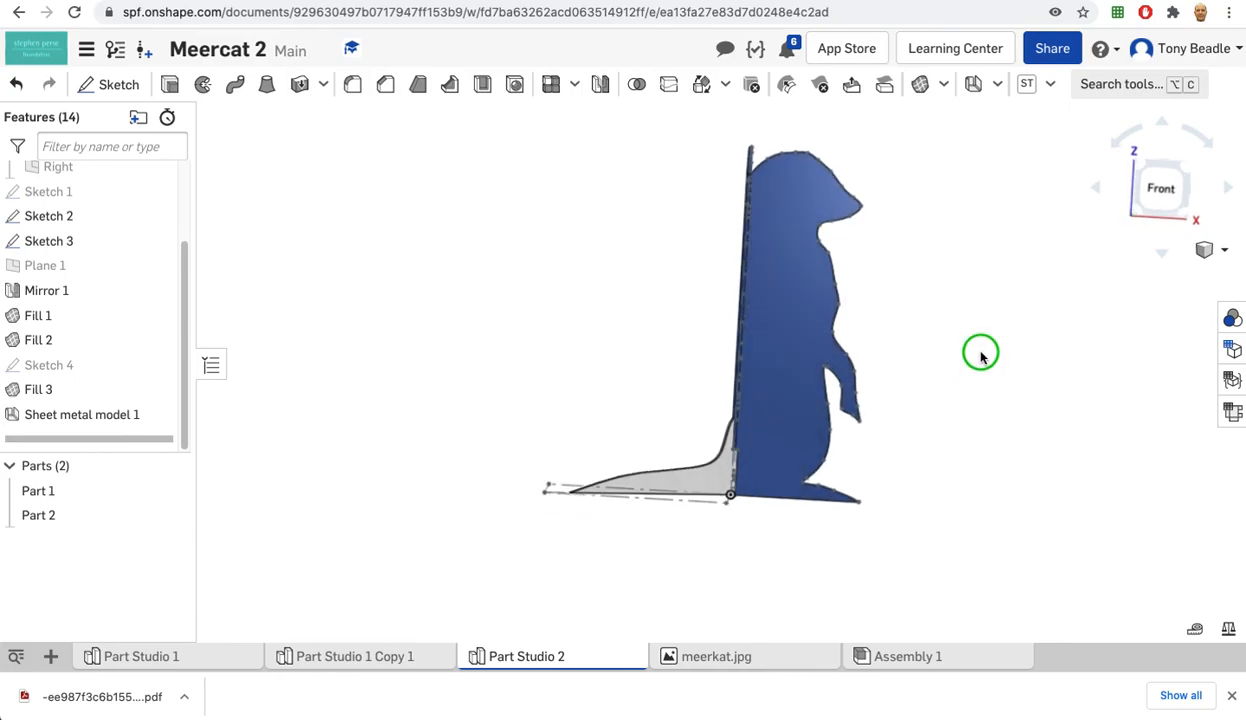
Show the sheet metal bend table and flat pattern, and examine the unfolded body and slotted tail
{"action": "left_click", "coordinate": [1233, 418]}
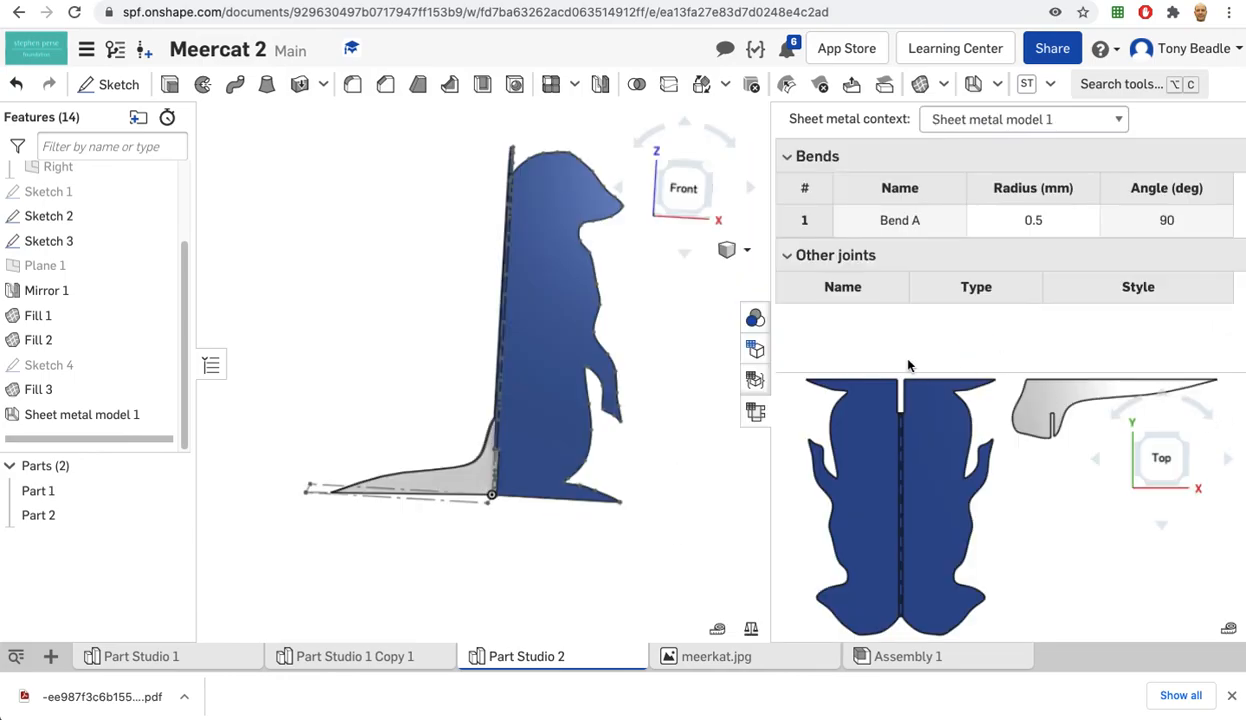
{"action": "right_click_drag", "start_coordinate": [1047, 566], "coordinate": [1050, 491]}
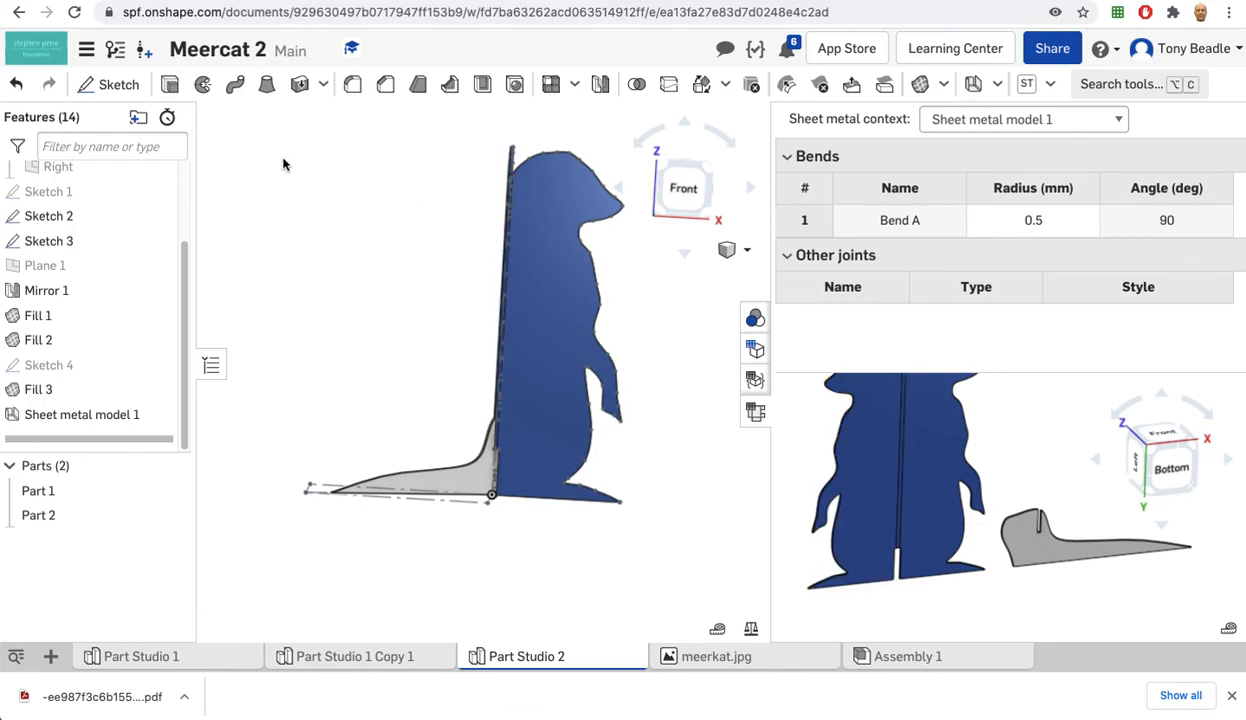
{"action": "scroll", "coordinate": [283, 164], "scroll_direction": "down", "scroll_amount": 1}
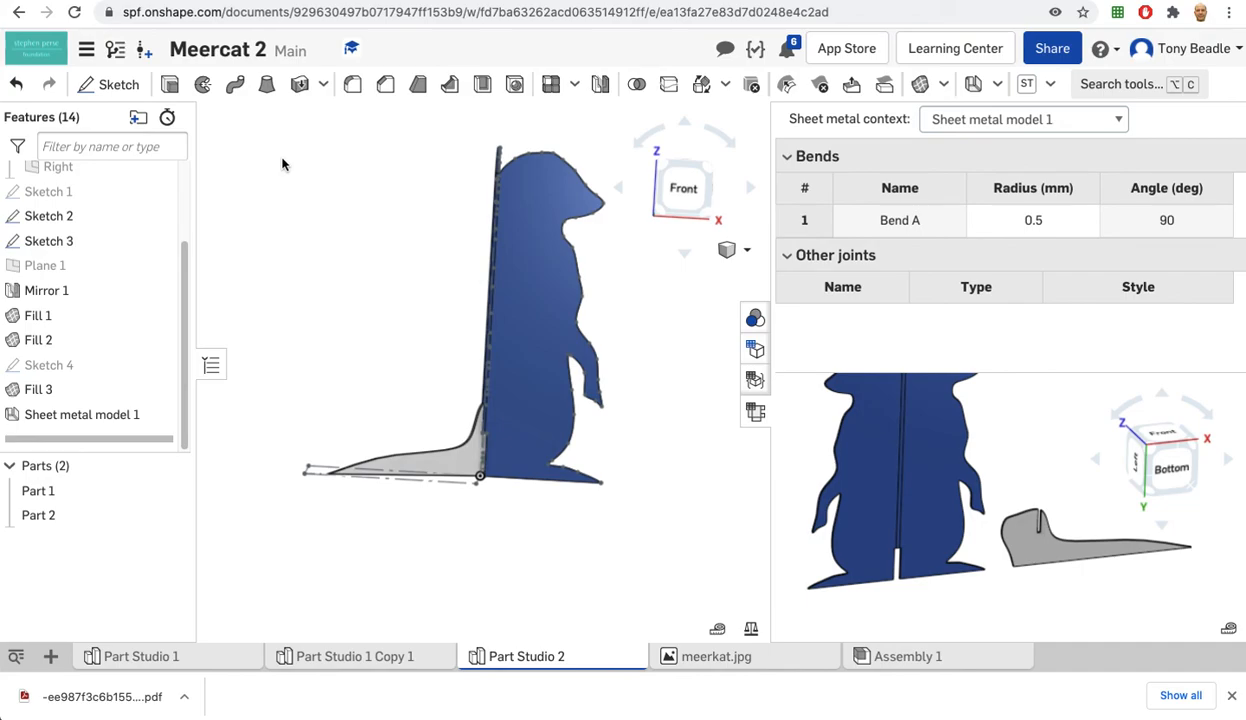
{"action": "key", "text": "super+shift+5"}
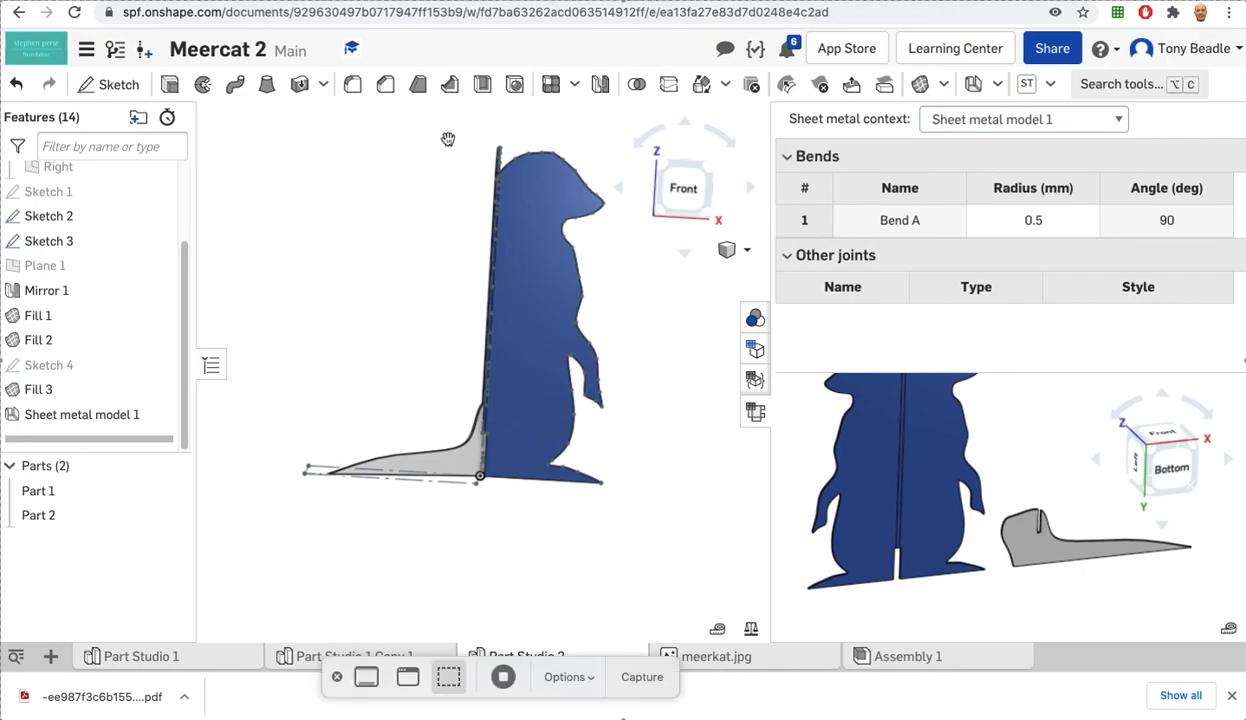